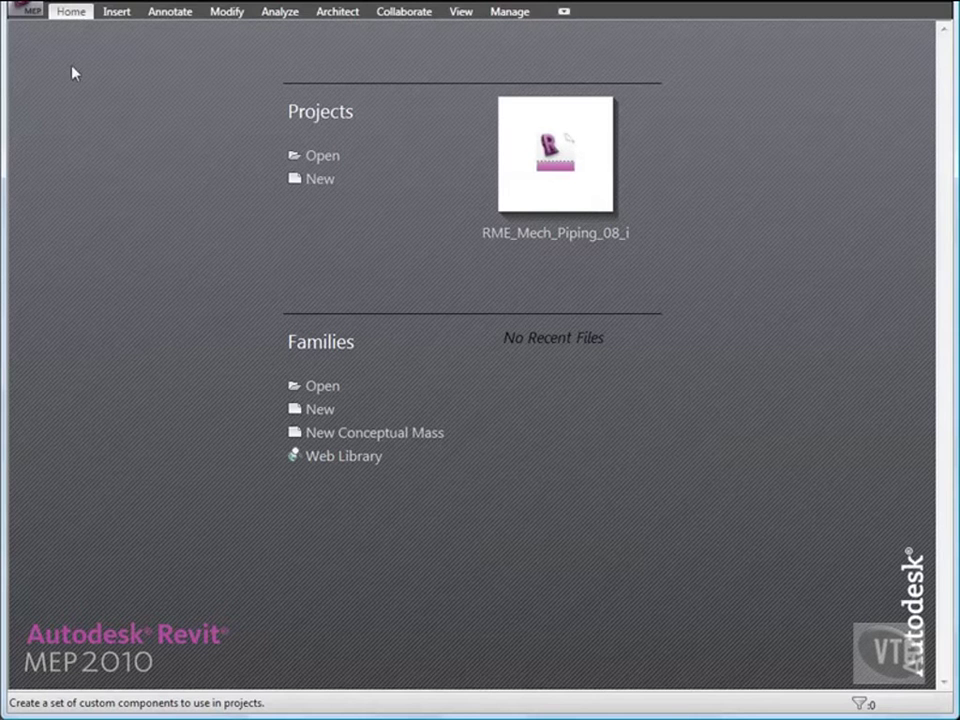
# - Start Project1 from the Imperial 'default' template file
pyautogui.click(28, 18)
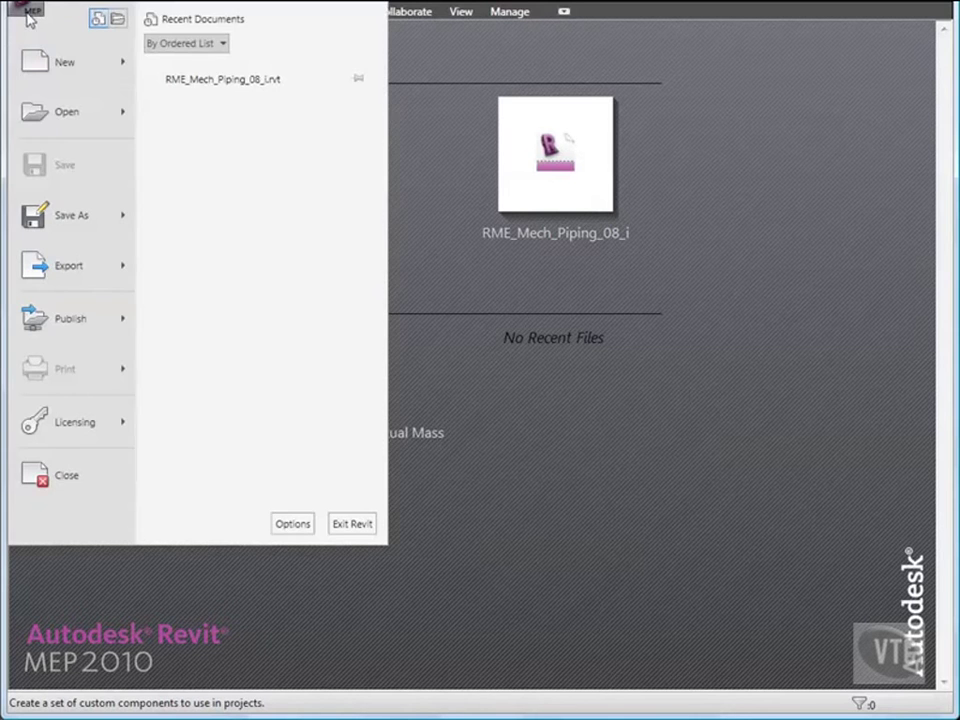
pyautogui.moveTo(66, 75)
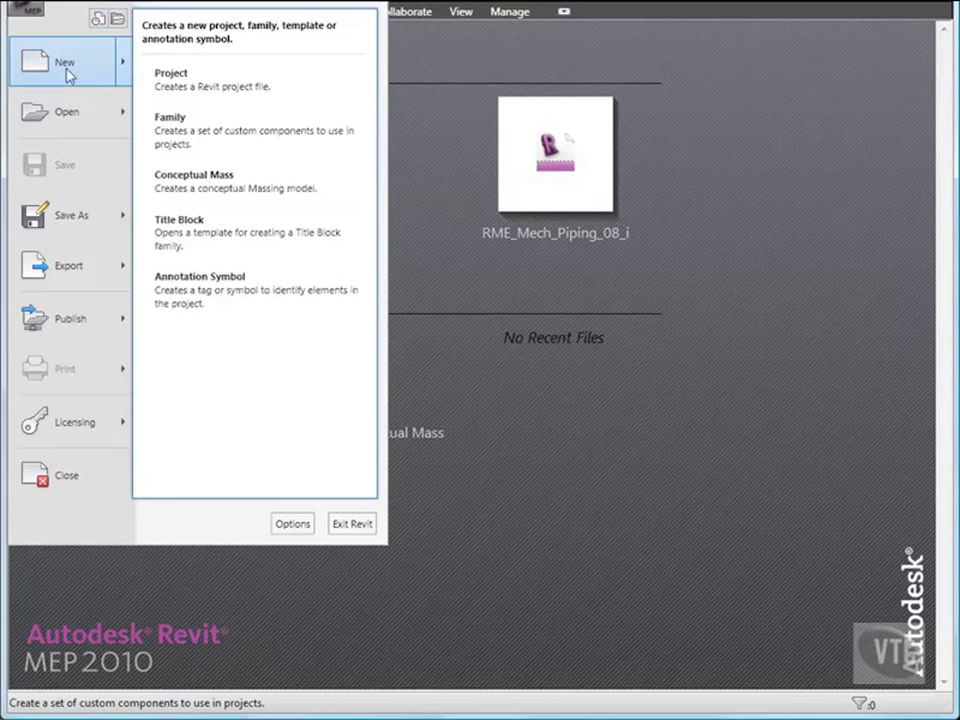
pyautogui.click(200, 84)
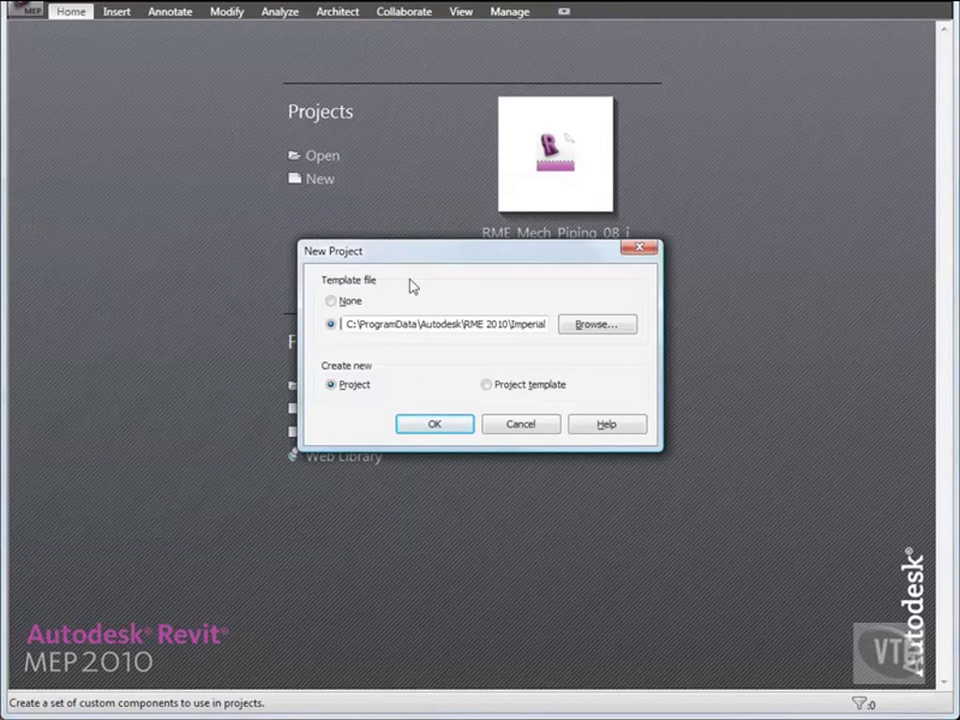
pyautogui.click(590, 326)
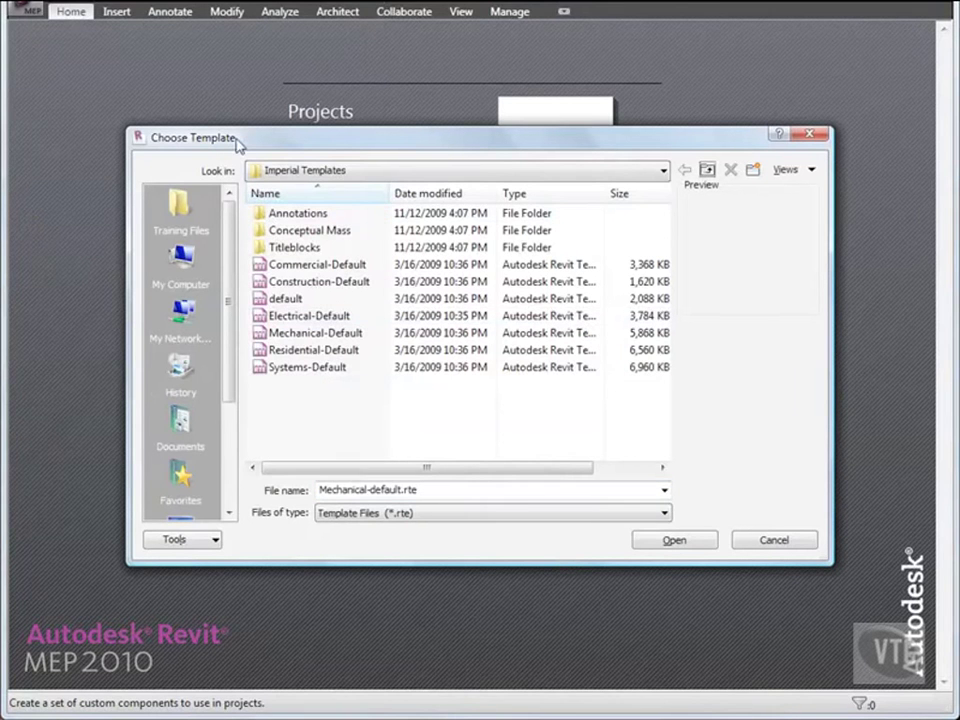
pyautogui.doubleClick(265, 302)
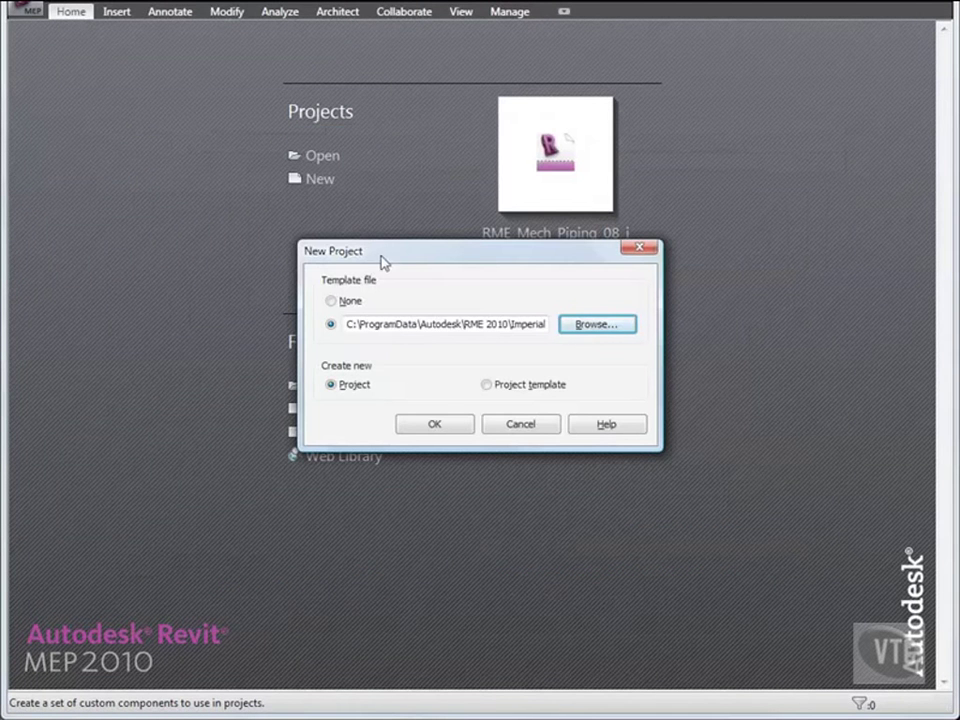
pyautogui.click(440, 424)
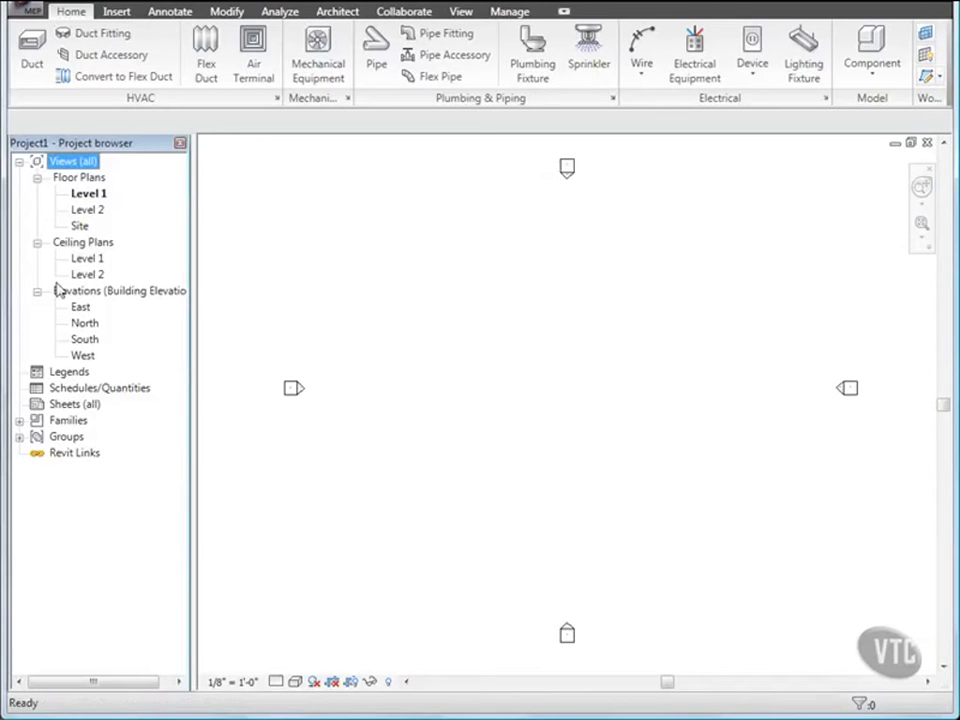
pyautogui.click(19, 162)
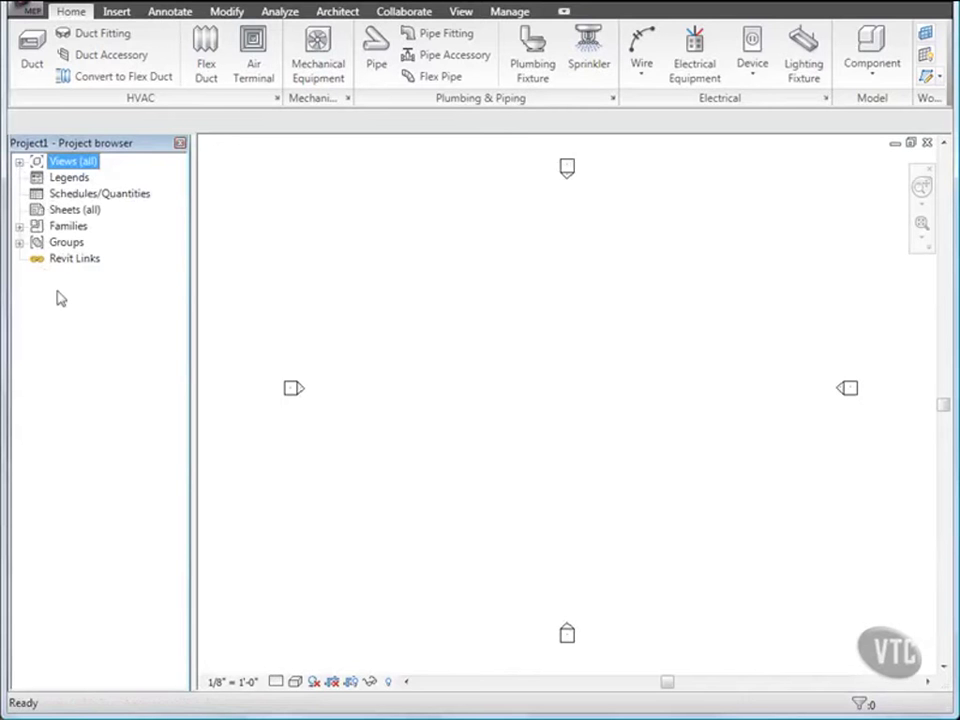
# - Open the North elevation and zoom to the Level 1 (0' - 0") and Level 2 (10' - 0") heads
pyautogui.click(19, 162)
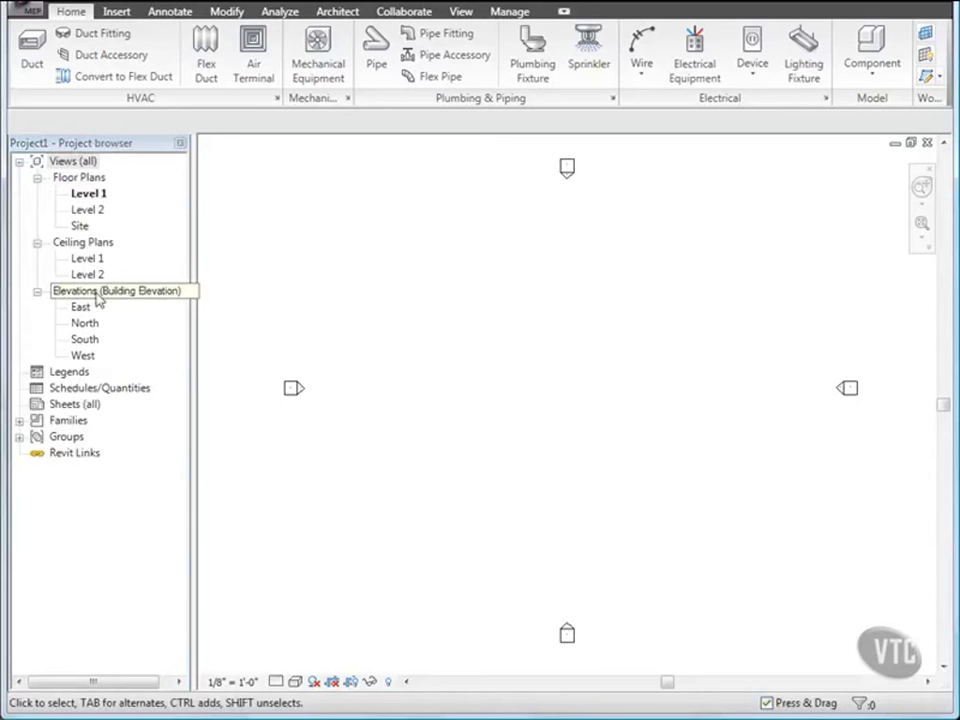
pyautogui.click(87, 324)
pyautogui.doubleClick(87, 324)
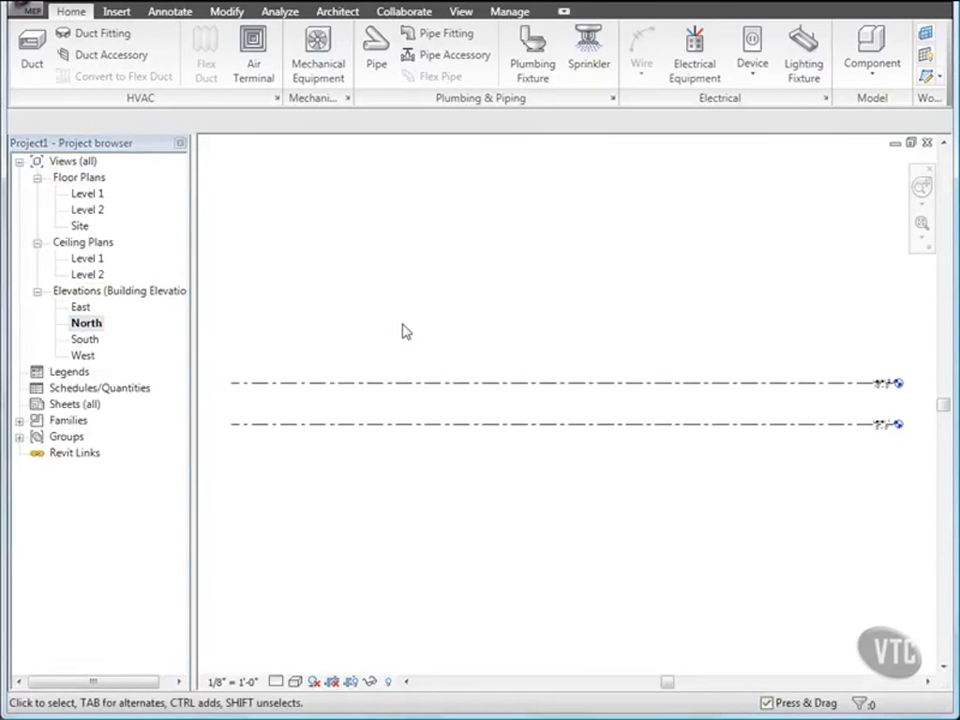
pyautogui.scroll(5, 902, 407)
pyautogui.moveTo(861, 413); pyautogui.dragTo(633, 409, button='middle')
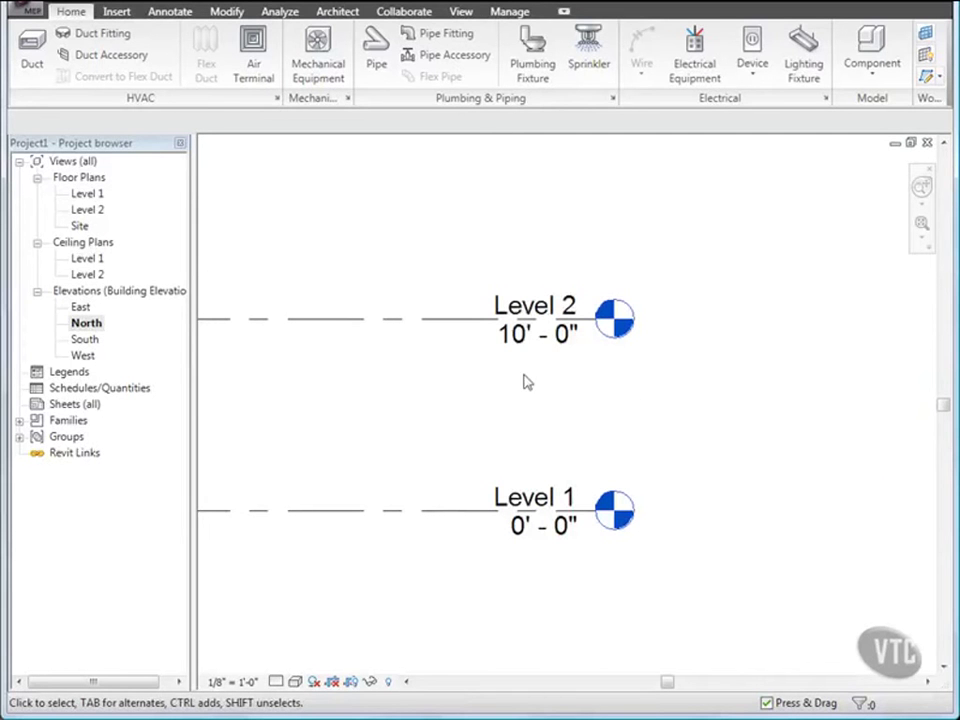
# - Close Project1 and create Project2 from the Construction-Default template
pyautogui.click(28, 10)
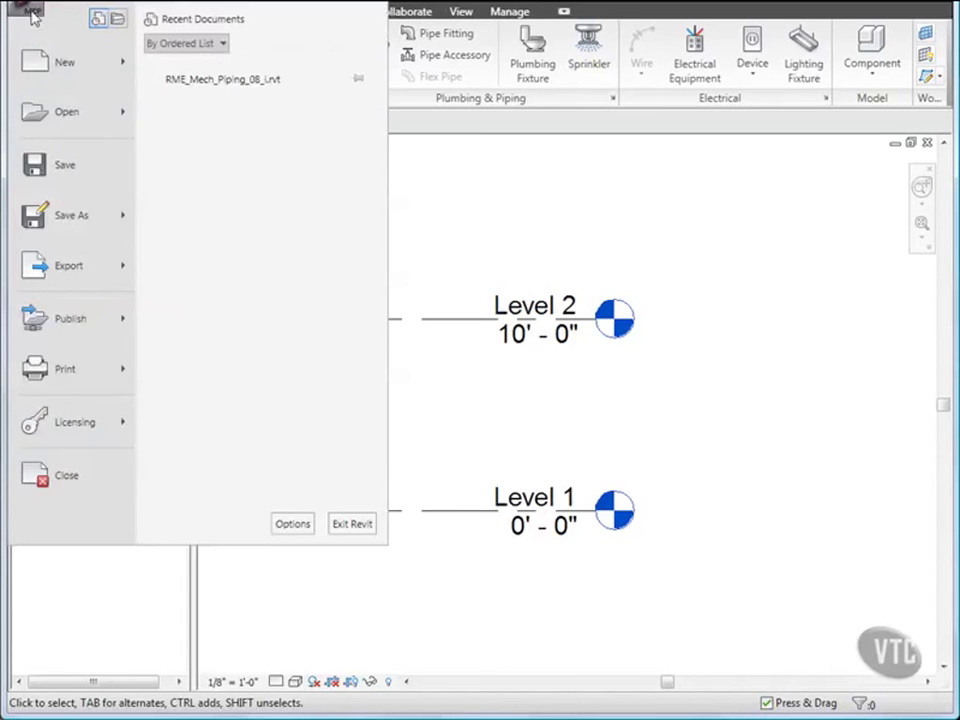
pyautogui.click(82, 468)
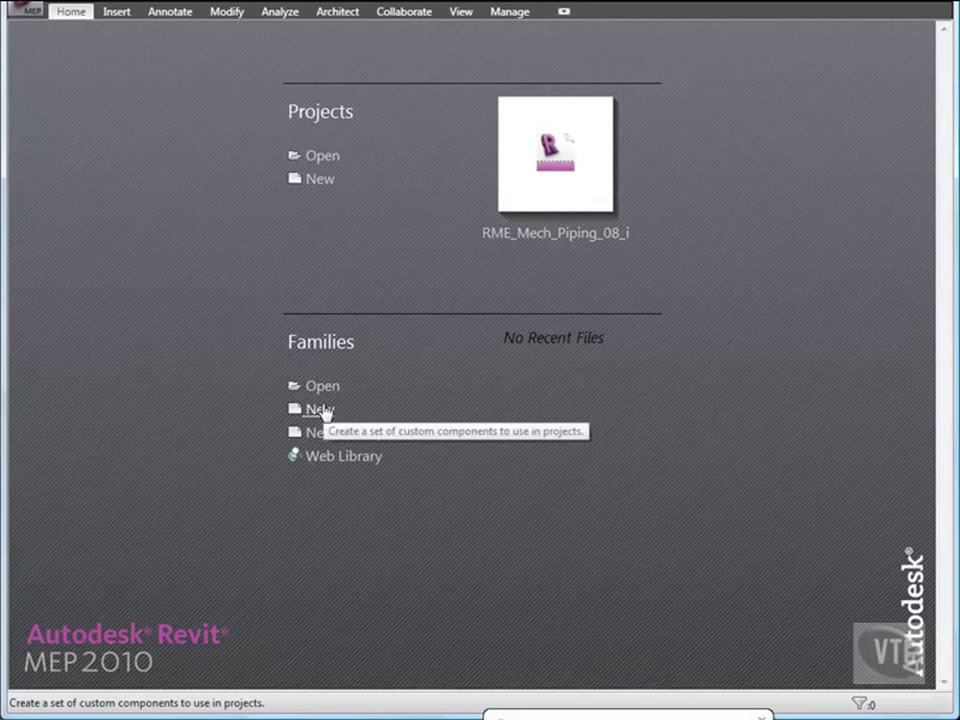
pyautogui.click(28, 13)
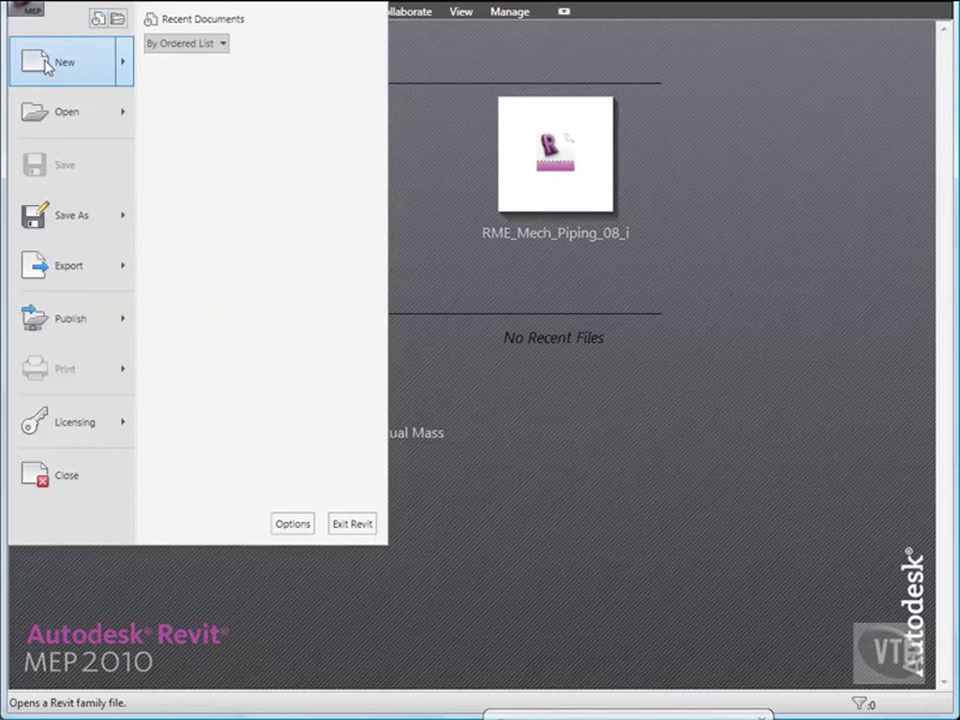
pyautogui.moveTo(47, 65)
pyautogui.click(180, 84)
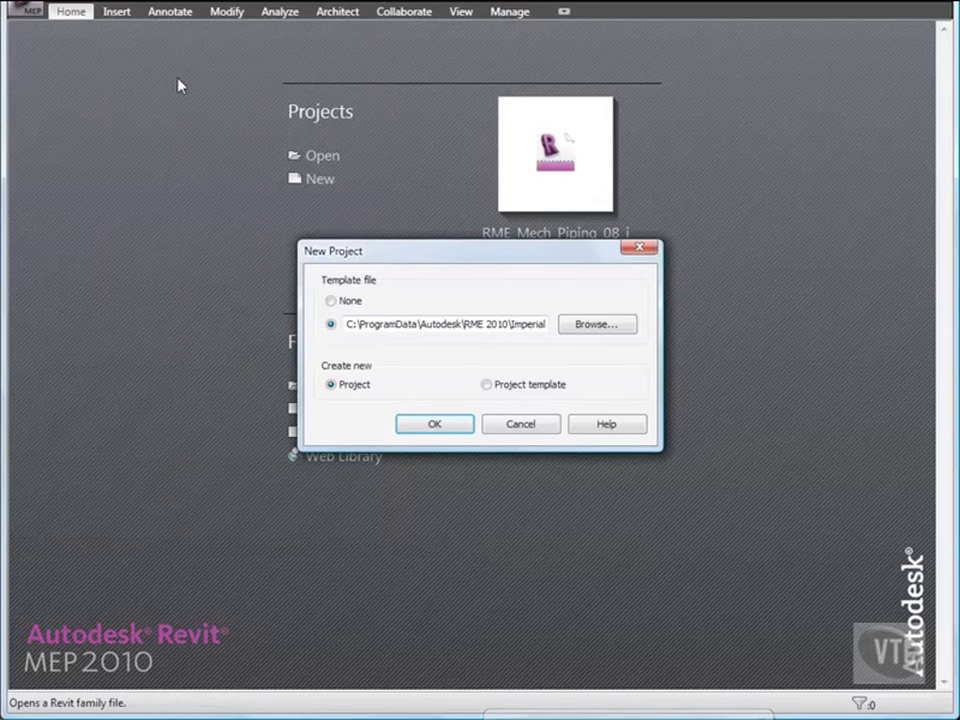
pyautogui.click(583, 327)
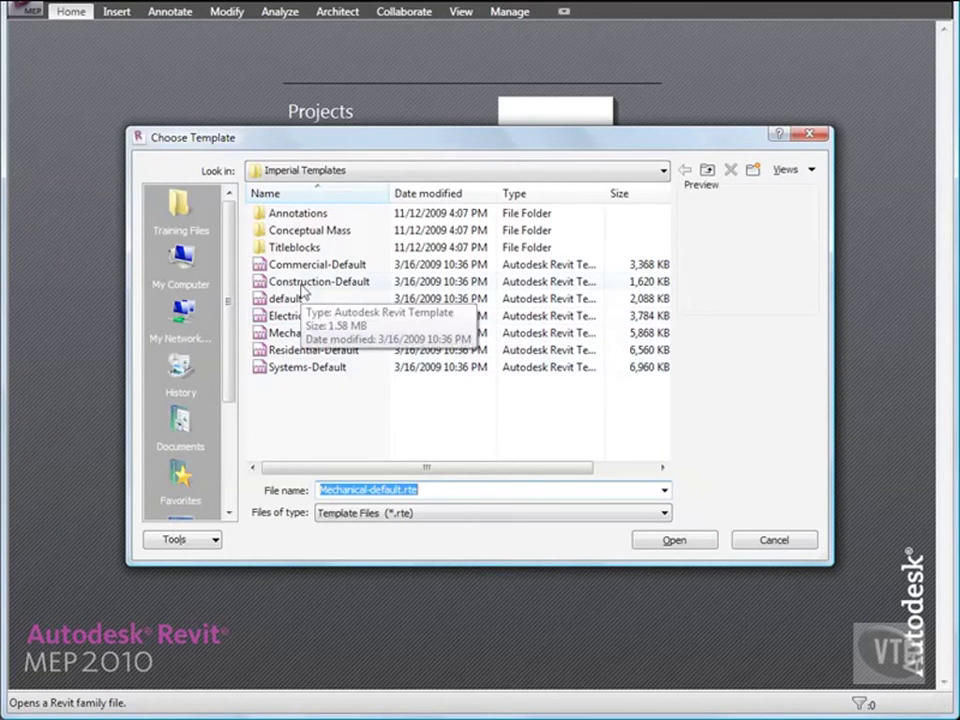
pyautogui.doubleClick(265, 281)
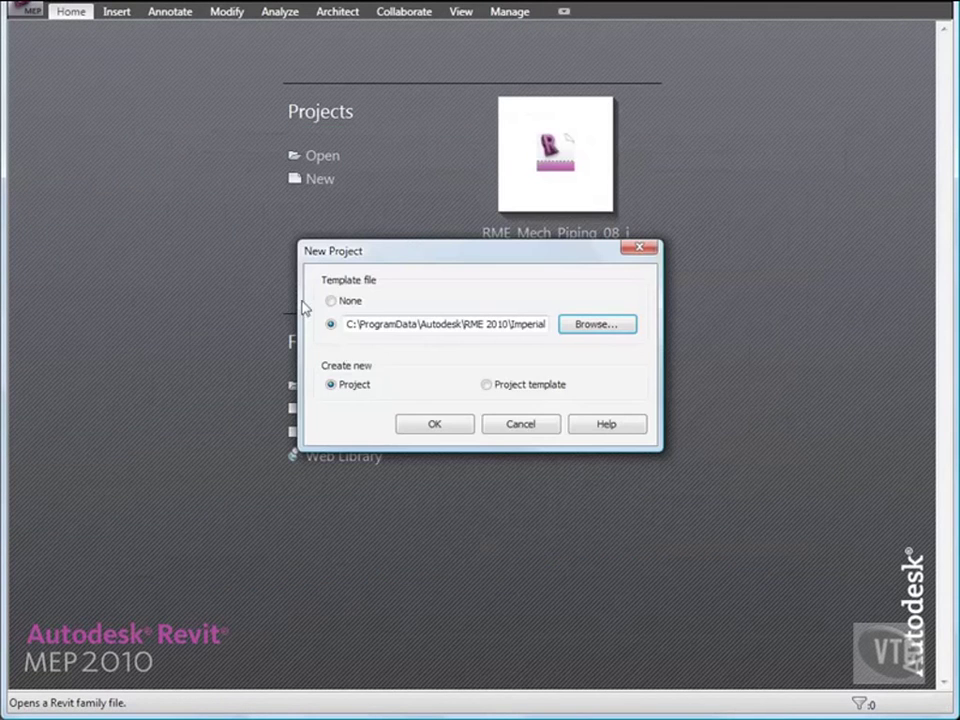
pyautogui.click(443, 427)
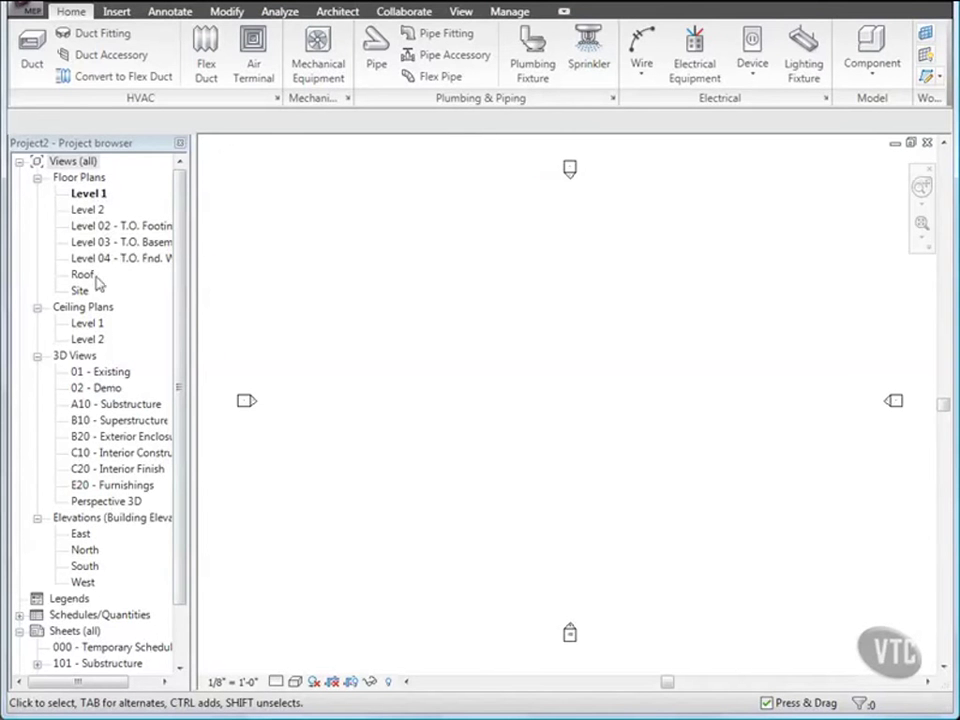
# - Inspect Project2's footing and basement levels in the North elevation, then close Project2
pyautogui.doubleClick(87, 551)
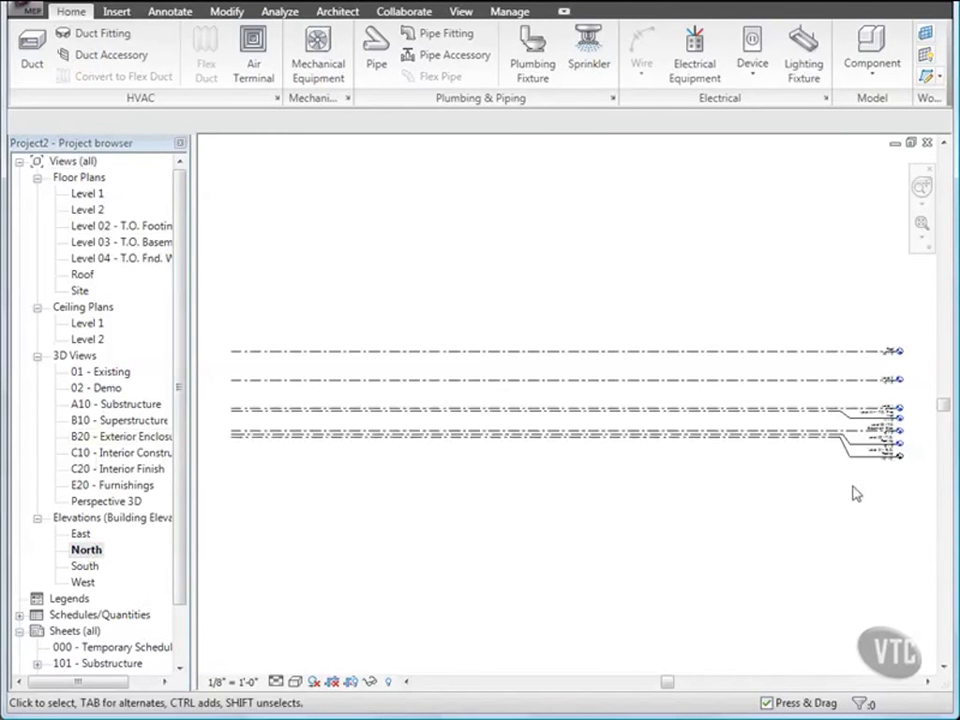
pyautogui.scroll(5, 903, 455)
pyautogui.scroll(2, 908, 445)
pyautogui.moveTo(912, 448); pyautogui.dragTo(604, 523, button='middle')
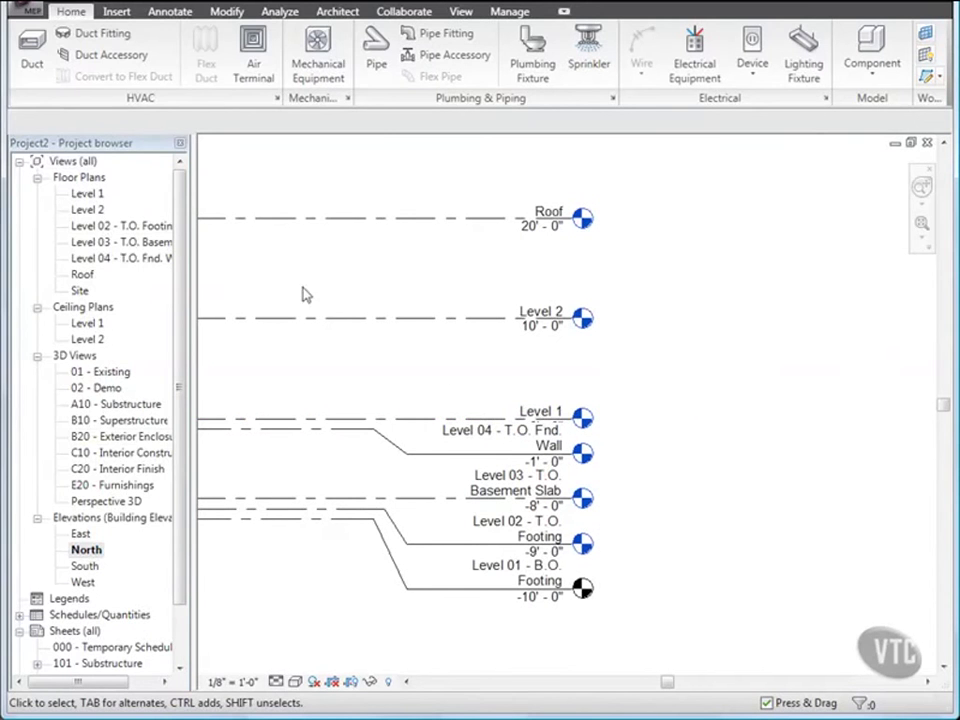
pyautogui.click(32, 17)
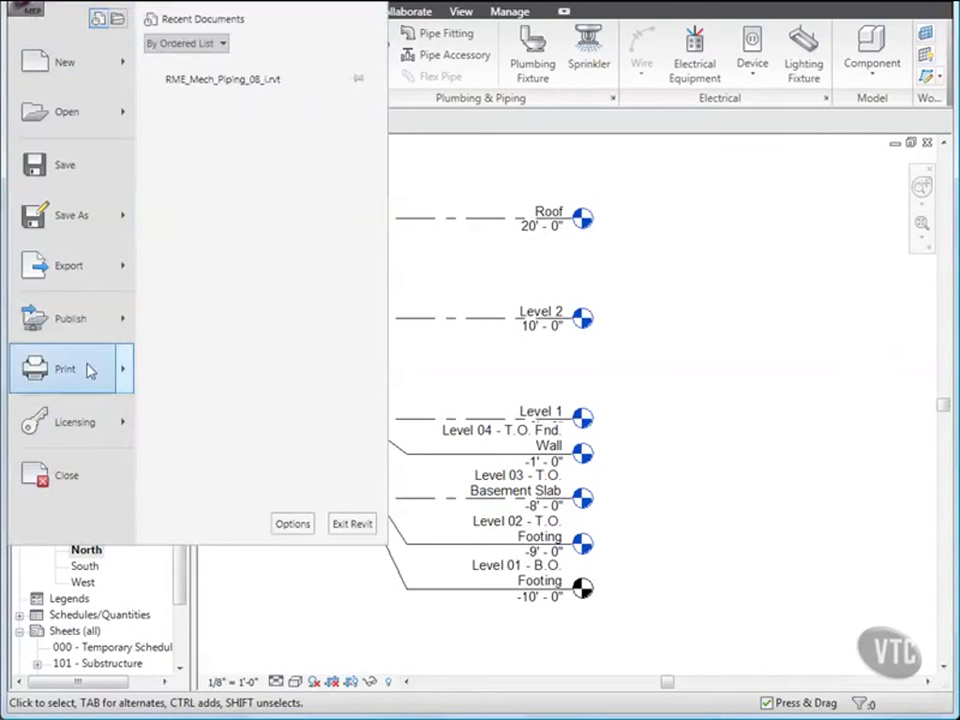
pyautogui.click(68, 477)
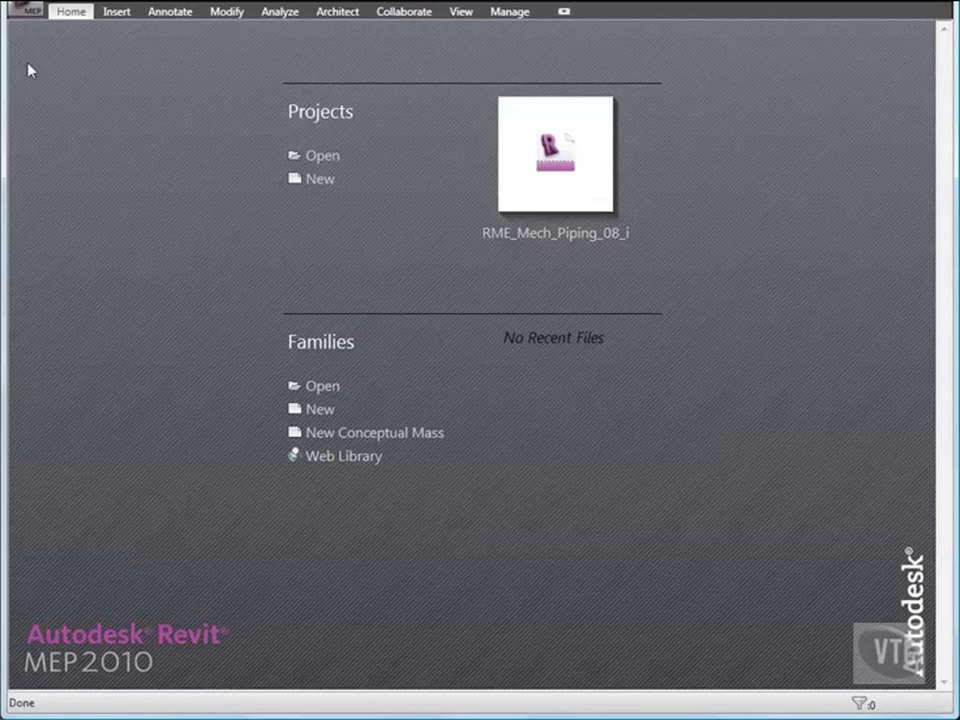
# - Create Template1 as a new project template based on the default Imperial template
pyautogui.click(25, 15)
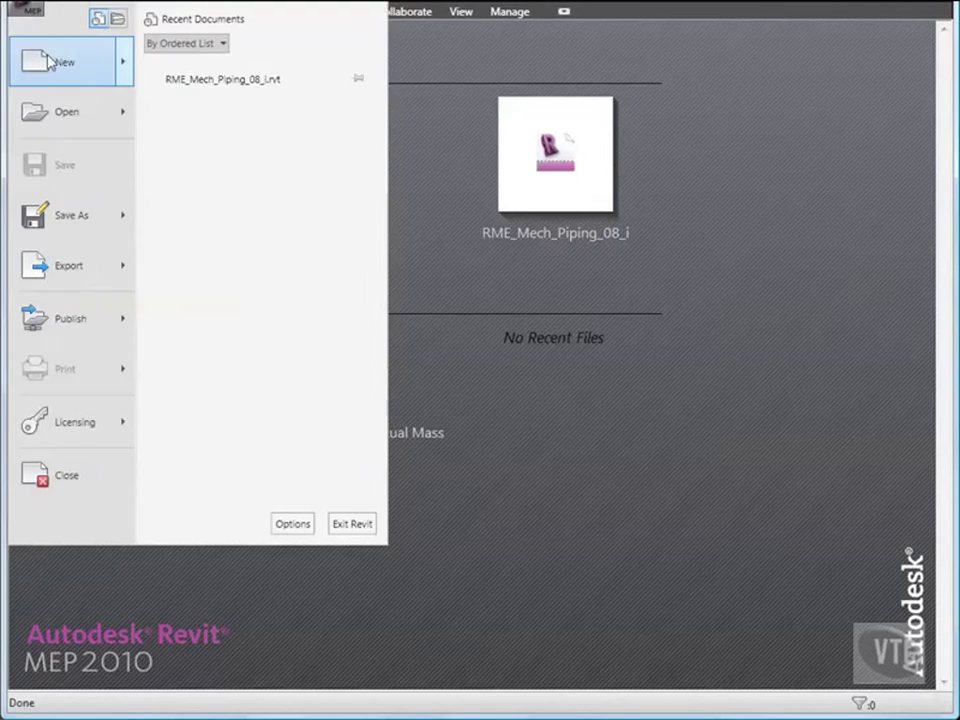
pyautogui.moveTo(40, 50)
pyautogui.click(184, 88)
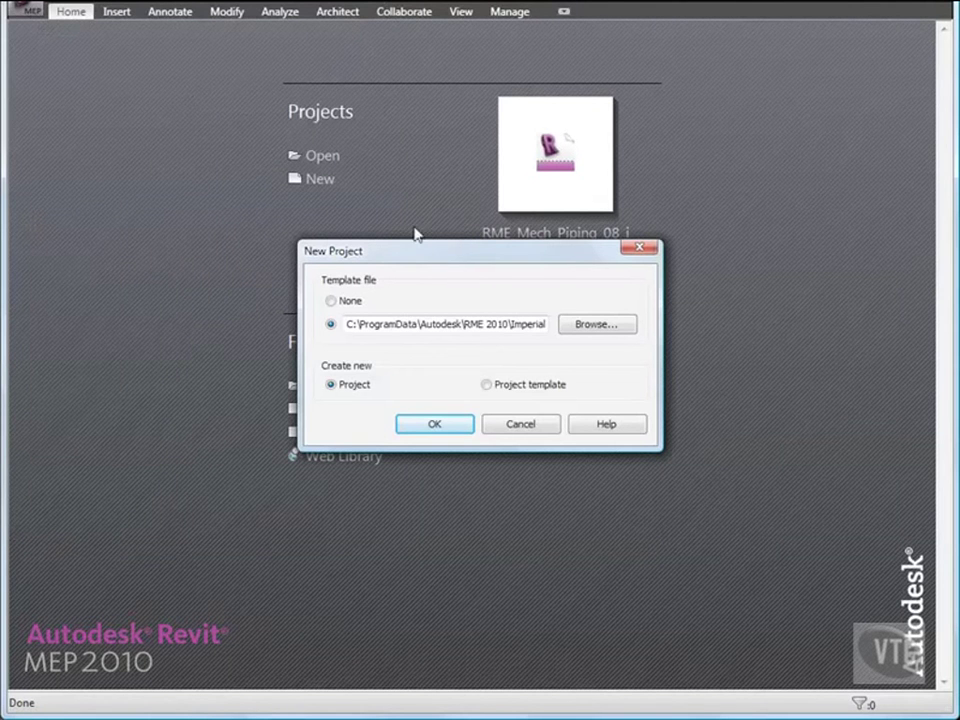
pyautogui.click(594, 325)
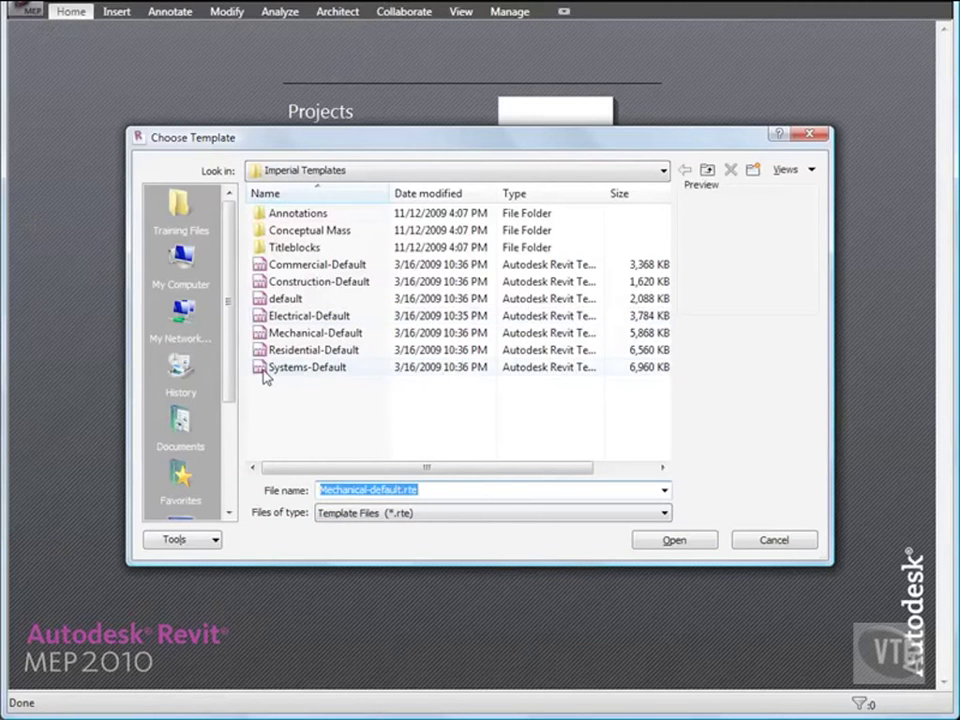
pyautogui.press('Return')
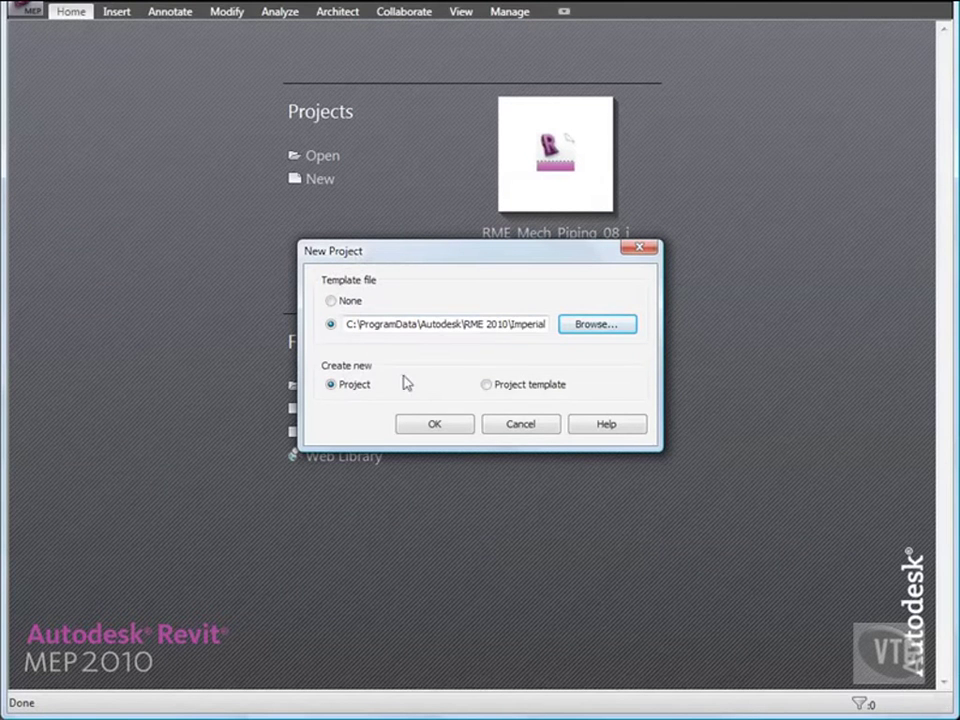
pyautogui.click(487, 387)
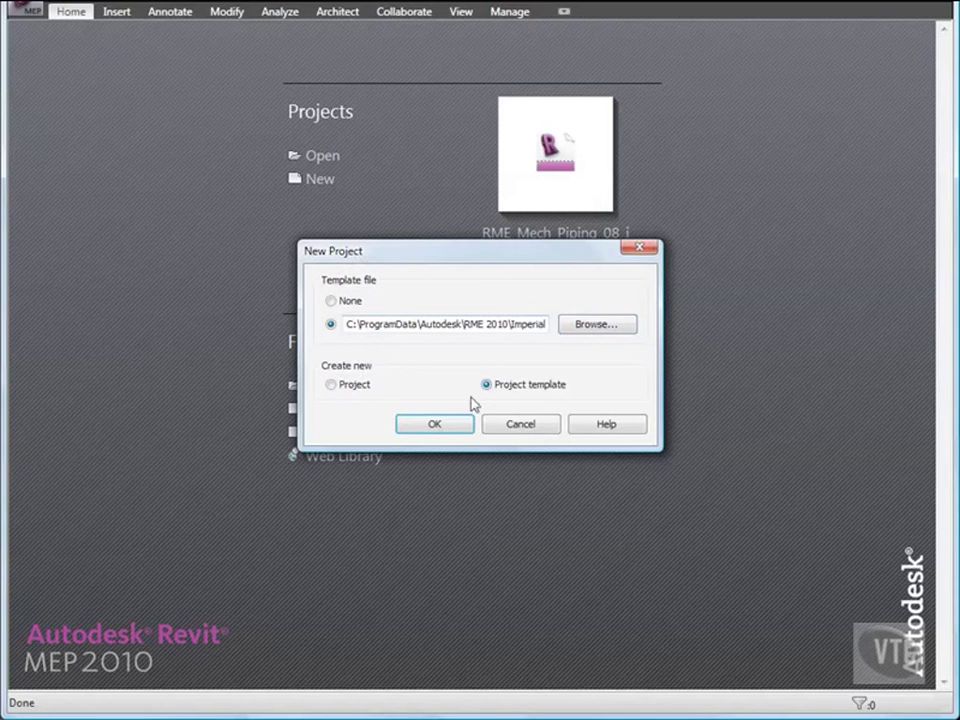
pyautogui.click(438, 424)
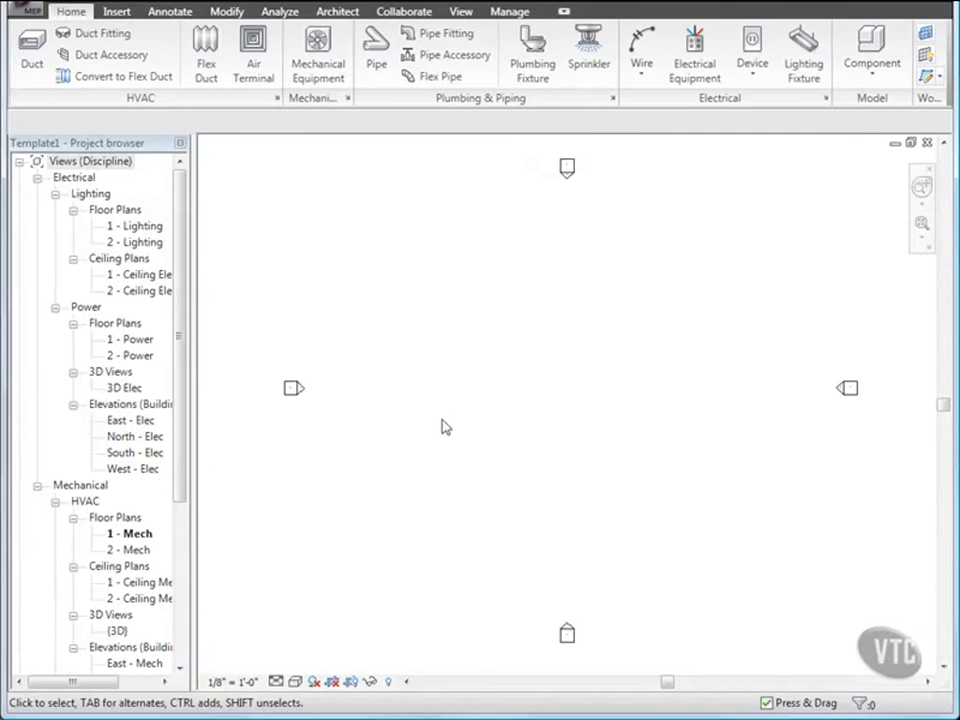
pyautogui.click(513, 13)
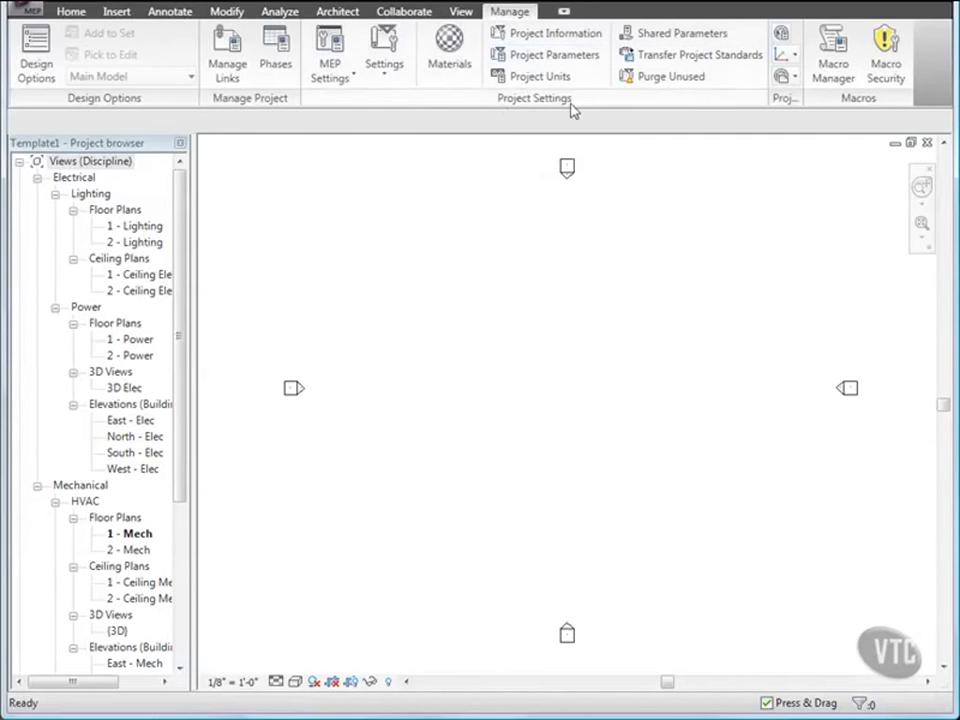
# - Open Project Information and the Energy Data type properties (Office, Boston, MA)
pyautogui.click(545, 38)
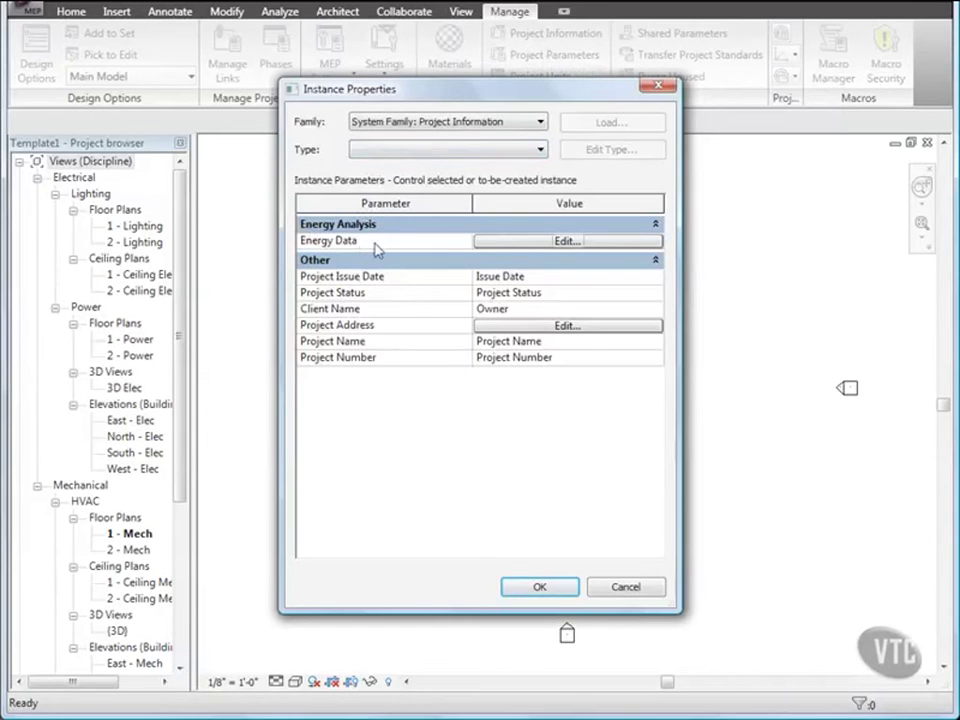
pyautogui.click(563, 242)
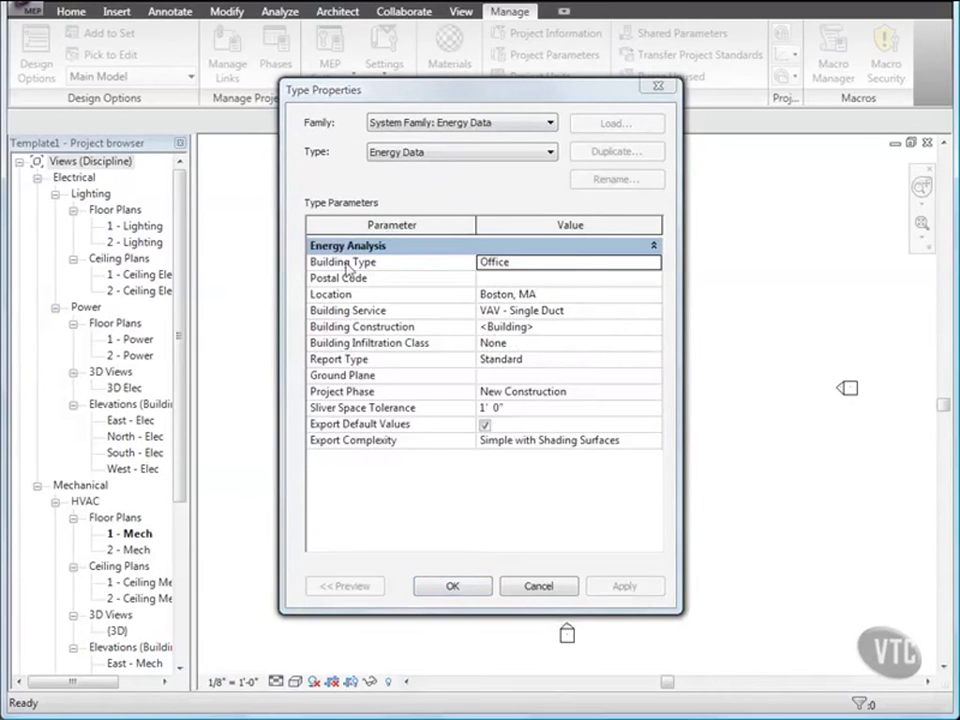
# - Set Building Type to School or University and the location to Manchester, NH
pyautogui.click(588, 266)
pyautogui.click(653, 263)
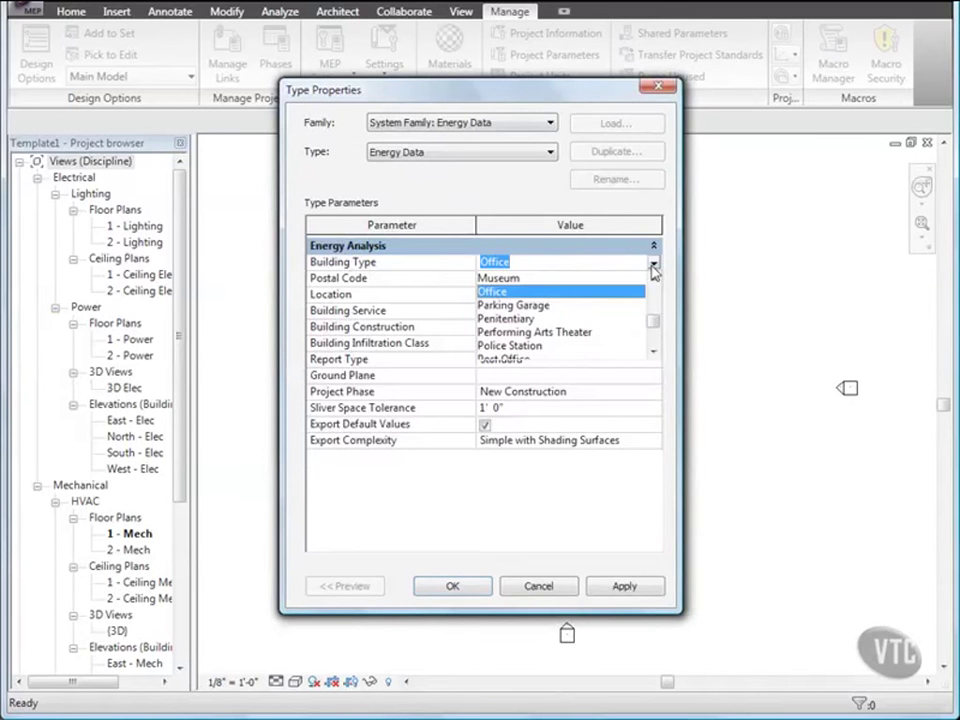
pyautogui.scroll(-2, 656, 330)
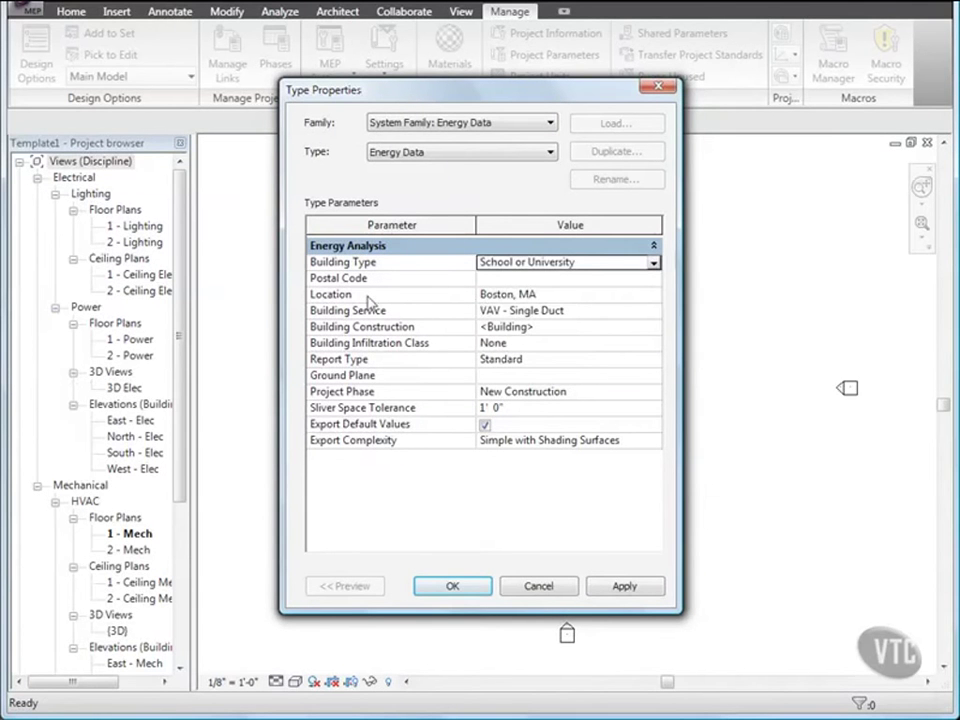
pyautogui.click(574, 296)
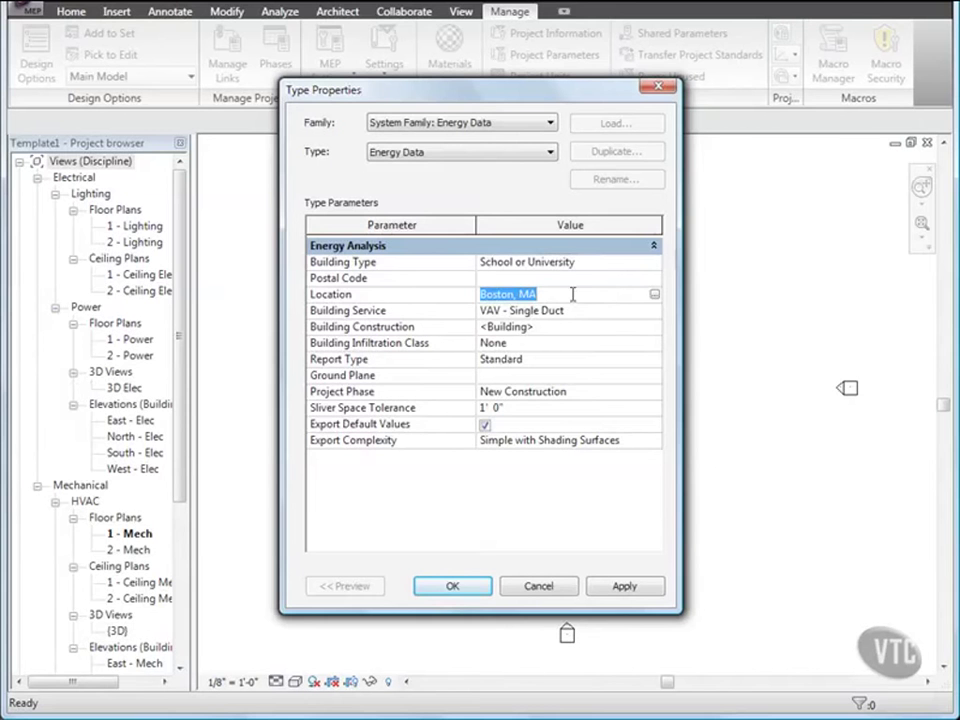
pyautogui.click(655, 296)
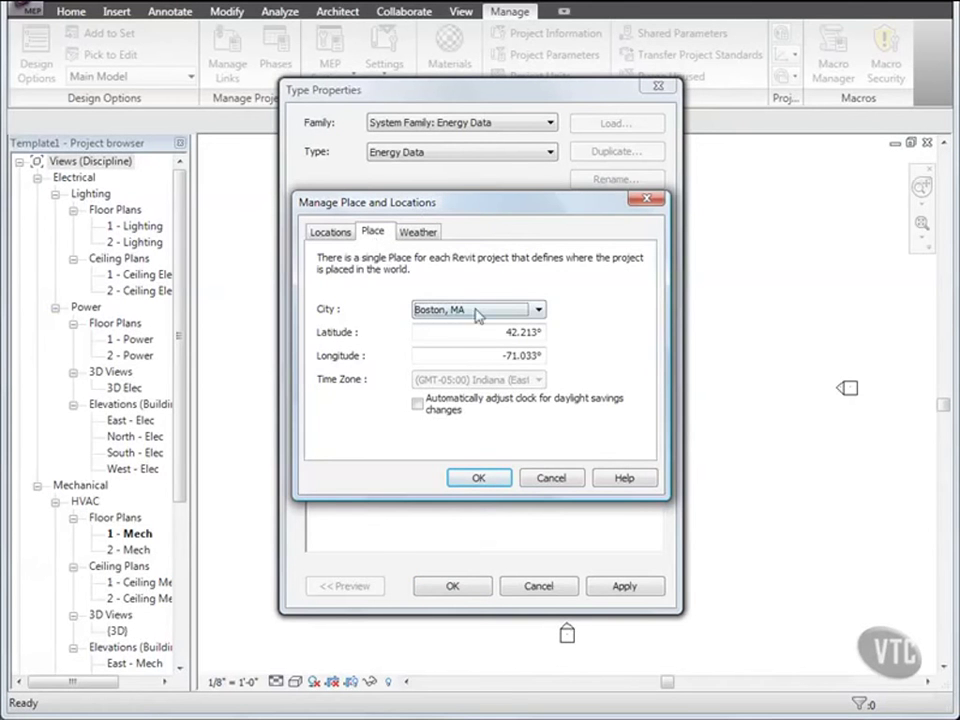
pyautogui.click(537, 311)
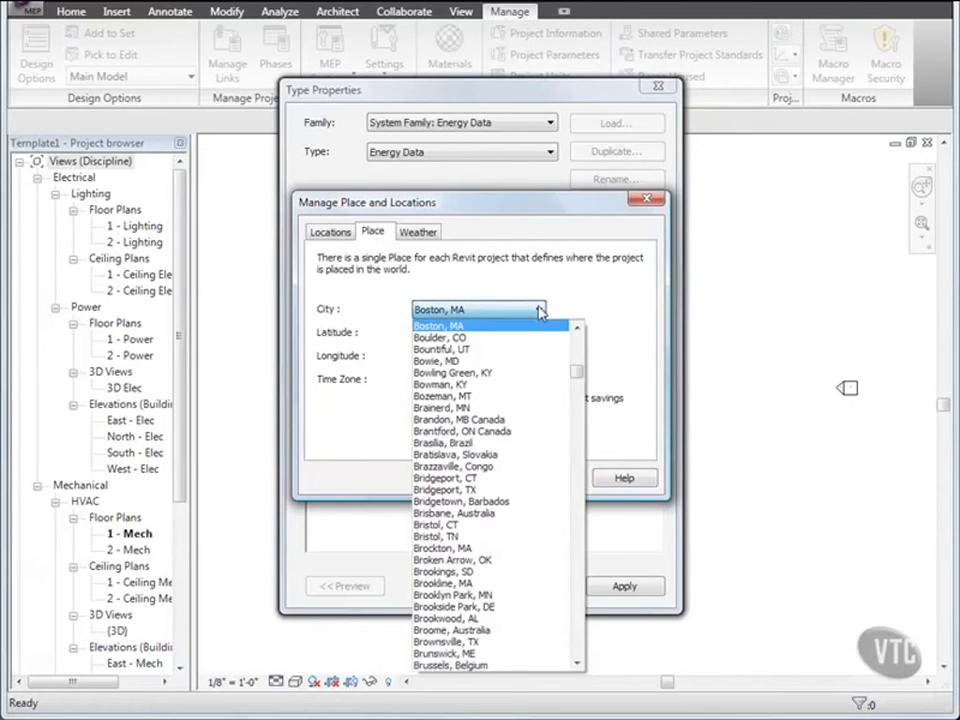
pyautogui.press('m')
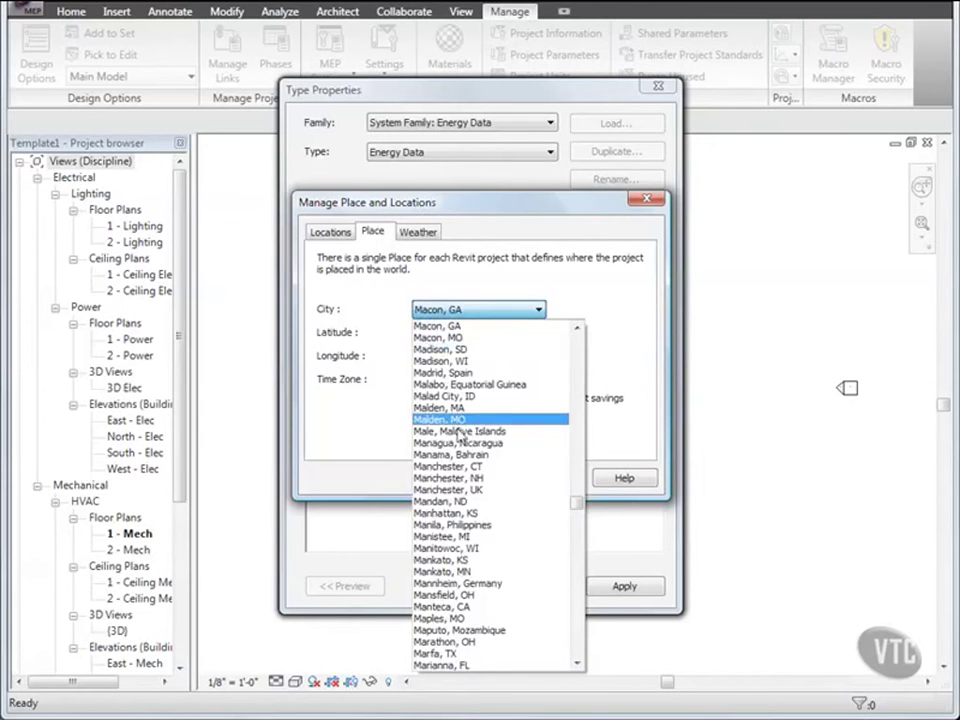
pyautogui.click(445, 478)
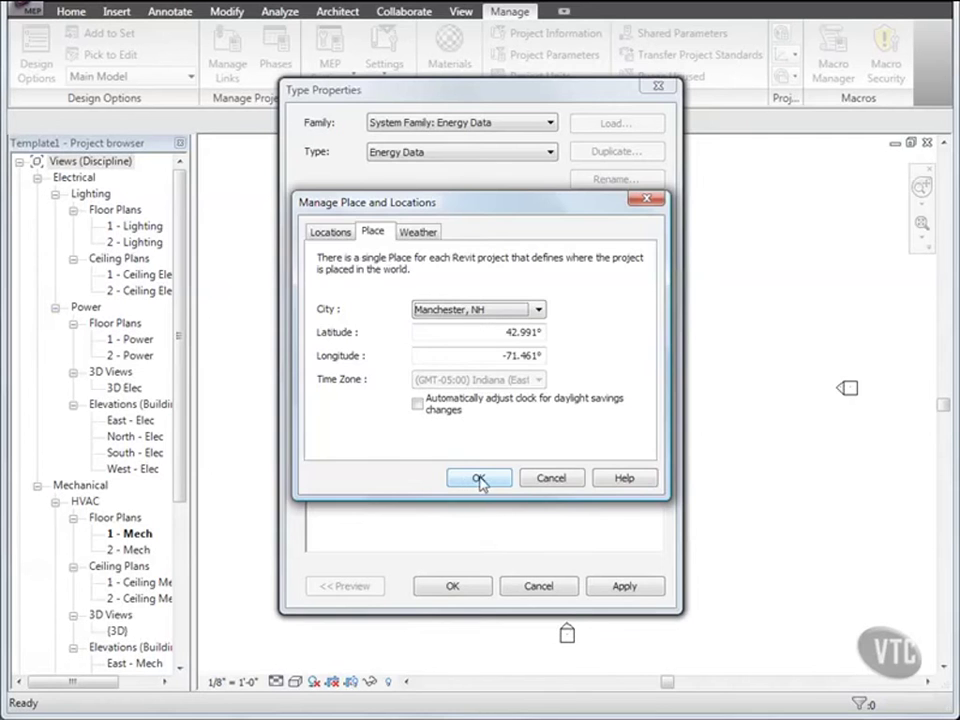
pyautogui.click(480, 480)
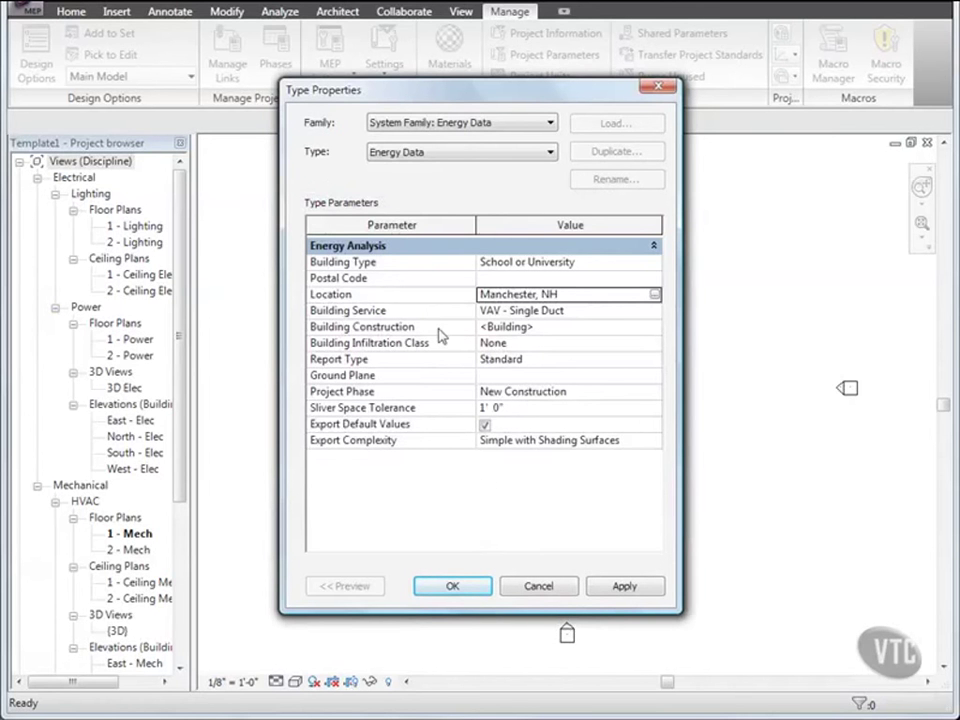
# - Leave Building Construction unchanged, set Ground Plane to Level 1, and confirm both dialogs
pyautogui.click(559, 327)
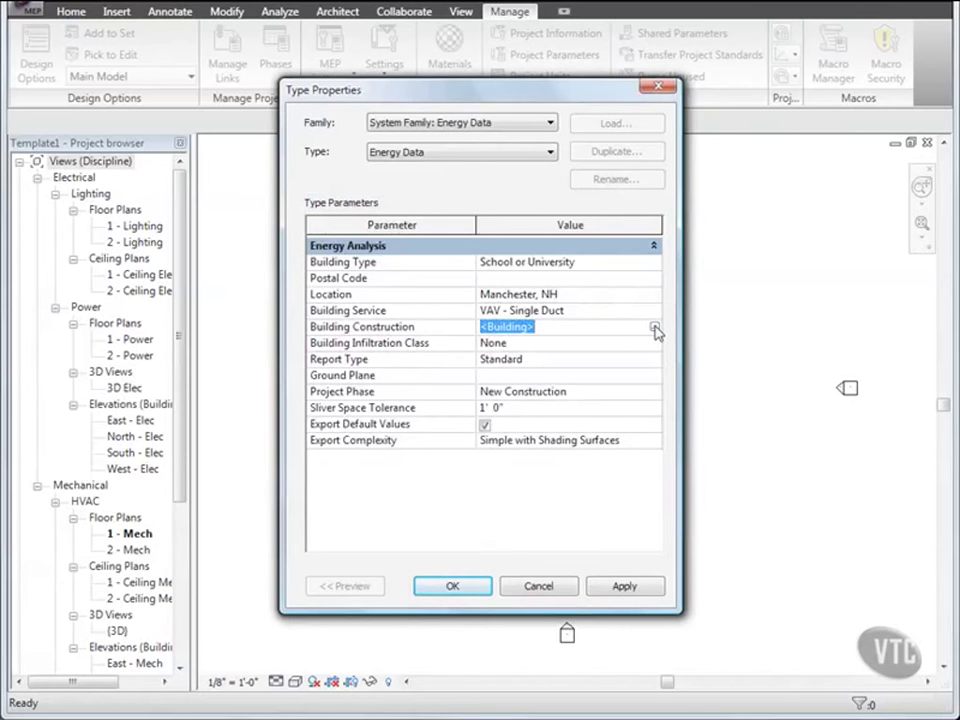
pyautogui.click(654, 328)
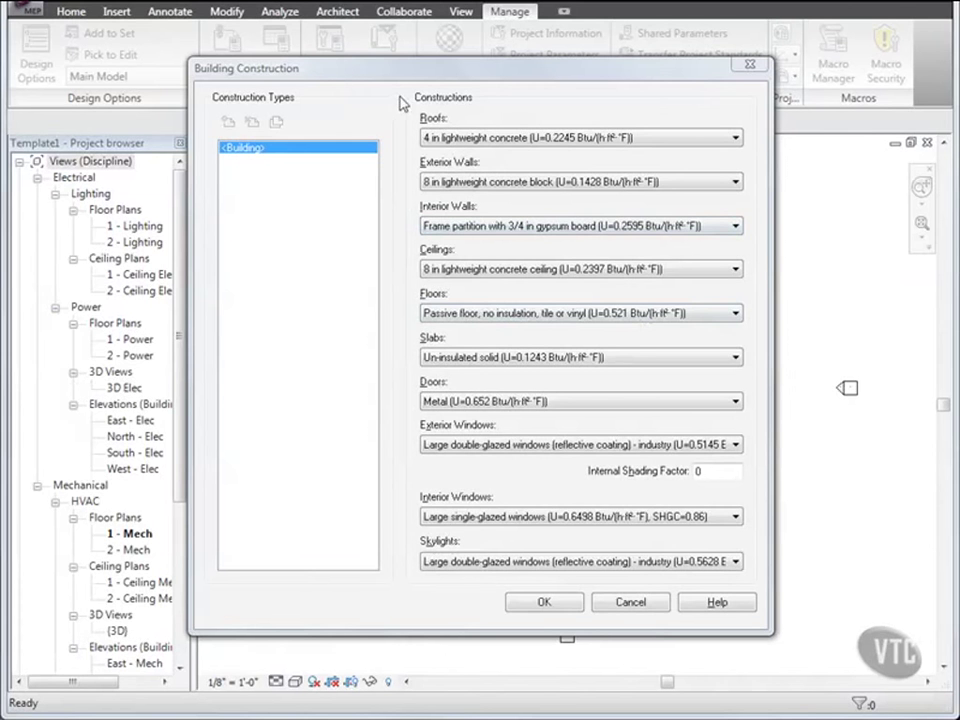
pyautogui.click(636, 603)
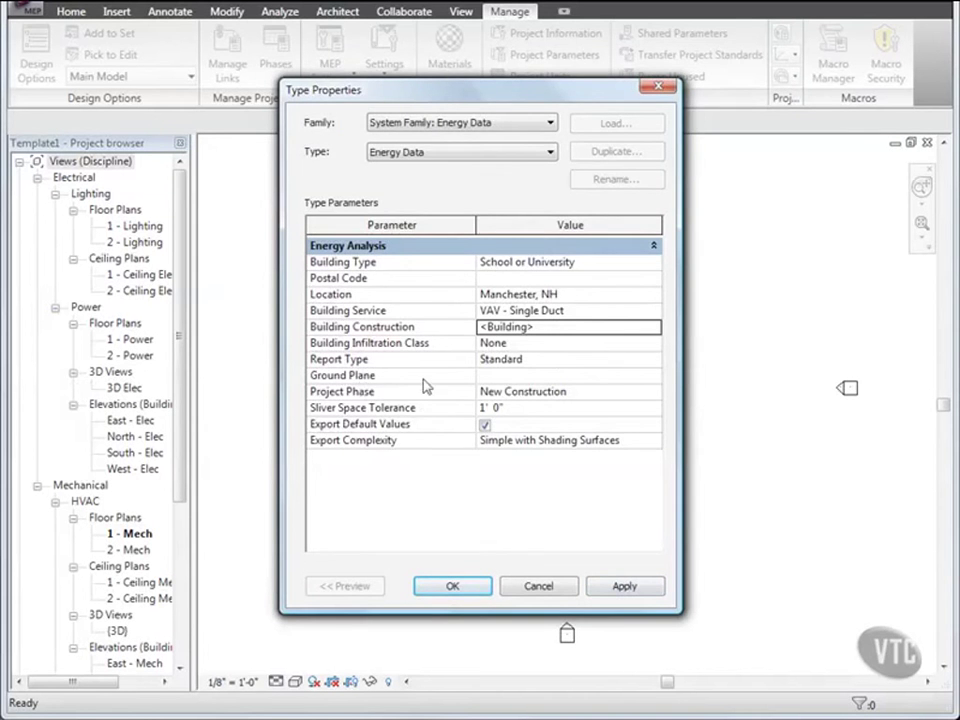
pyautogui.click(498, 377)
pyautogui.click(653, 375)
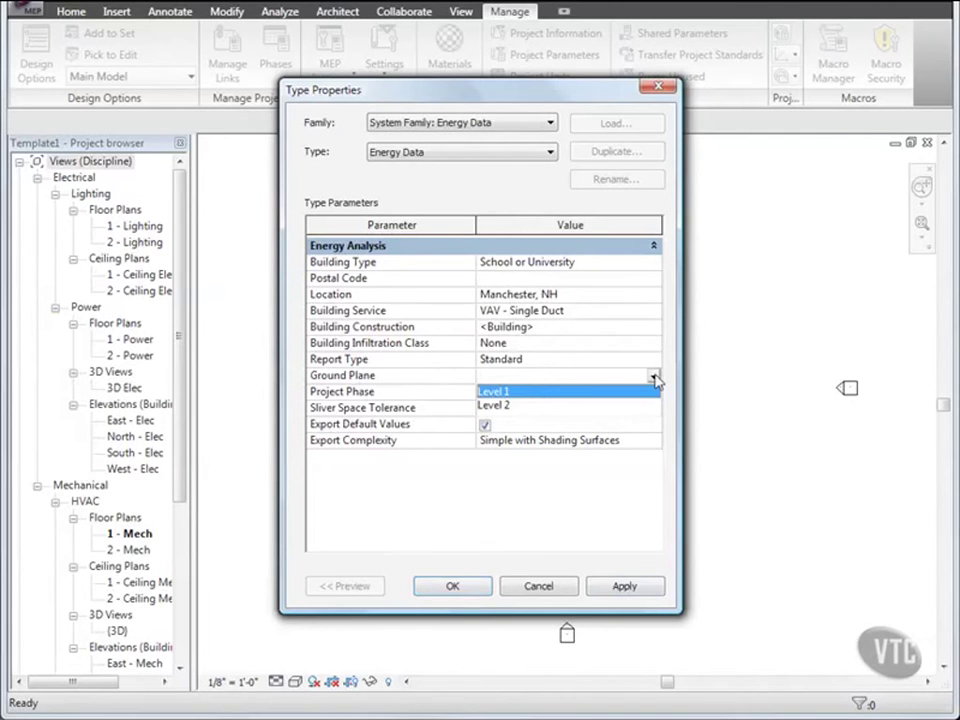
pyautogui.click(522, 391)
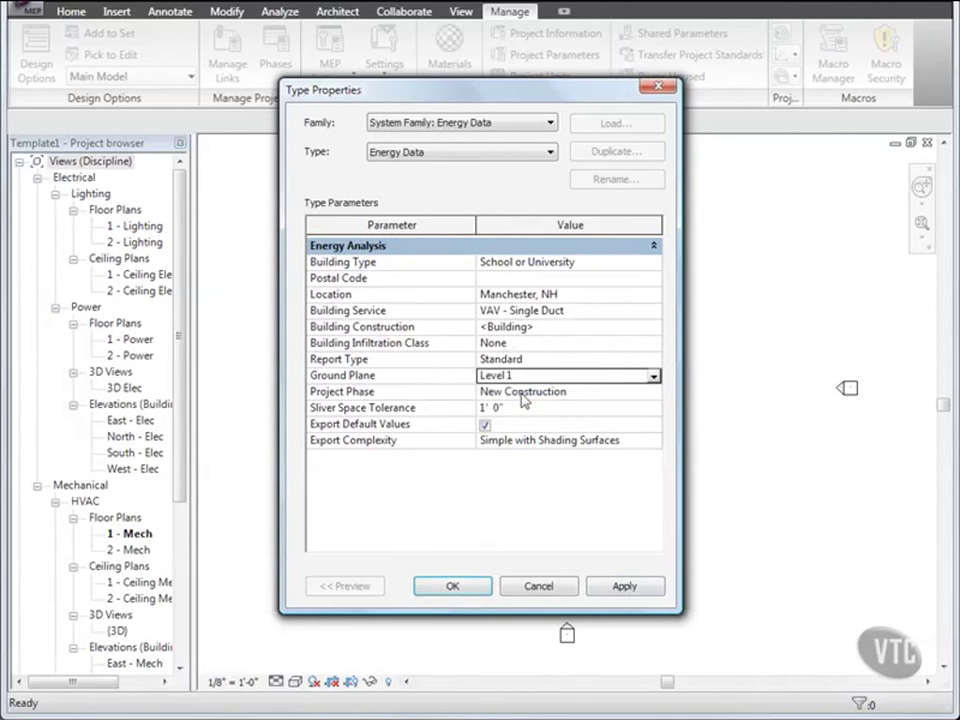
pyautogui.click(454, 585)
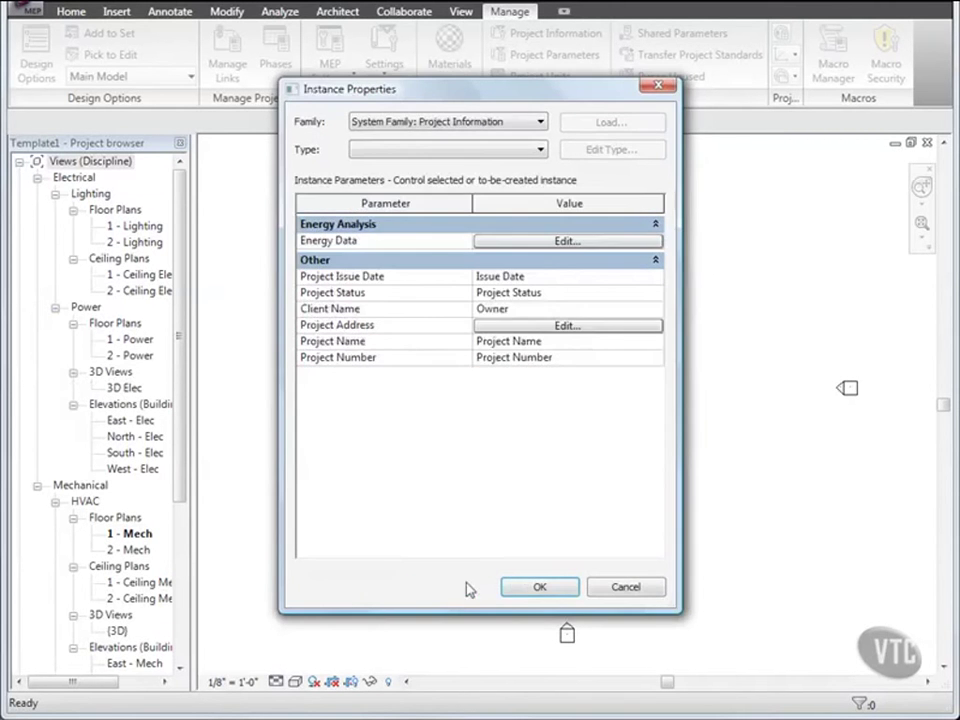
pyautogui.click(538, 588)
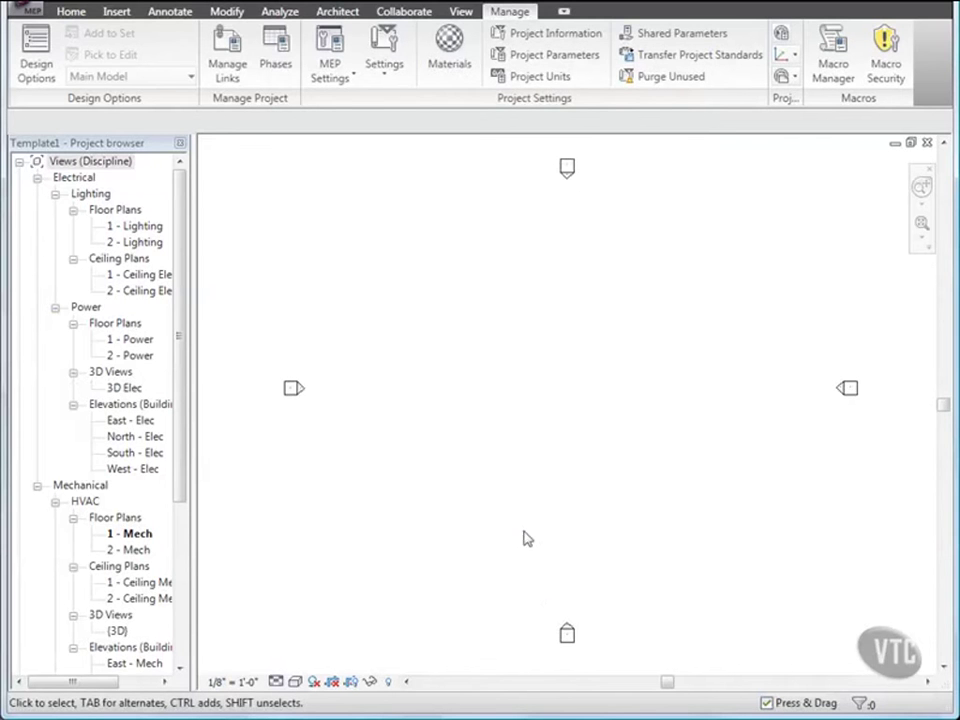
# - Group the Sub-Discipline parameter under Identity Data and apply it to the Views category
pyautogui.click(545, 56)
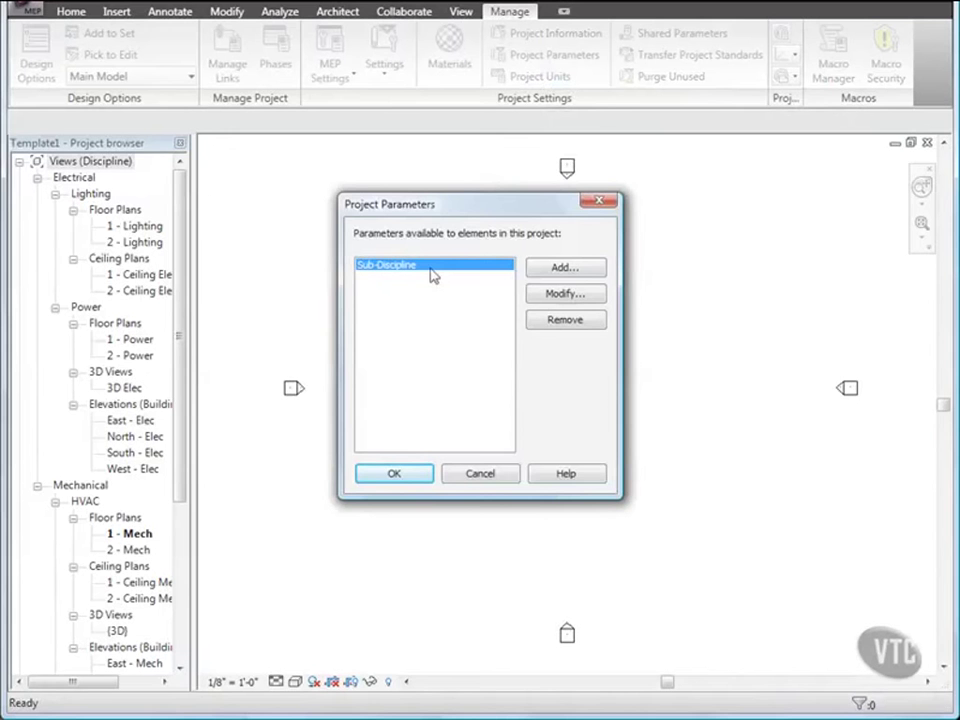
pyautogui.click(553, 298)
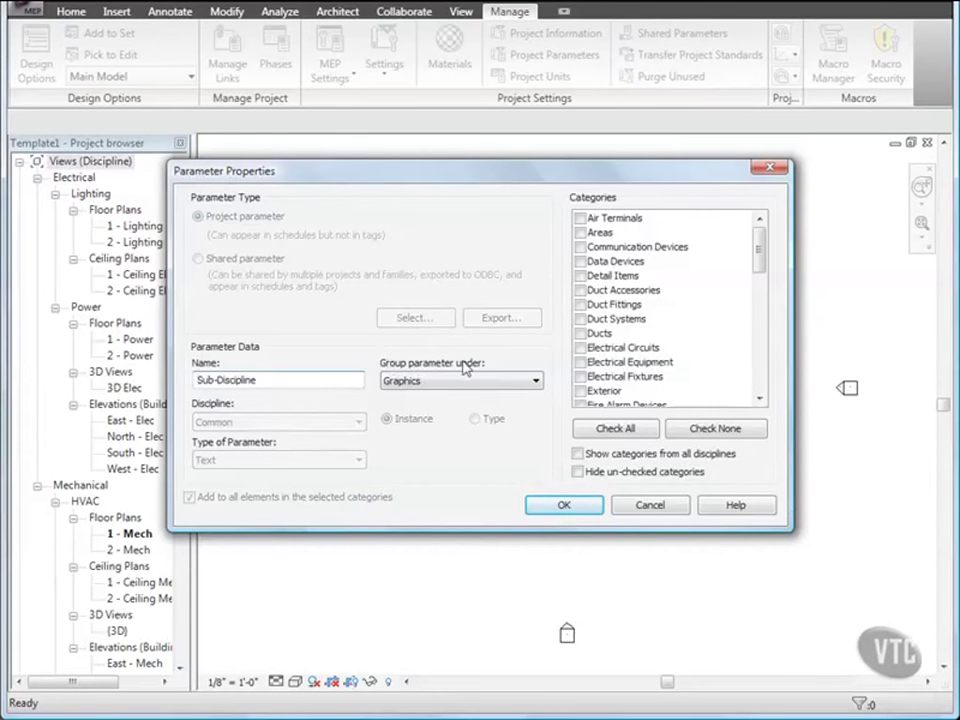
pyautogui.click(535, 381)
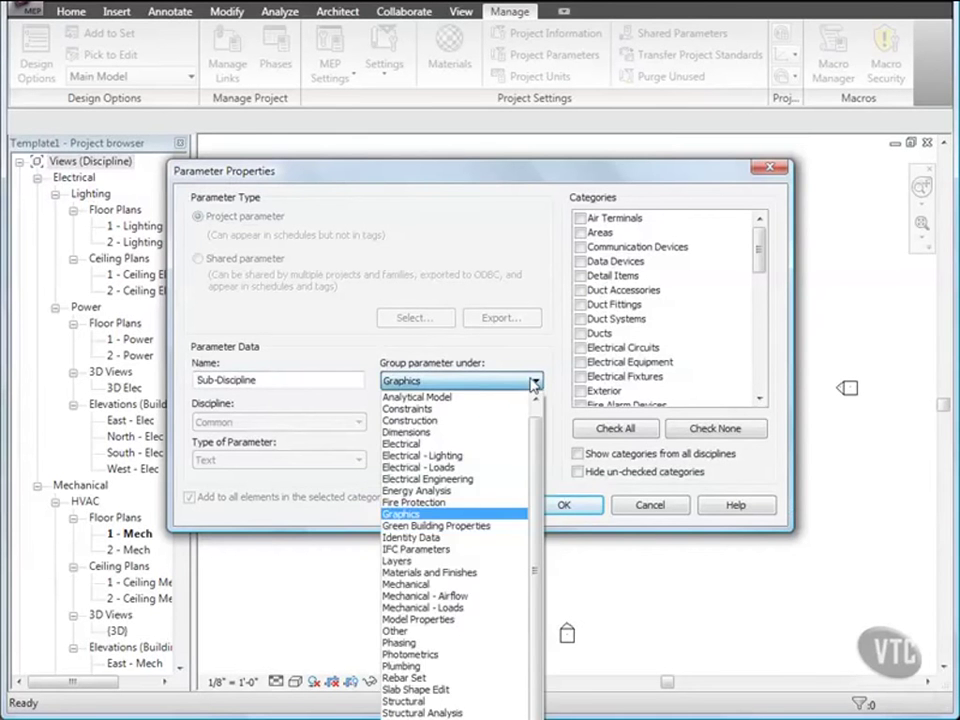
pyautogui.click(428, 539)
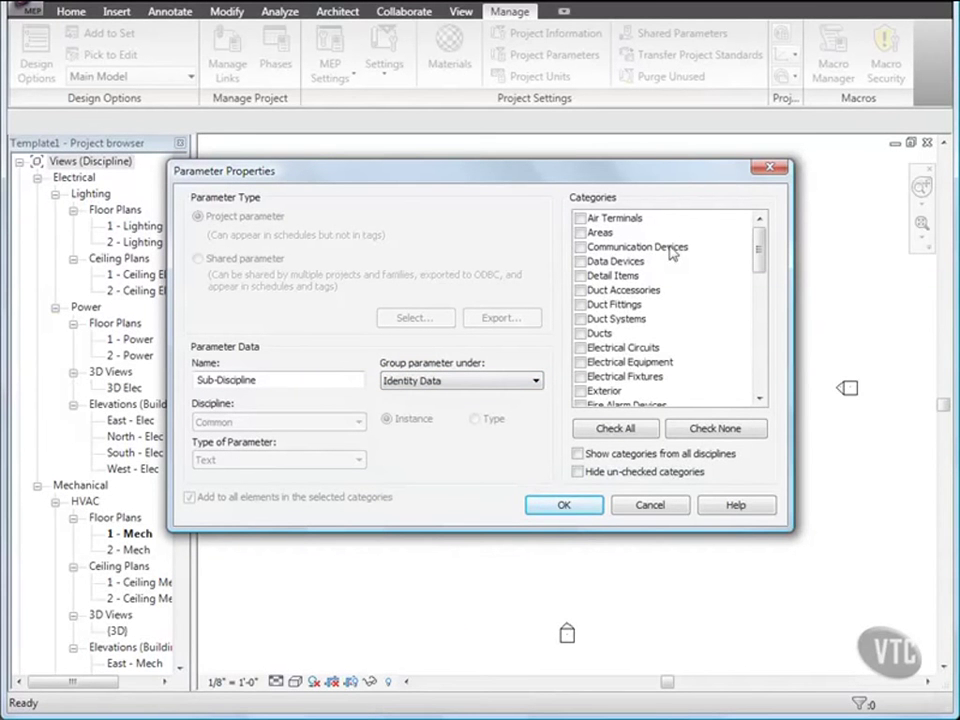
pyautogui.moveTo(760, 275); pyautogui.dragTo(760, 372)
pyautogui.click(581, 377)
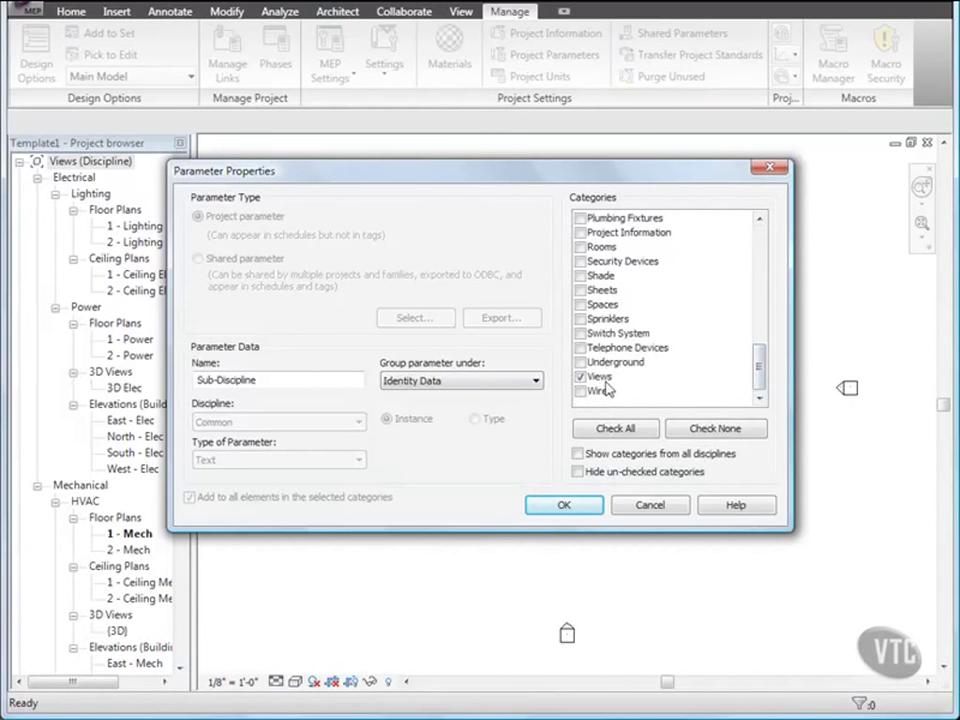
pyautogui.click(566, 505)
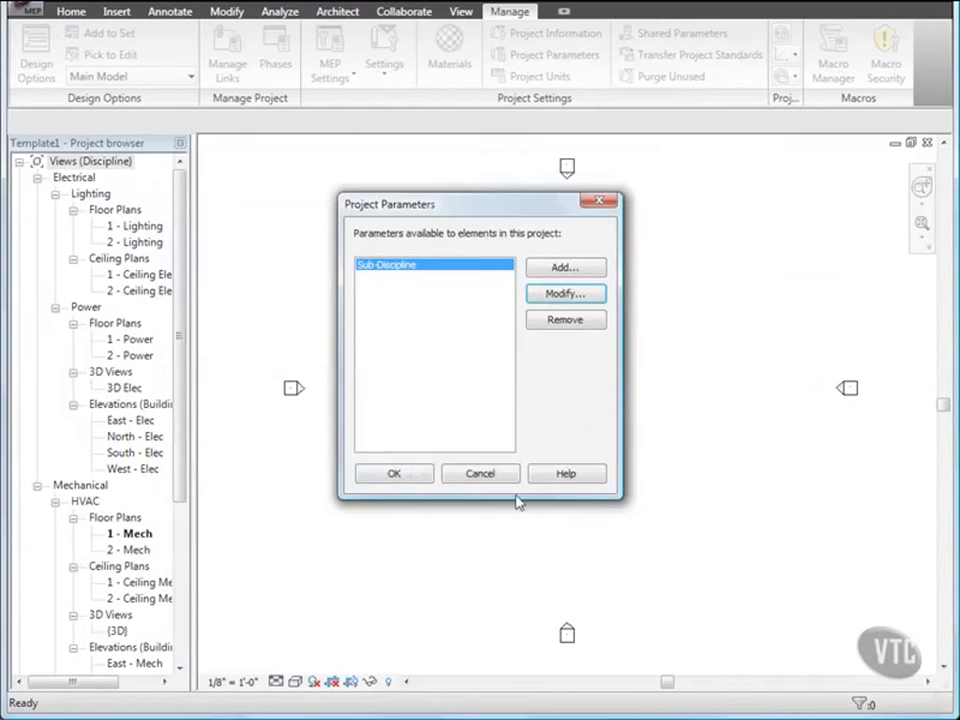
pyautogui.click(407, 476)
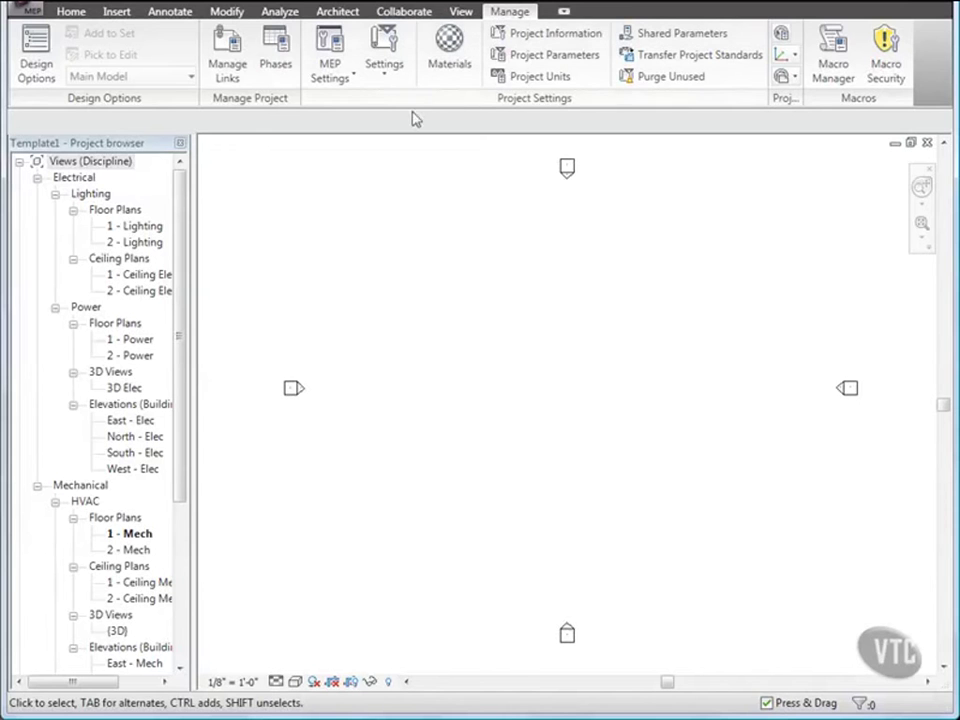
pyautogui.click(355, 80)
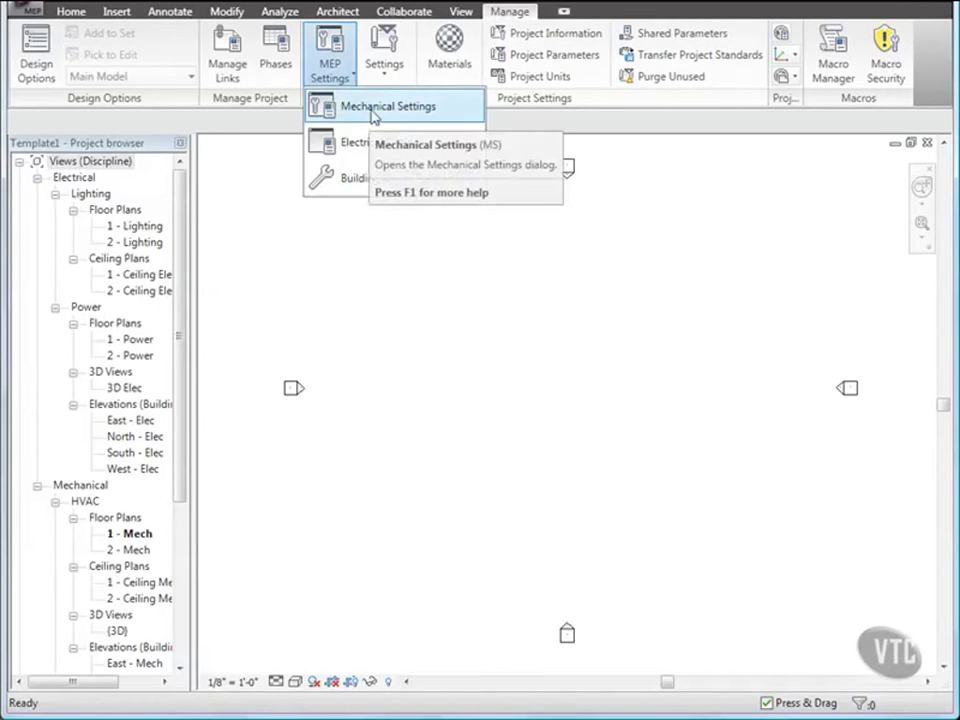
# - Uncheck size-list and sizing use for the 3 1/2", 4 1/2" and 5 1/2" rectangular ducts
pyautogui.click(371, 113)
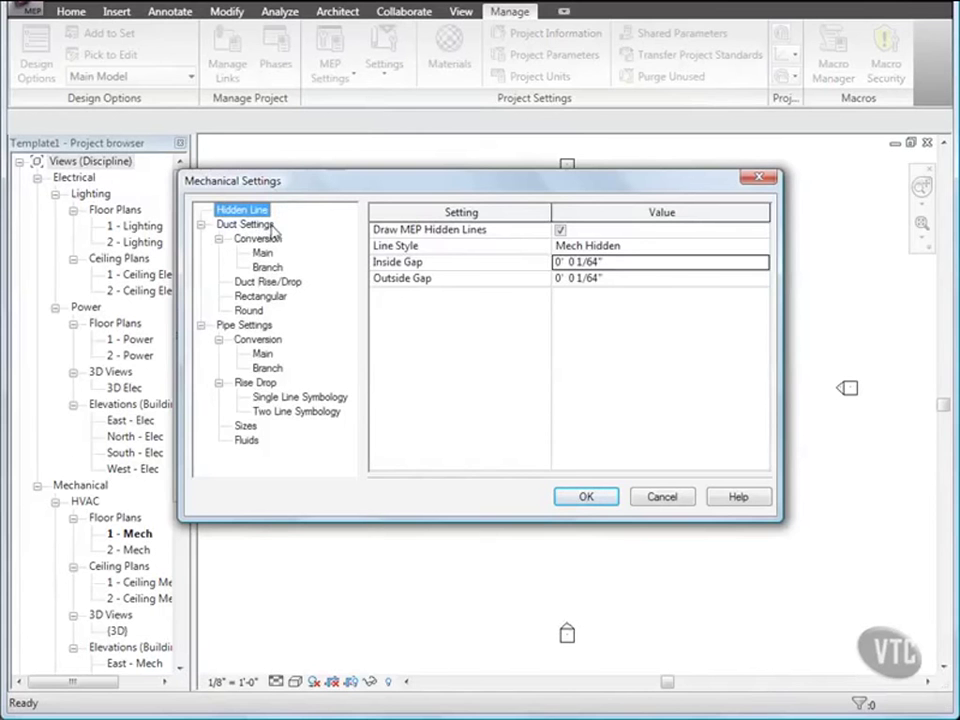
pyautogui.click(268, 298)
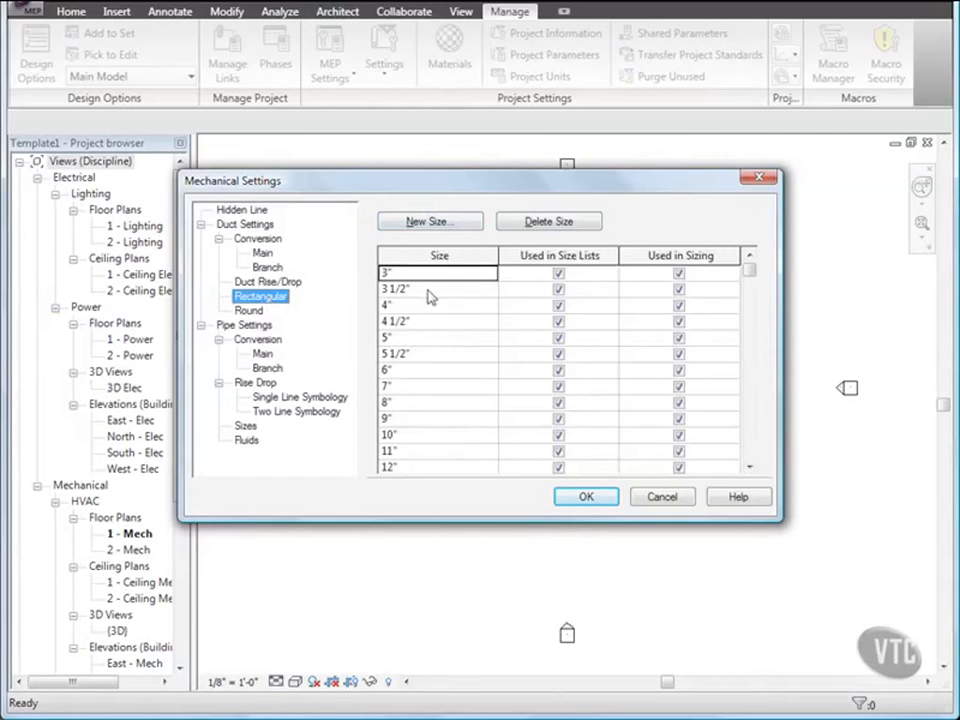
pyautogui.click(559, 290)
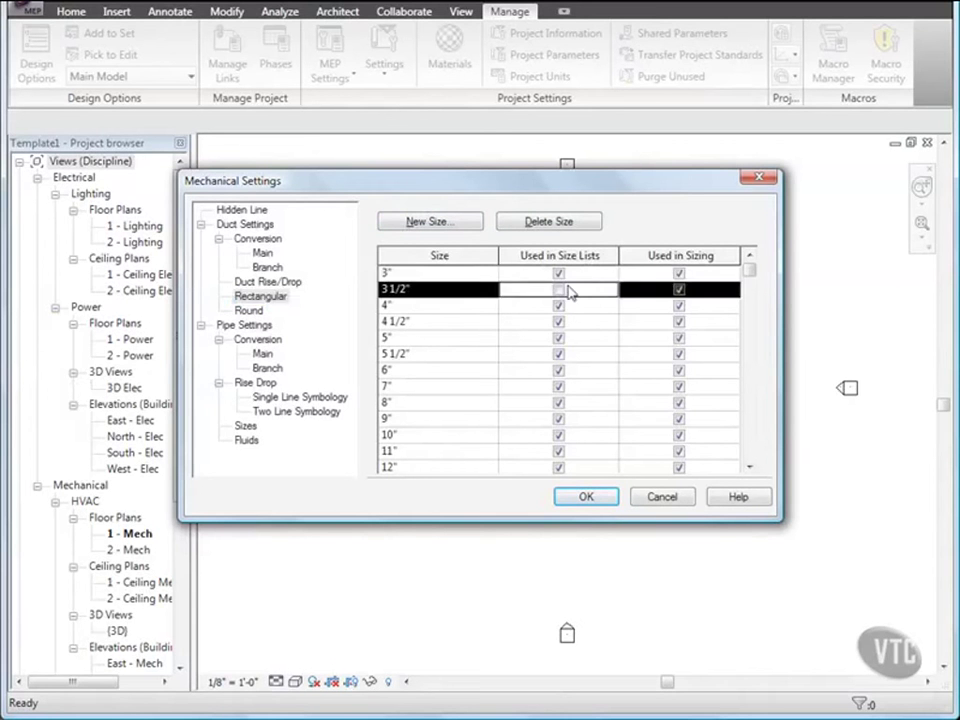
pyautogui.click(680, 290)
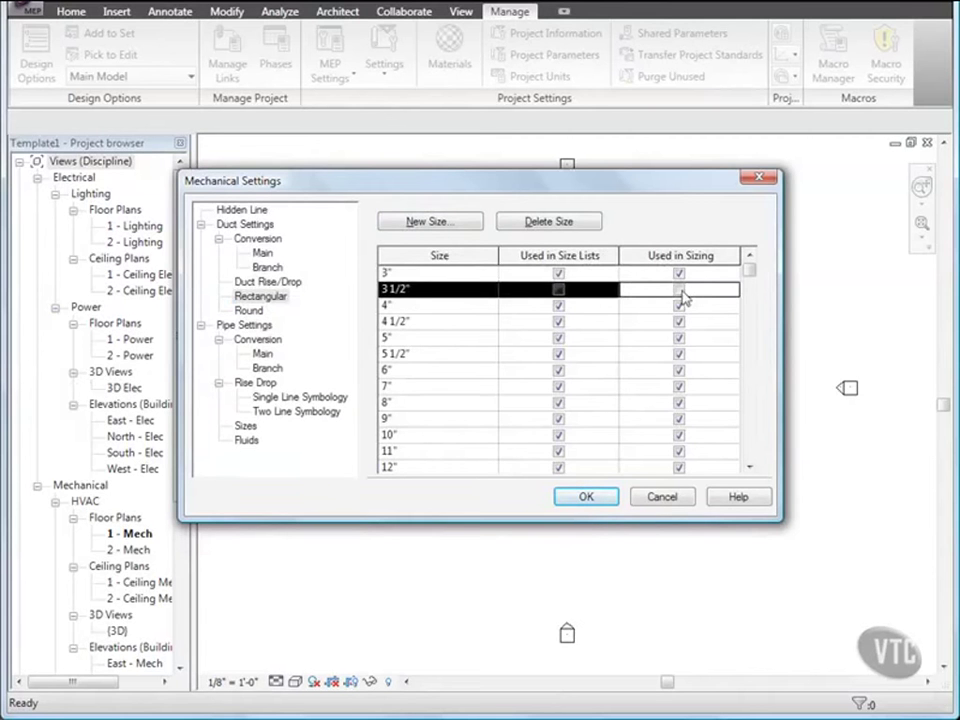
pyautogui.click(559, 322)
pyautogui.click(679, 322)
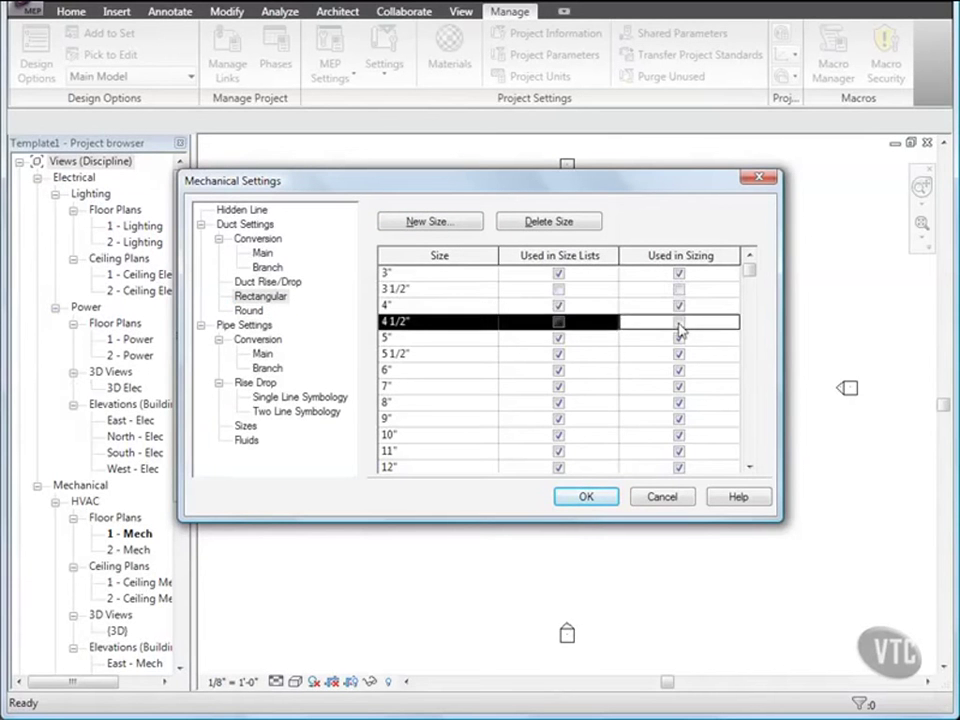
pyautogui.click(559, 355)
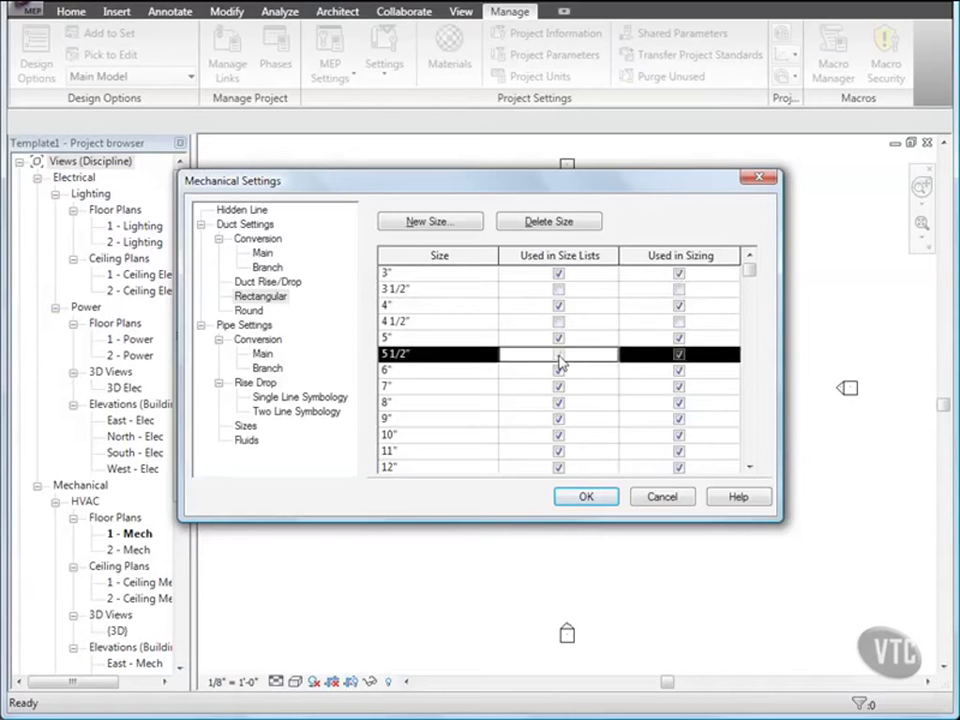
pyautogui.click(680, 355)
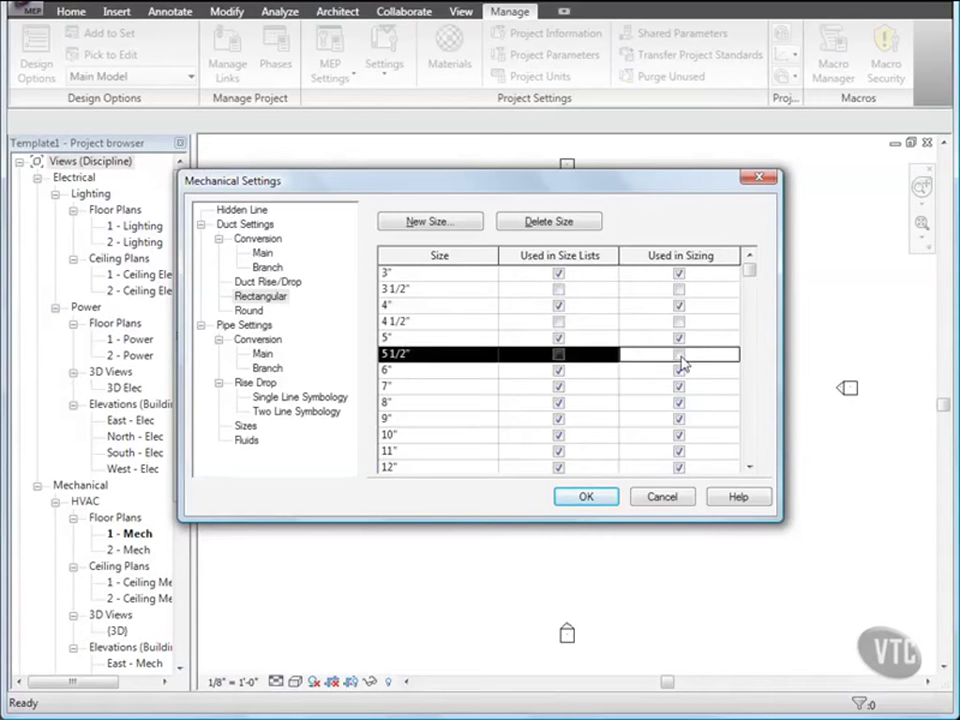
pyautogui.click(680, 355)
pyautogui.click(249, 311)
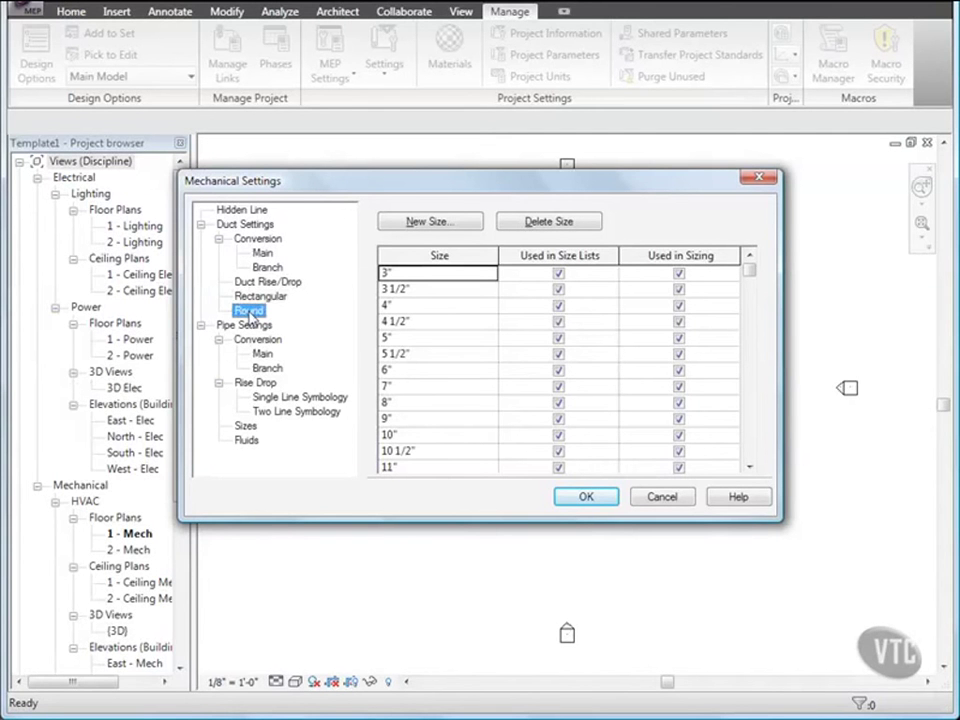
# - Exclude the 3 1/2", 4 1/2" and 5 1/2" round duct sizes from size lists and sizing
pyautogui.click(559, 290)
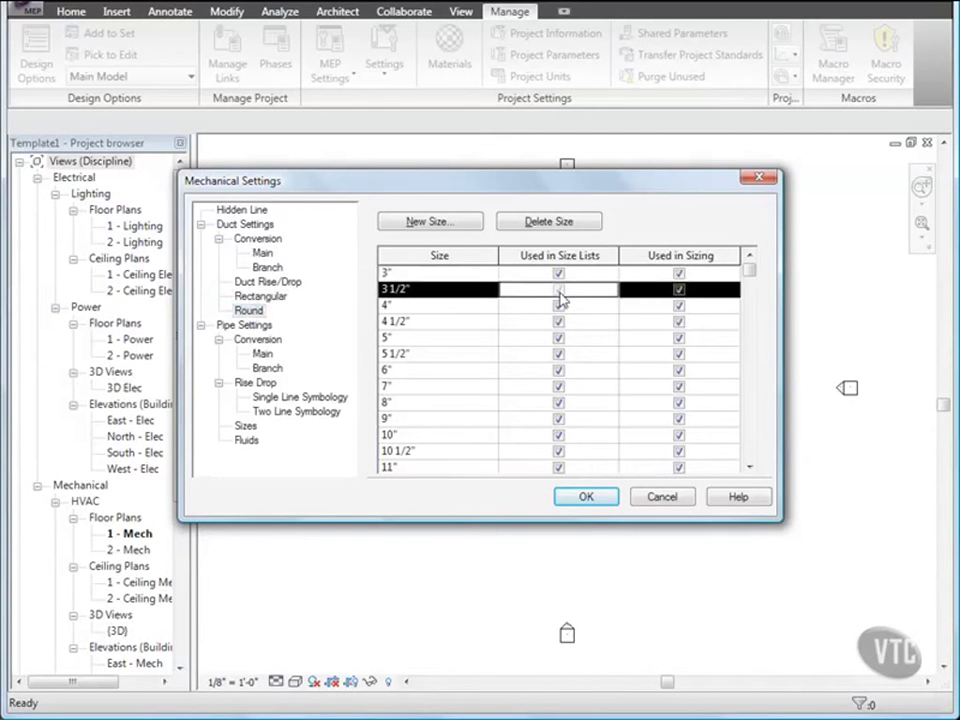
pyautogui.click(678, 291)
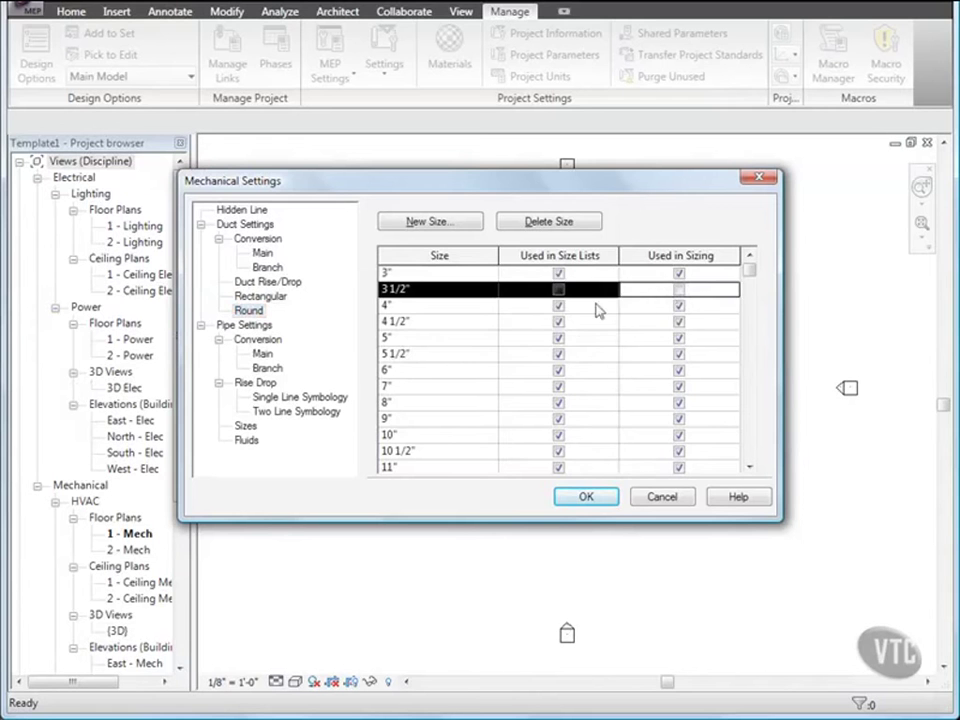
pyautogui.click(559, 322)
pyautogui.click(678, 322)
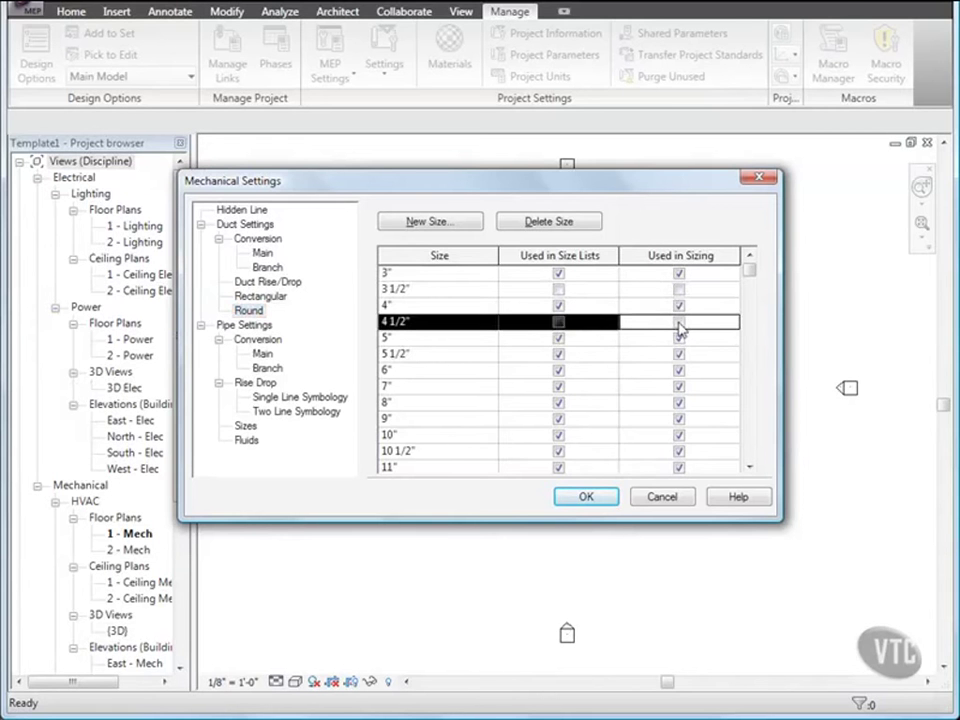
pyautogui.click(559, 354)
pyautogui.click(679, 355)
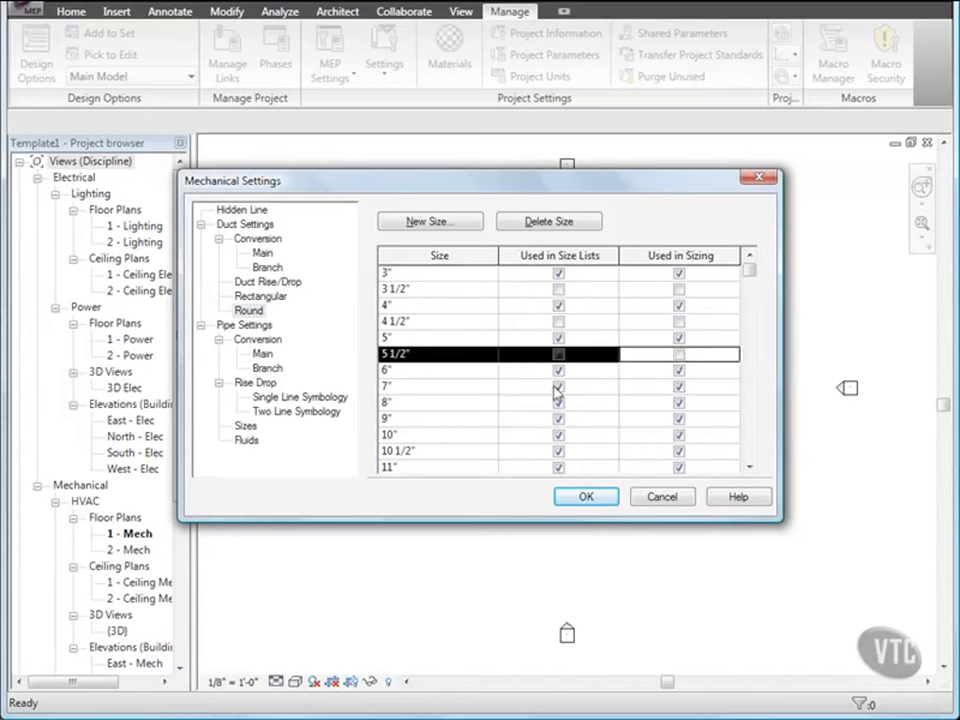
# - Exclude the 10 1/2", 11 1/2" and 12 1/2" round duct sizes from size lists and sizing
pyautogui.click(559, 452)
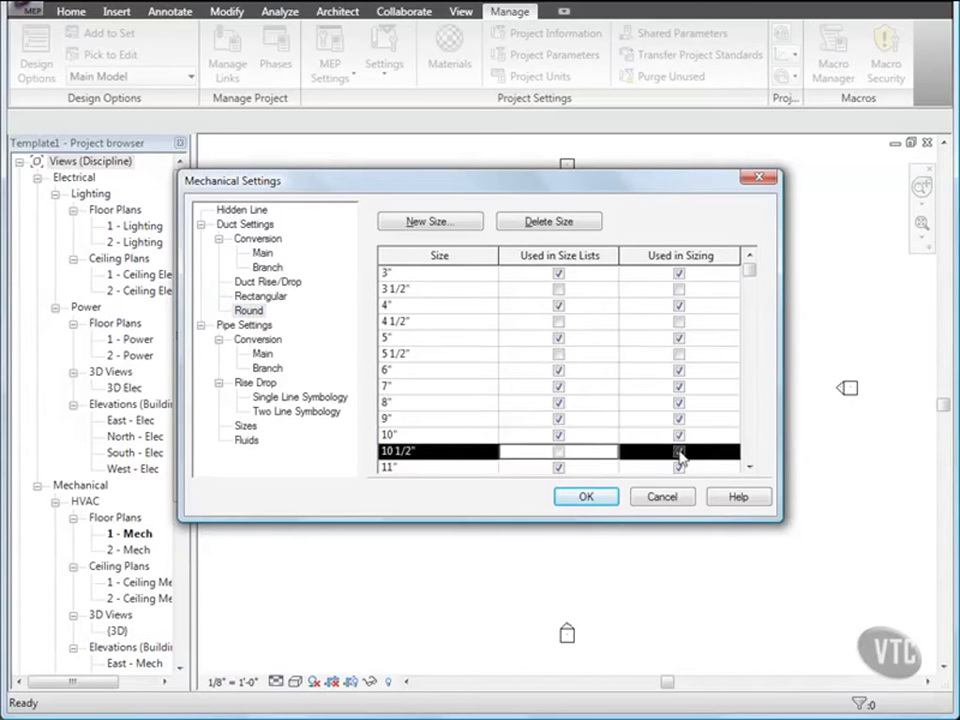
pyautogui.click(679, 452)
pyautogui.scroll(-2, 673, 431)
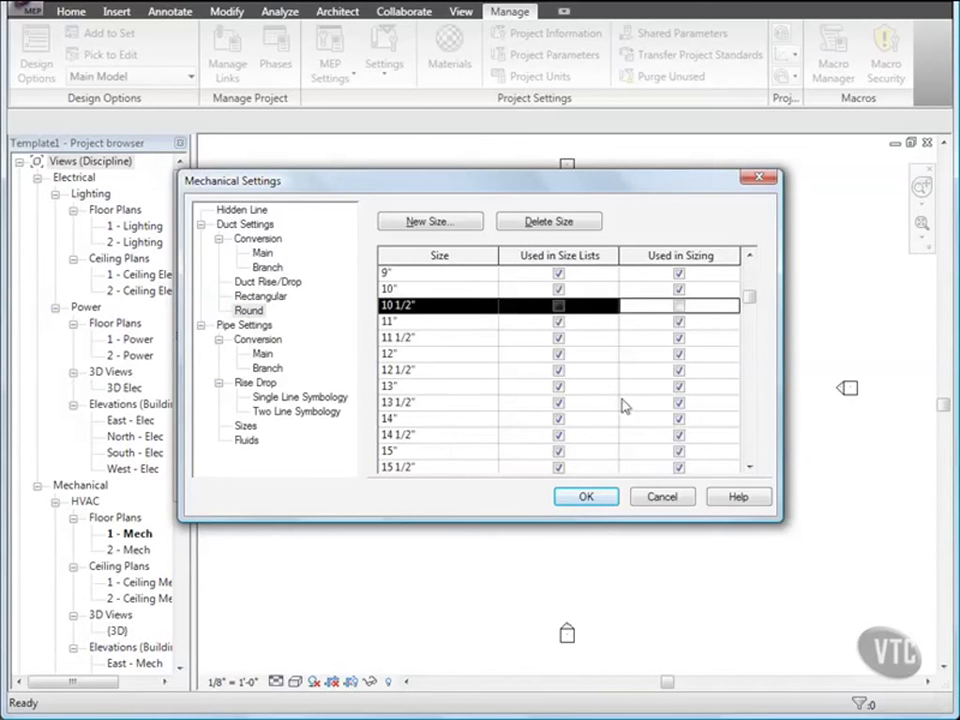
pyautogui.click(559, 338)
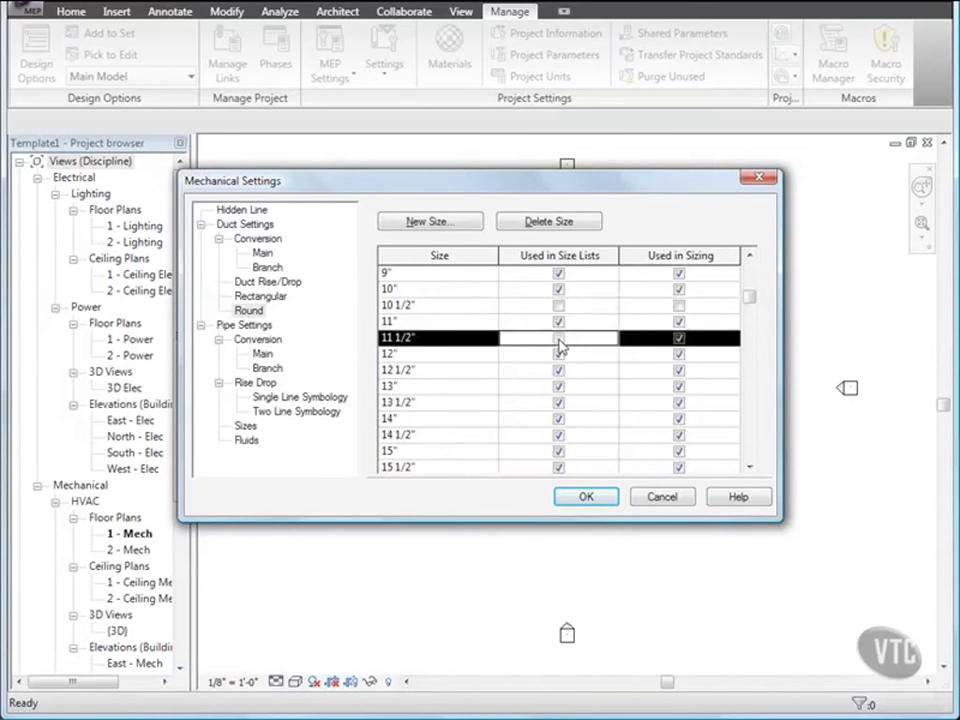
pyautogui.click(679, 338)
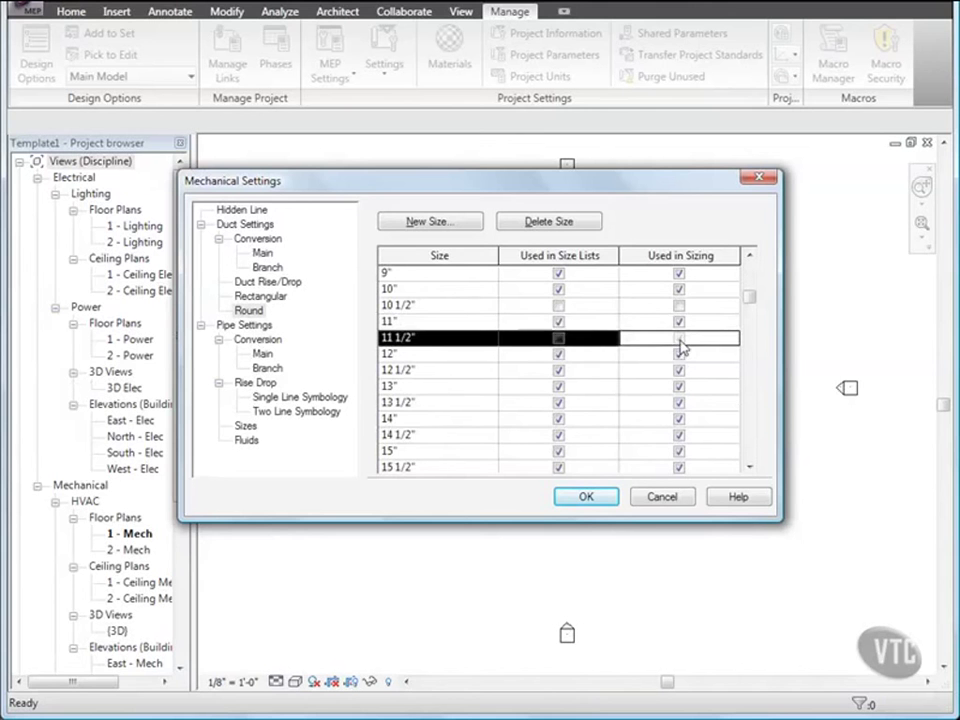
pyautogui.click(559, 370)
pyautogui.click(680, 371)
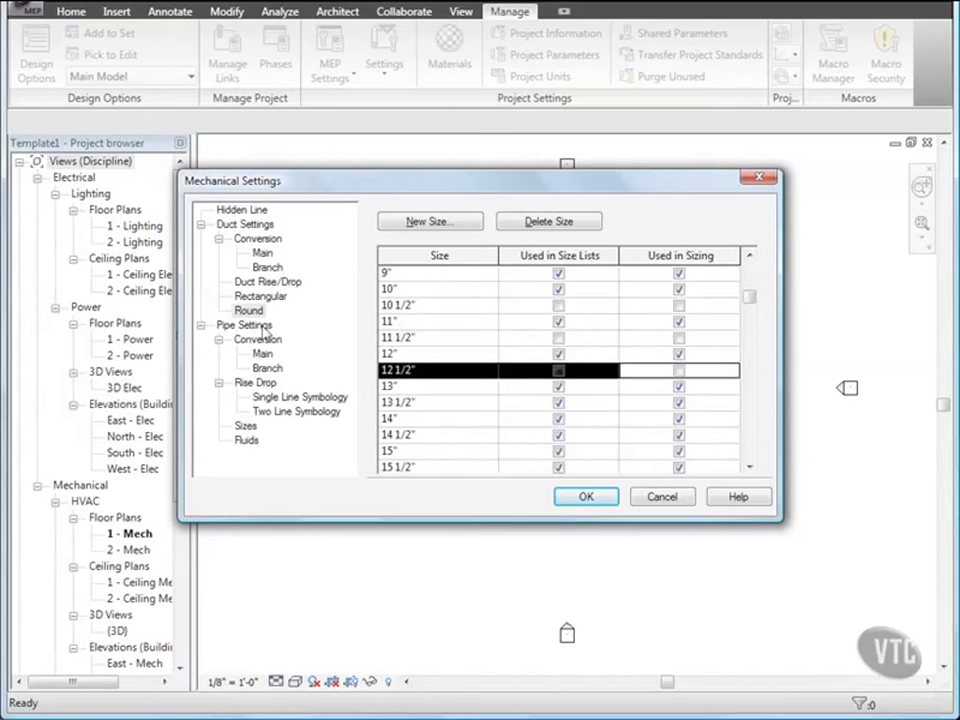
pyautogui.click(247, 428)
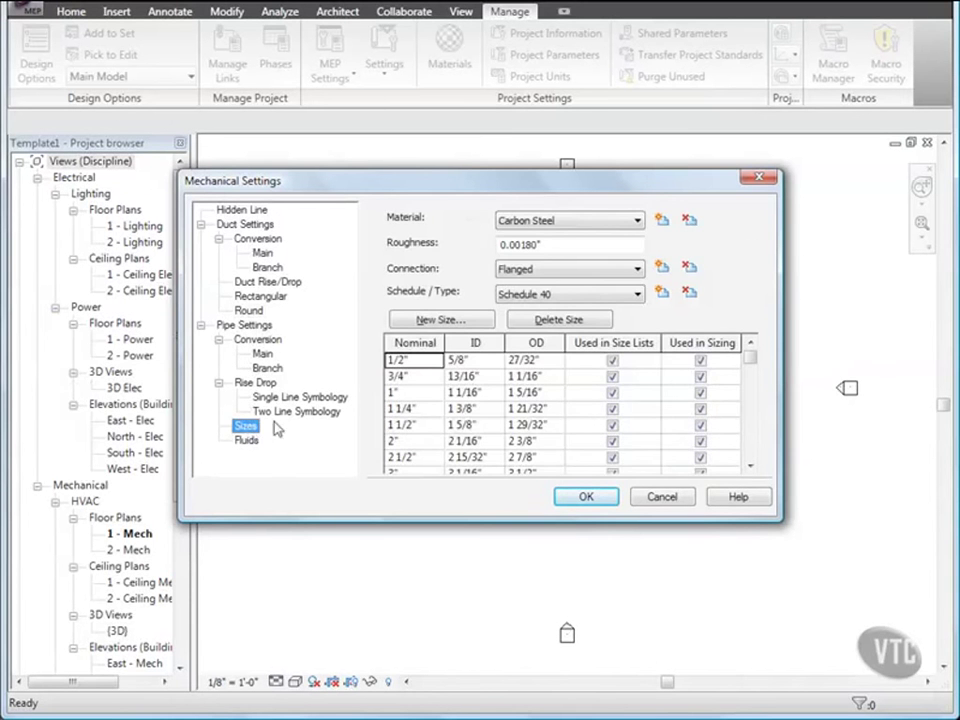
# - Uncheck size lists and sizing for the 3/4" carbon steel pipe size, then accept the settings
pyautogui.click(612, 377)
pyautogui.click(700, 377)
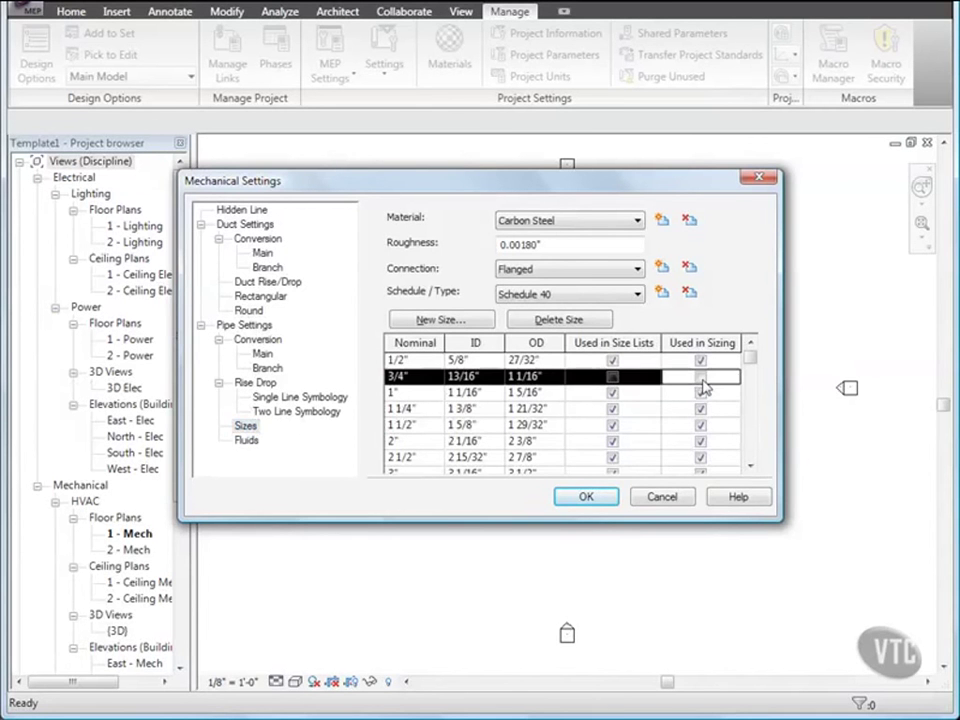
pyautogui.click(586, 497)
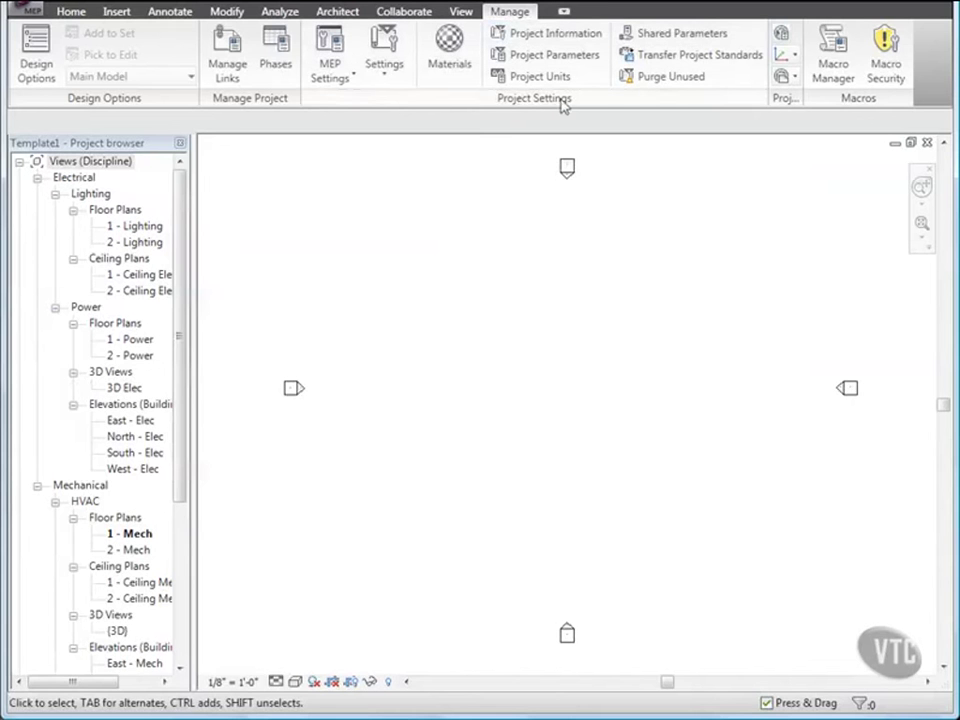
# - In Electrical Settings > Wiring, set Hot Wire Tick Mark to Hook Wire Tick Mark
pyautogui.click(353, 80)
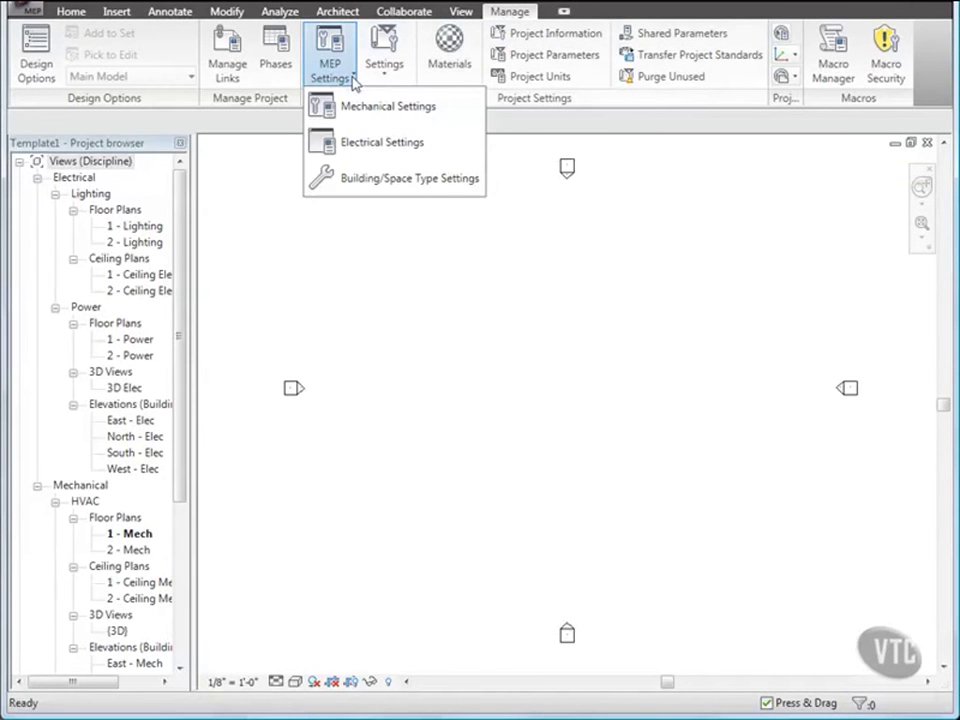
pyautogui.click(372, 144)
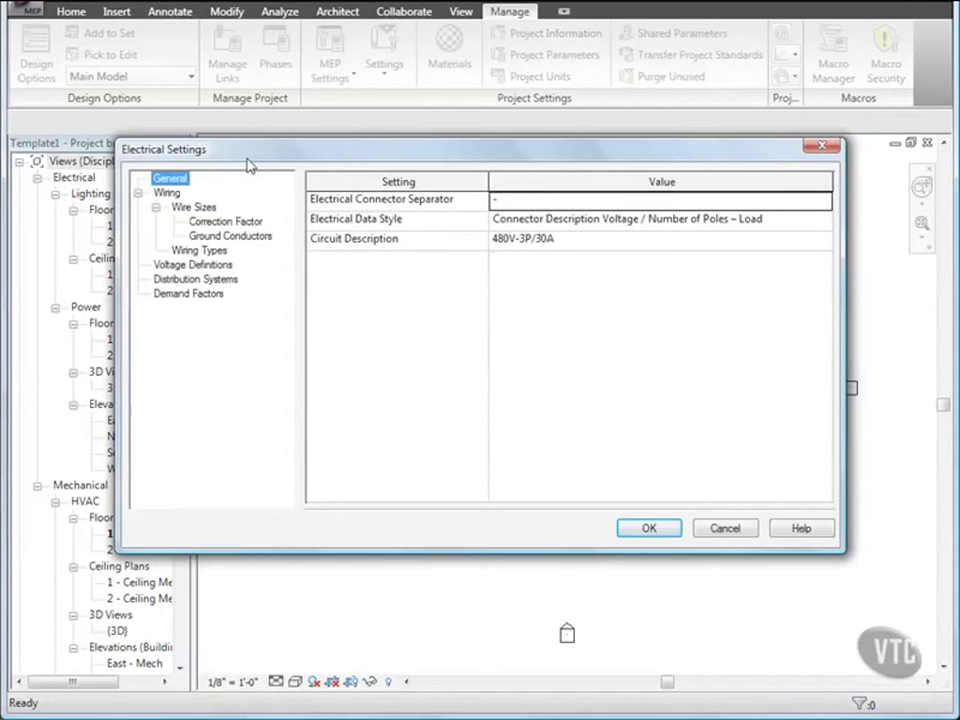
pyautogui.click(168, 194)
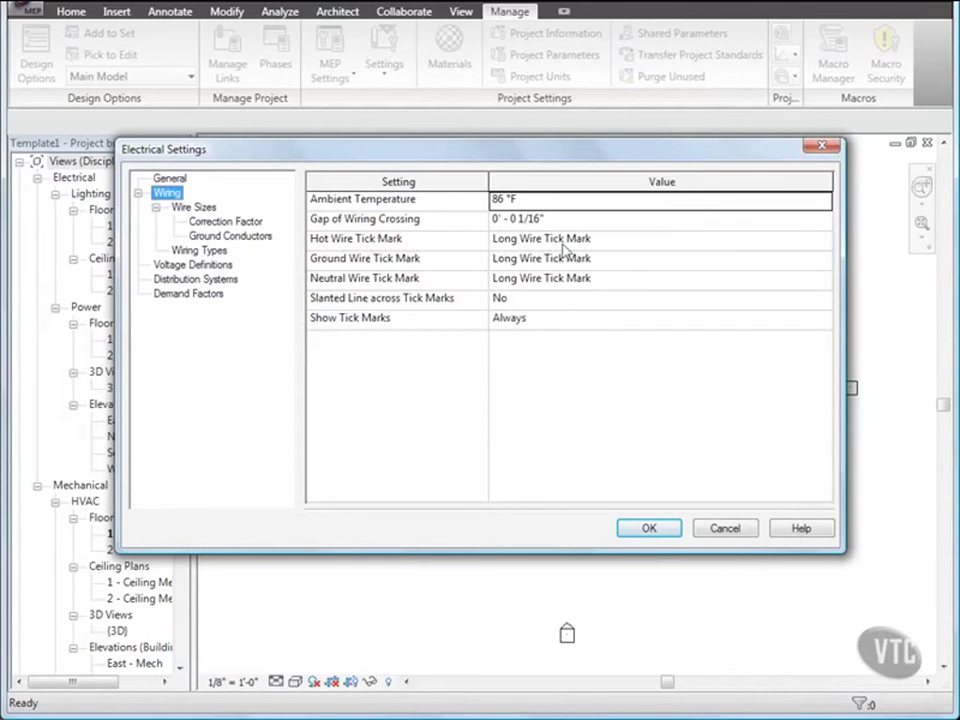
pyautogui.click(600, 241)
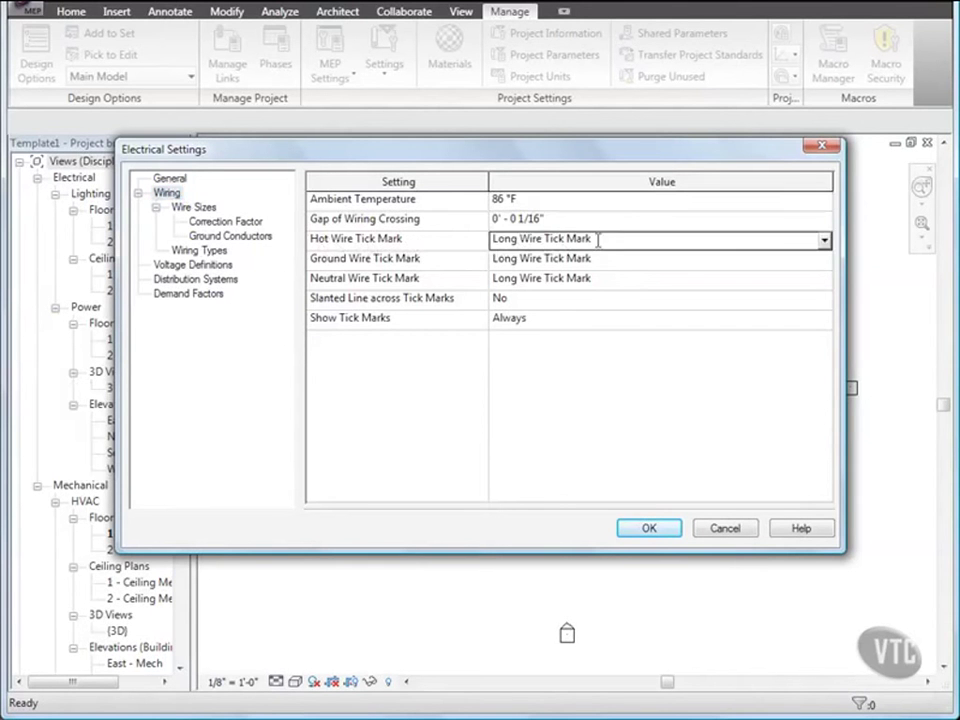
pyautogui.click(823, 242)
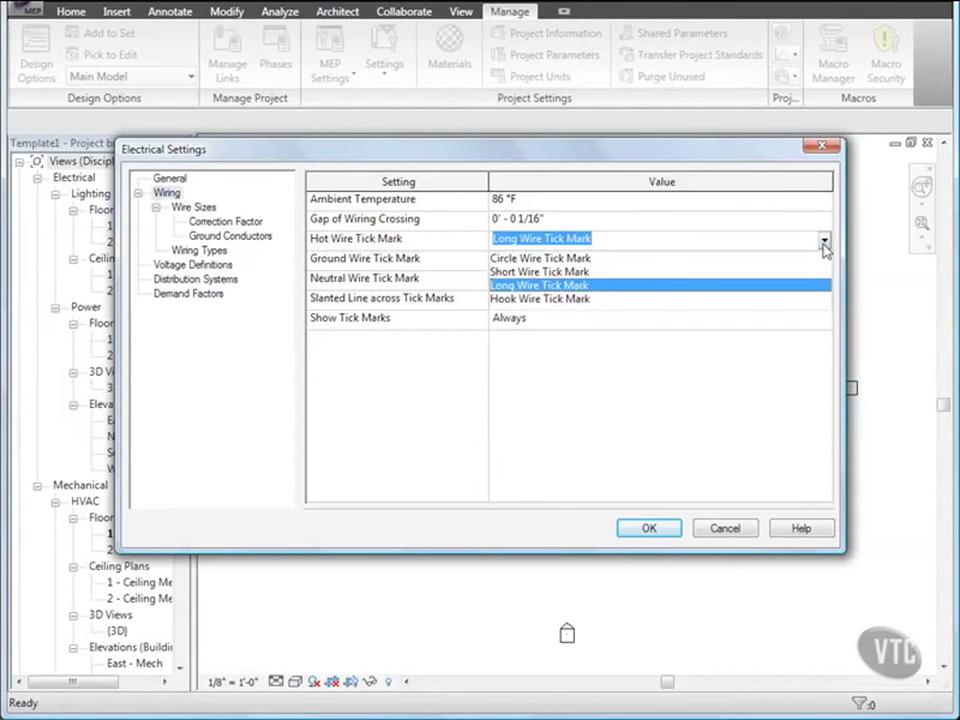
pyautogui.click(590, 299)
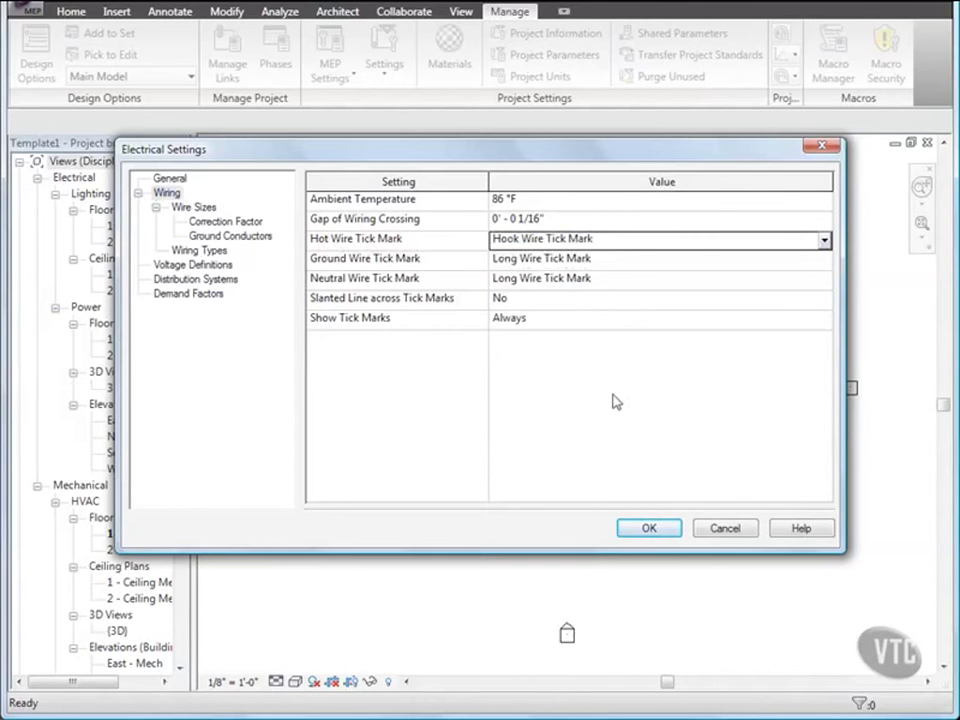
pyautogui.click(651, 529)
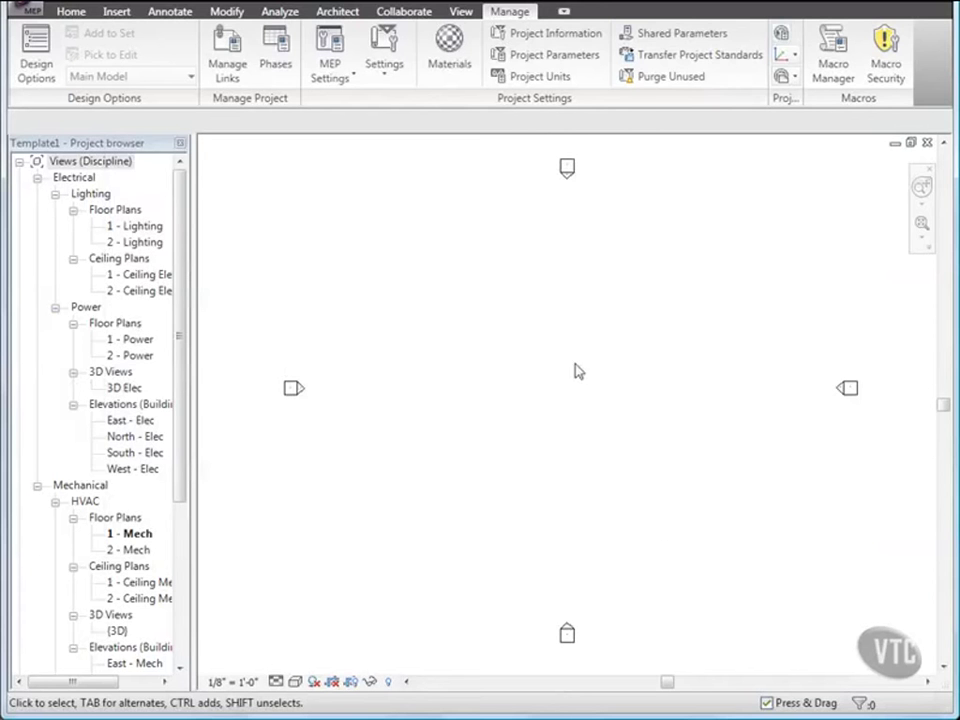
# - Open Browser Organization from the View tab's User Interface menu
pyautogui.click(463, 13)
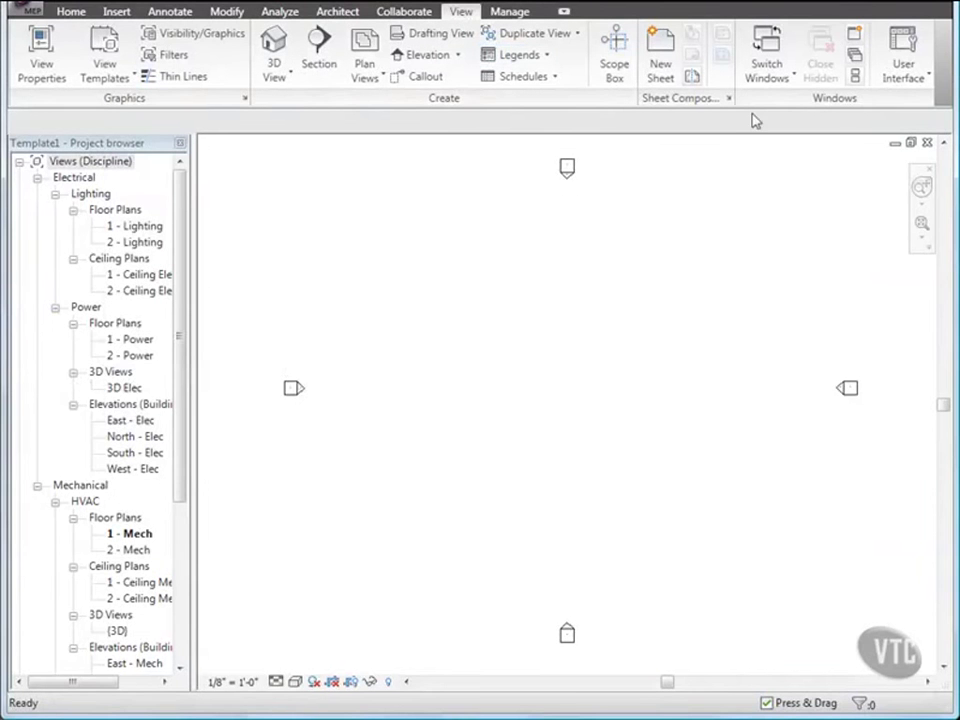
pyautogui.click(922, 83)
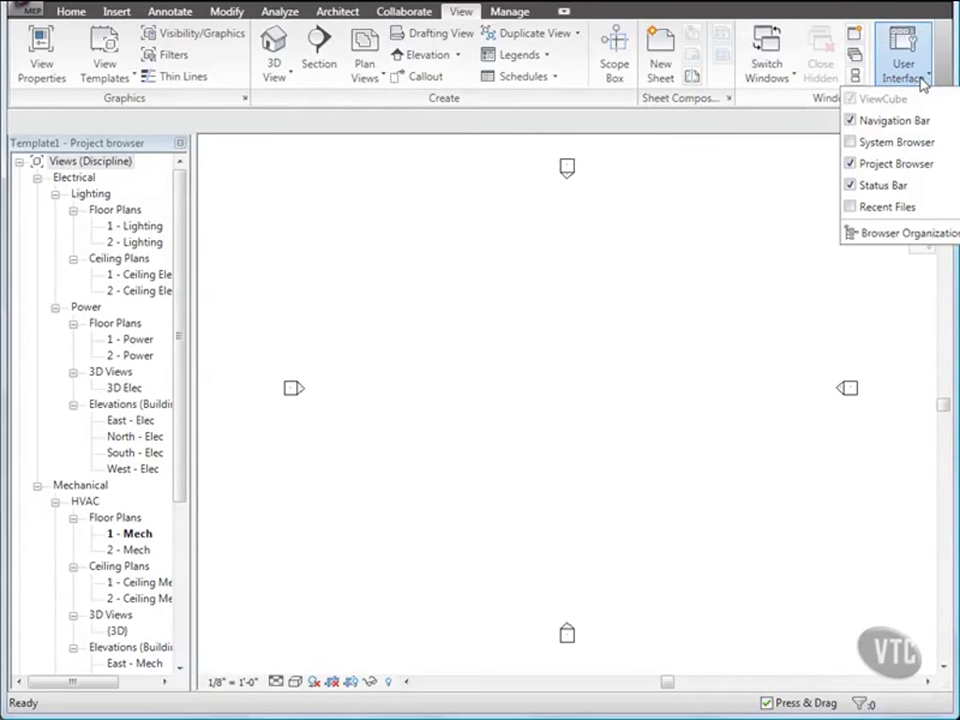
pyautogui.click(895, 233)
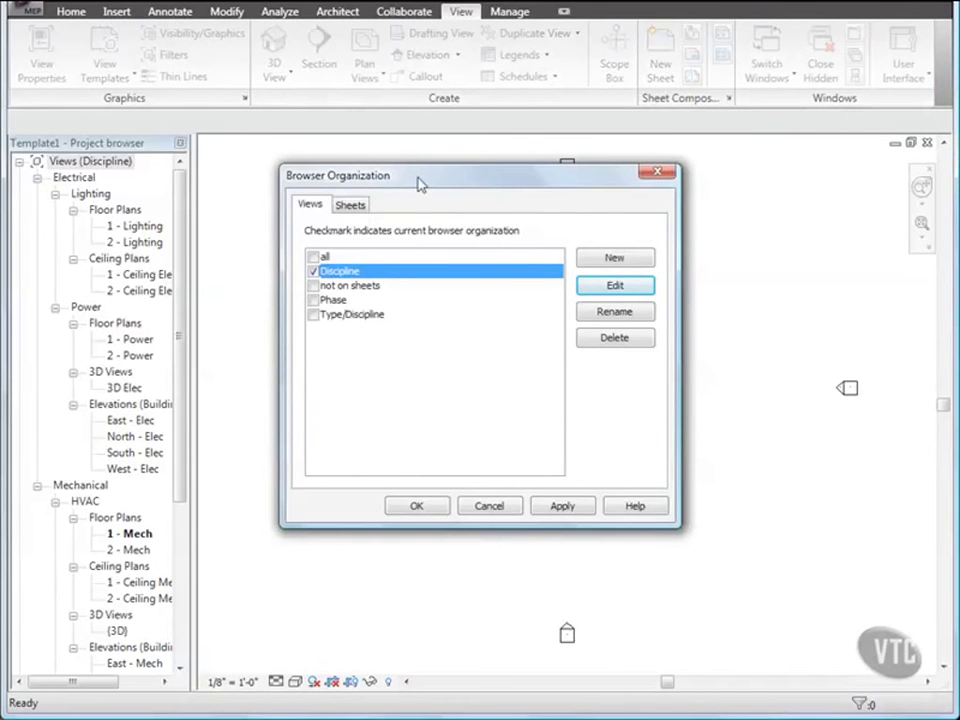
# - Group the Type/Discipline organization by Sub-Discipline, then Family and Type, then Associated Level
pyautogui.click(349, 316)
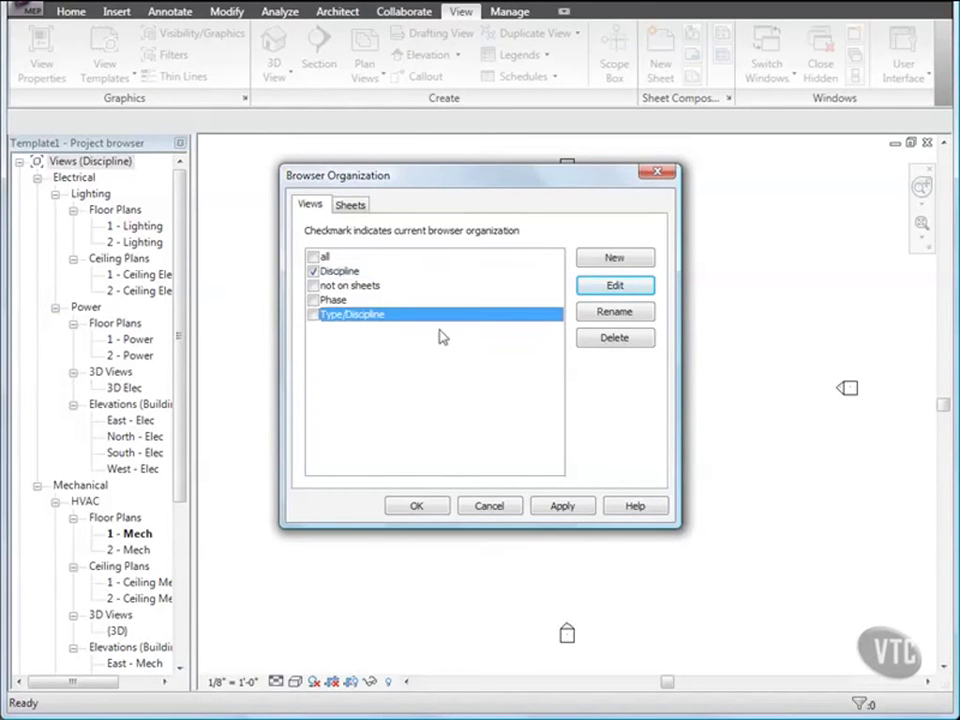
pyautogui.click(607, 286)
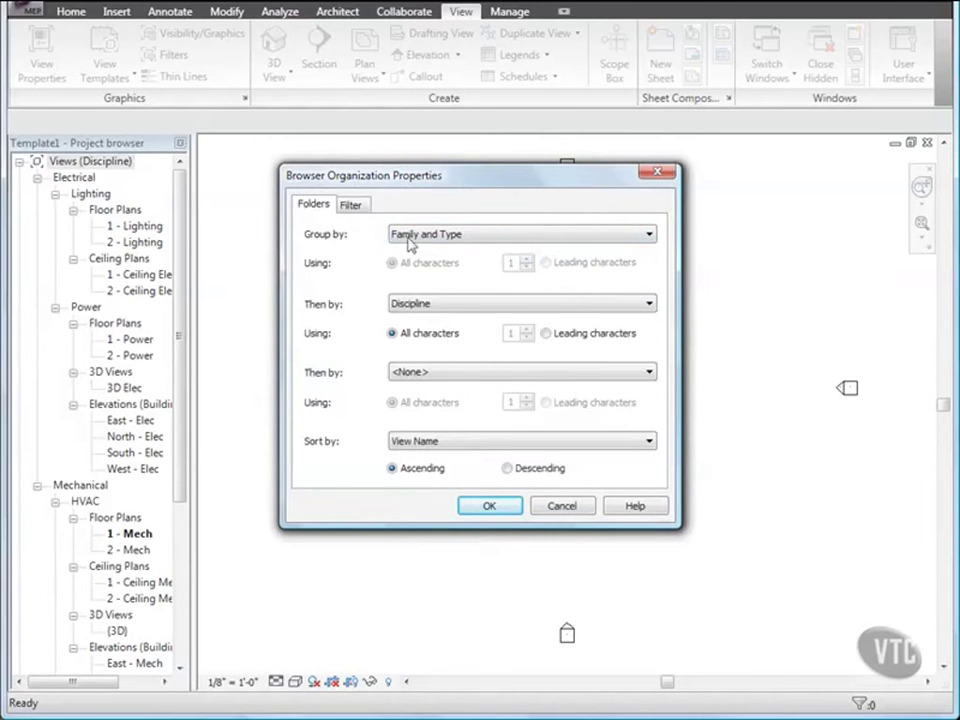
pyautogui.click(613, 239)
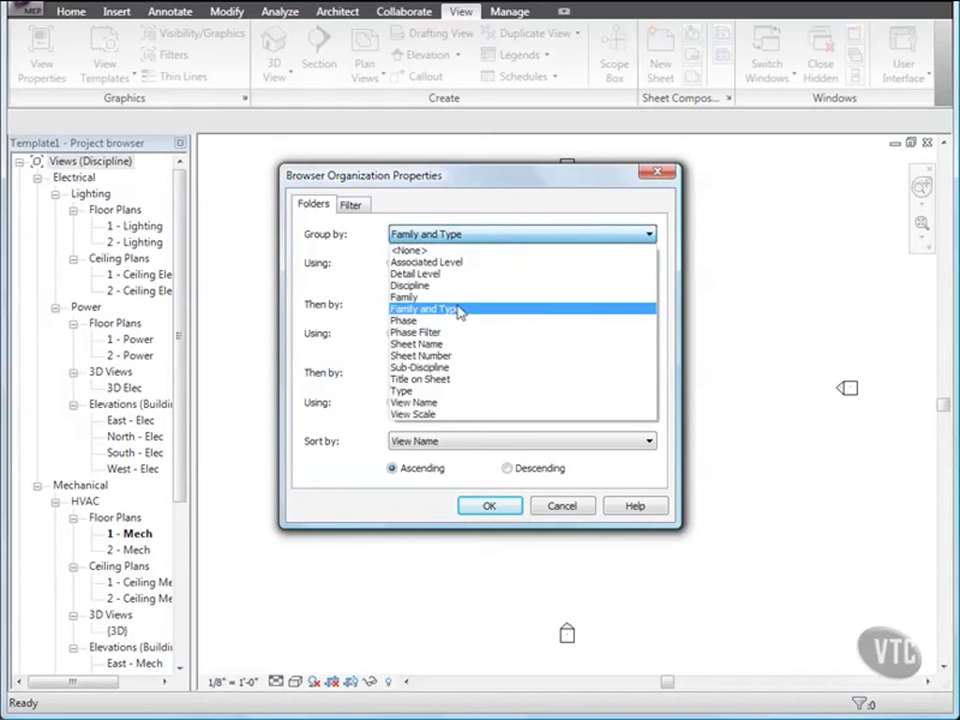
pyautogui.click(440, 367)
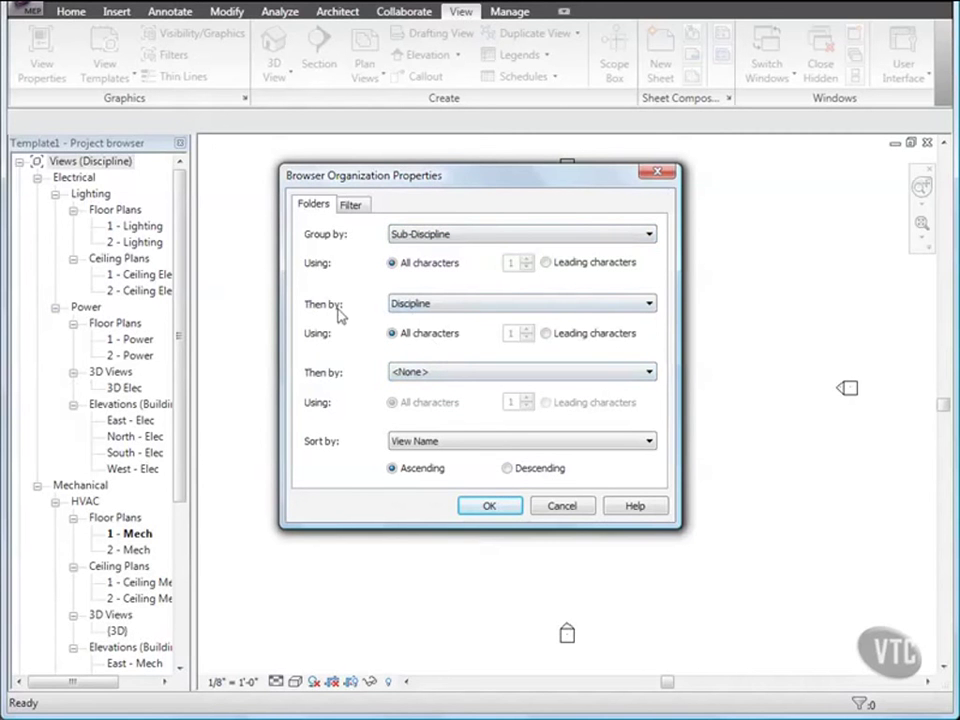
pyautogui.click(534, 304)
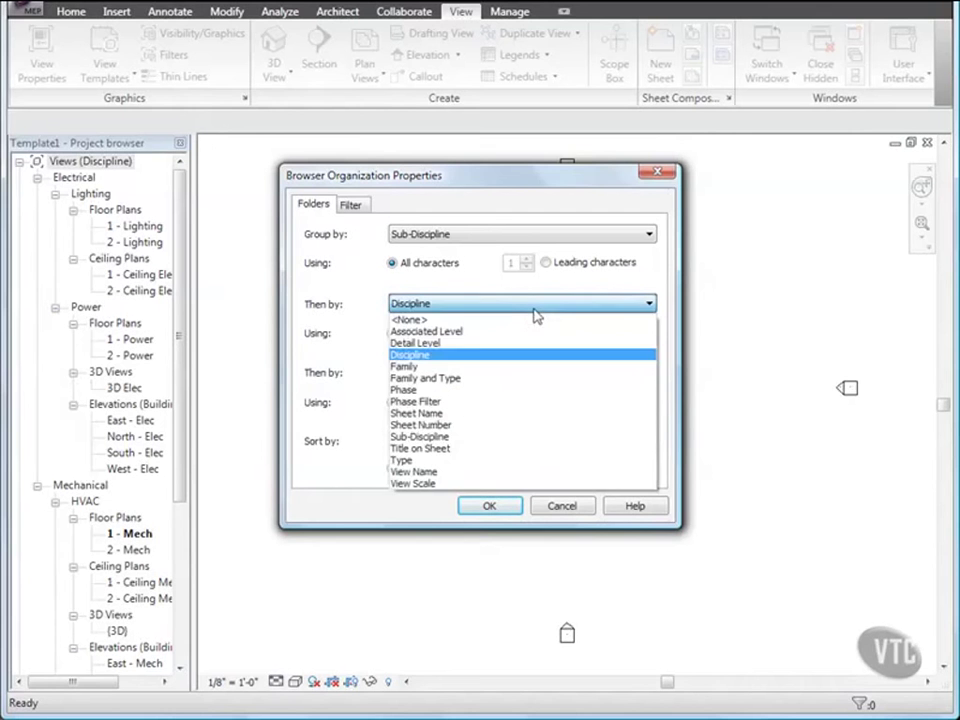
pyautogui.click(439, 379)
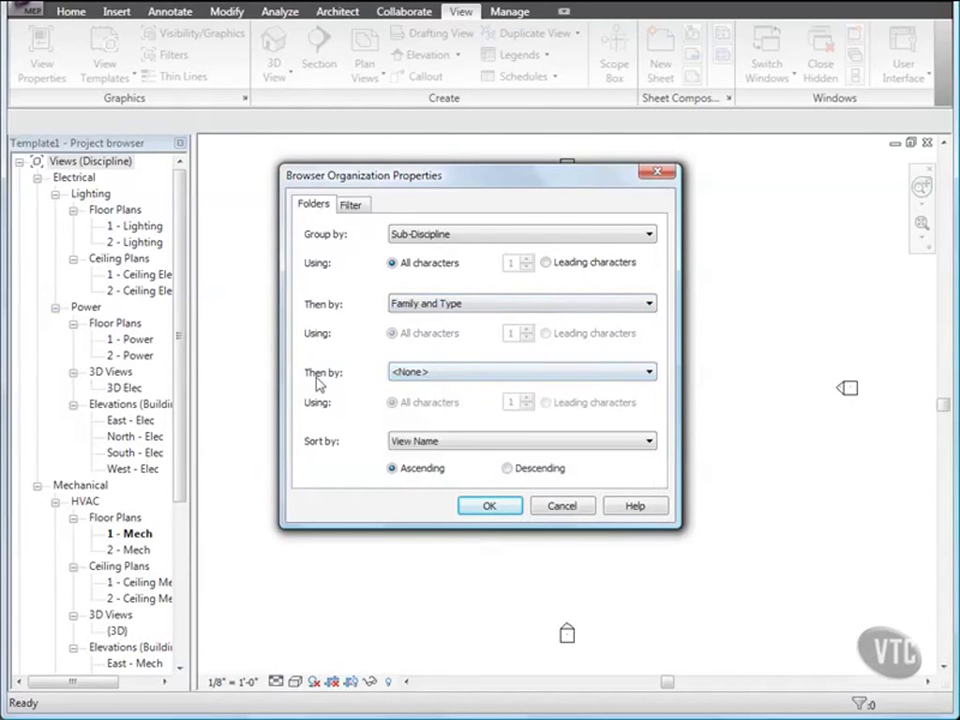
pyautogui.click(494, 379)
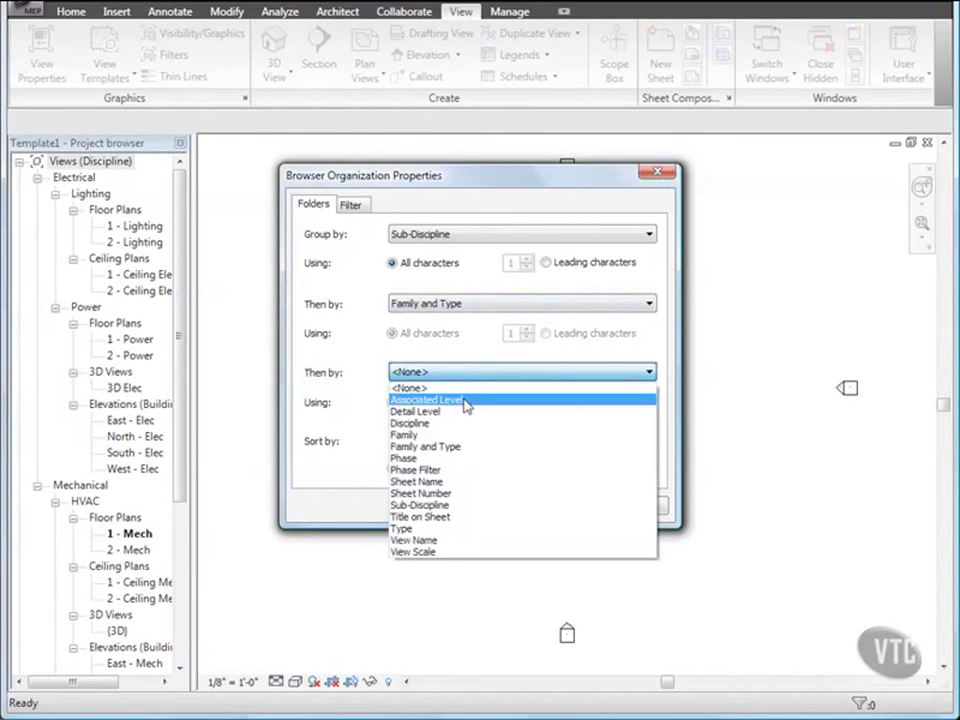
pyautogui.click(465, 400)
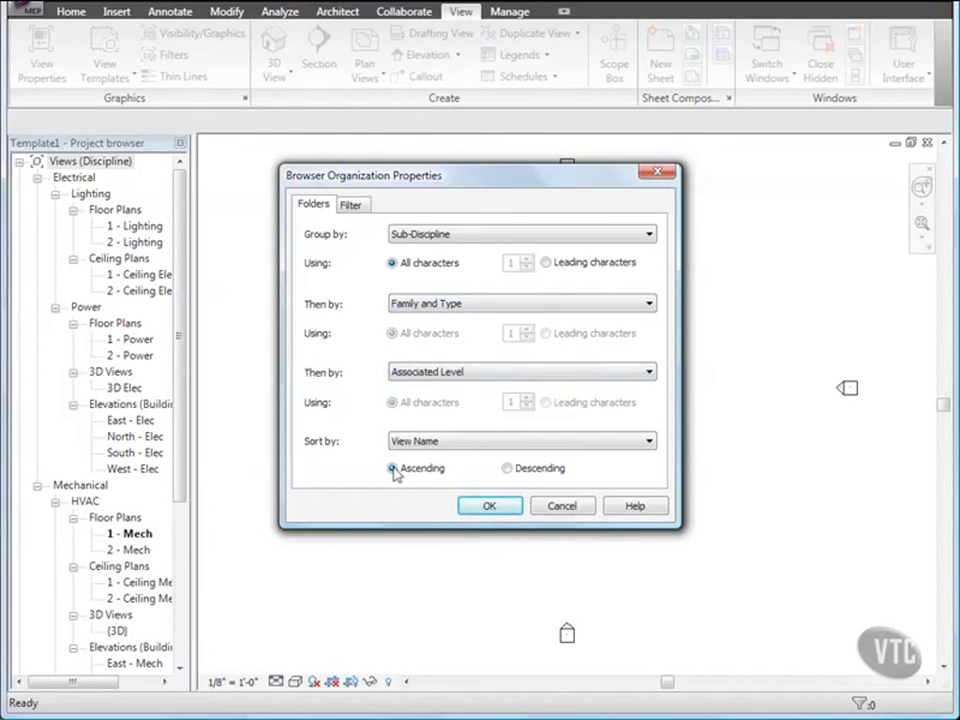
pyautogui.click(489, 507)
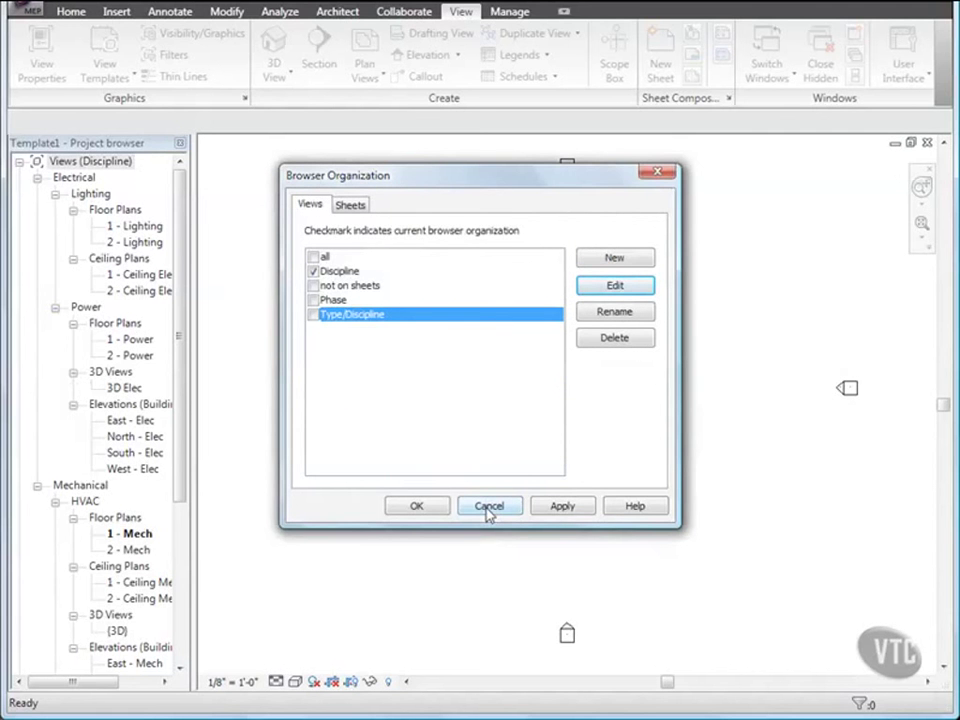
pyautogui.click(413, 507)
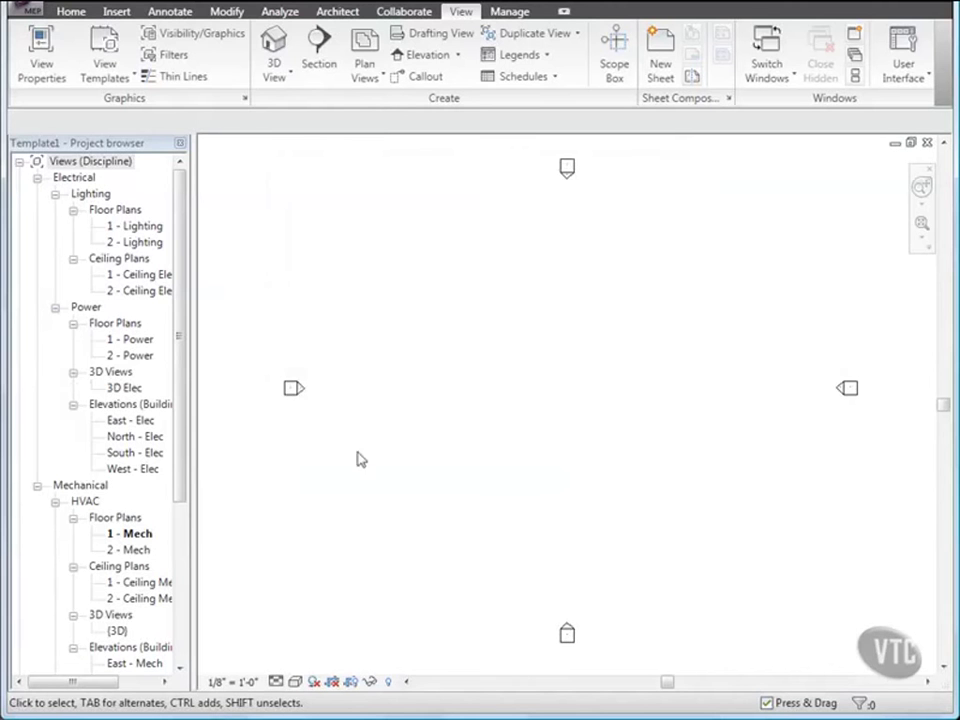
# - Save the project as template file Template1.rte in the Imperial Templates folder
pyautogui.click(30, 9)
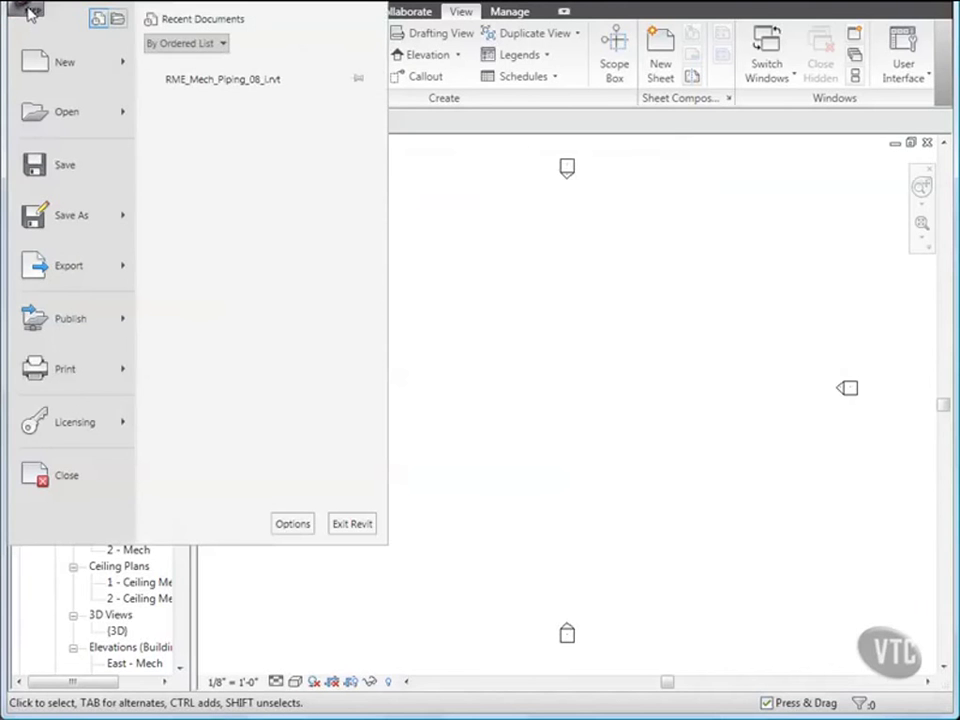
pyautogui.moveTo(46, 214)
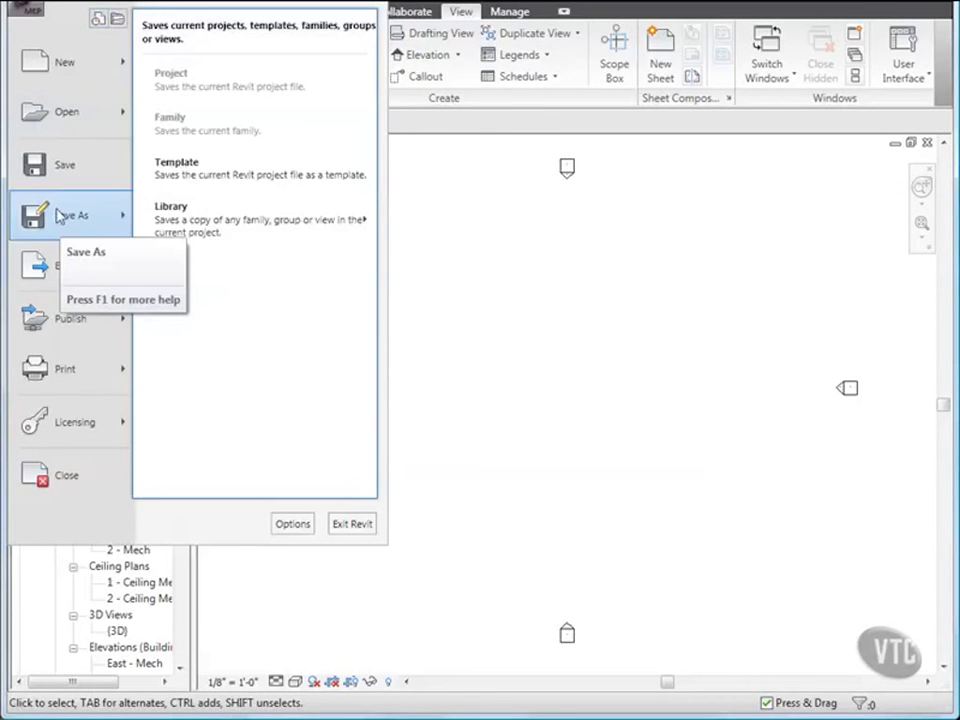
pyautogui.click(178, 182)
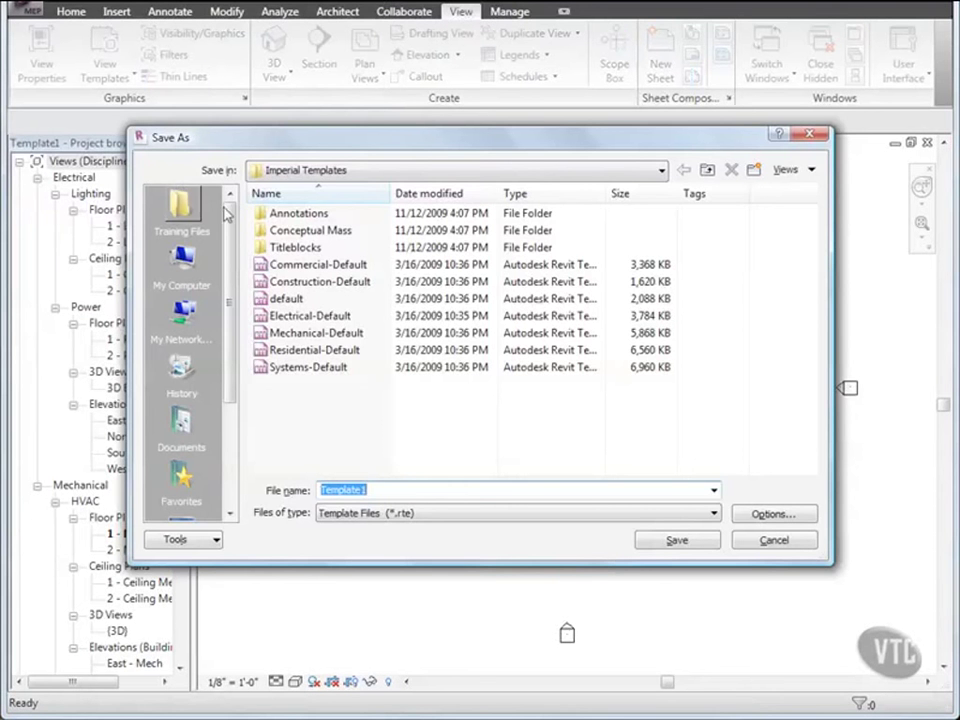
pyautogui.click(667, 546)
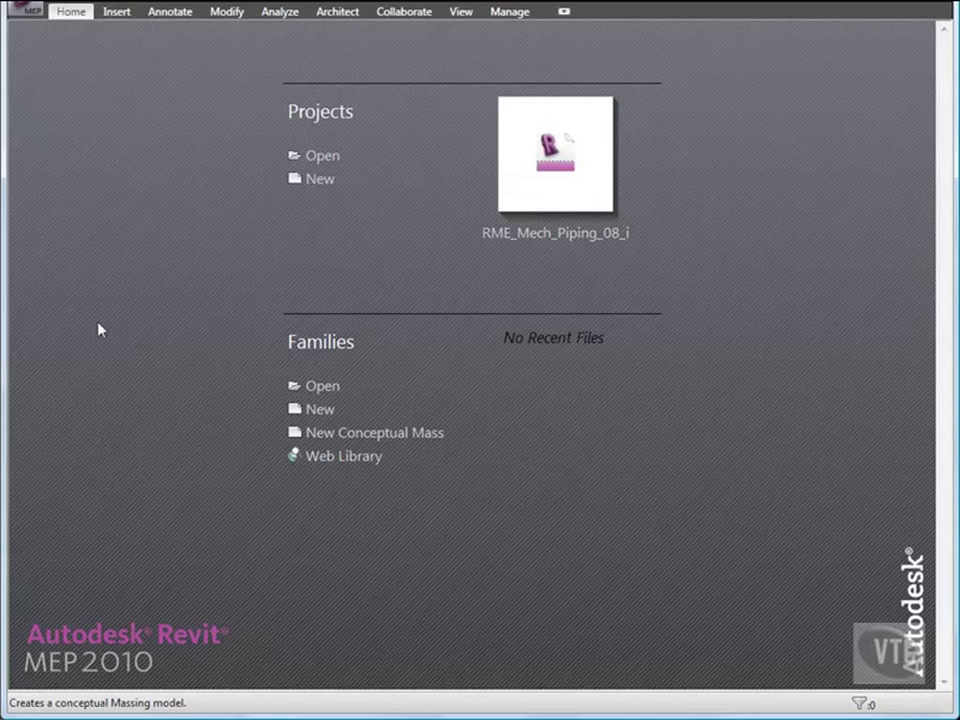
# - Create a new project, Project1, using the Template1 template file
pyautogui.click(30, 12)
pyautogui.moveTo(40, 60)
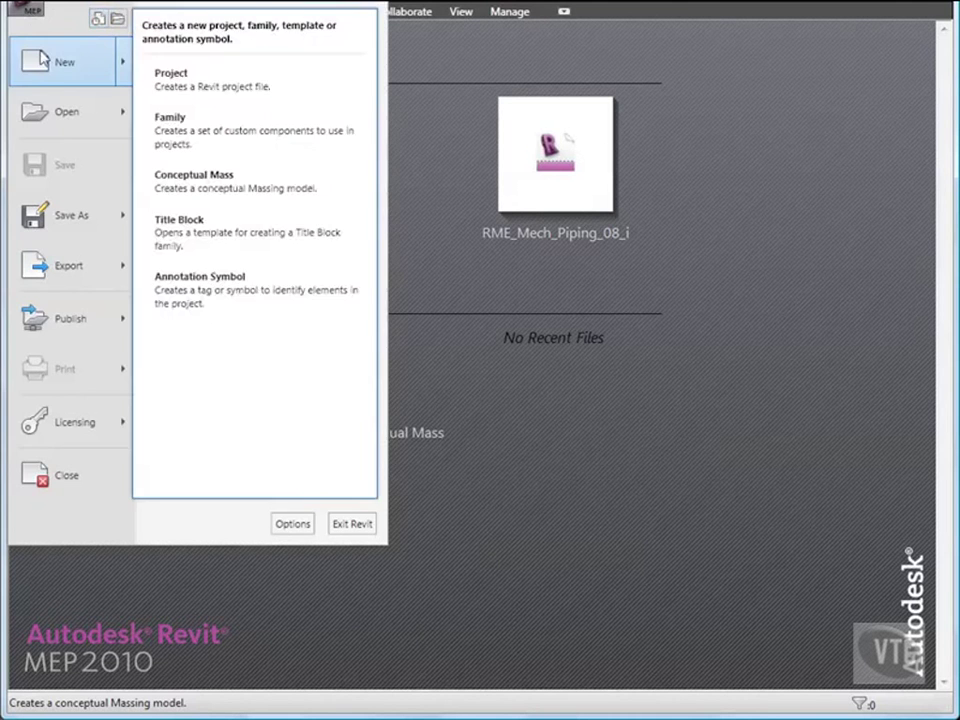
pyautogui.click(148, 76)
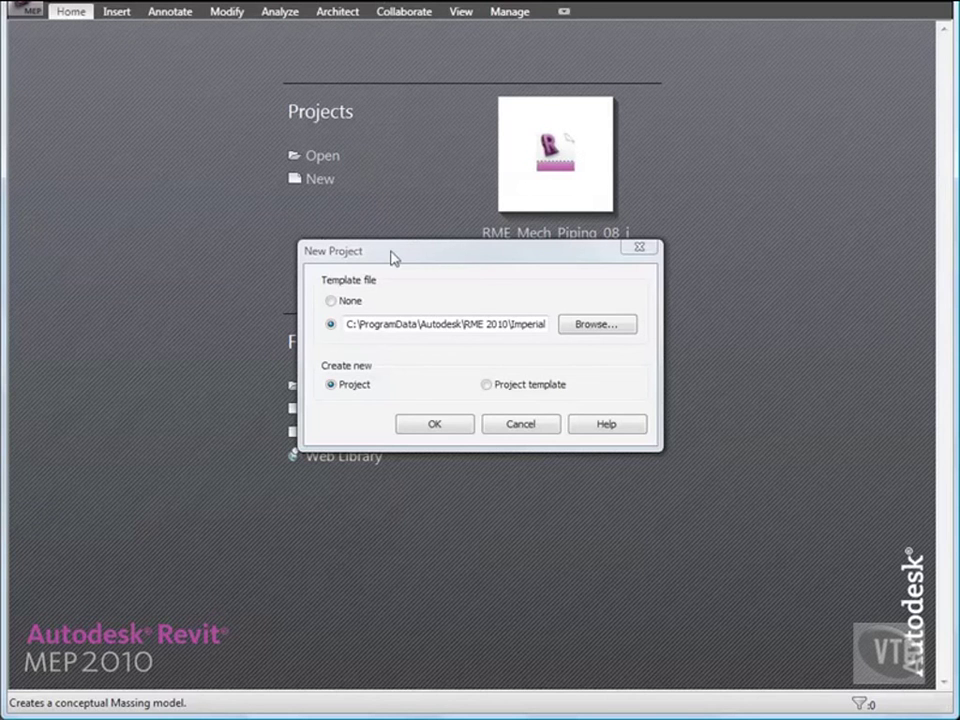
pyautogui.click(585, 325)
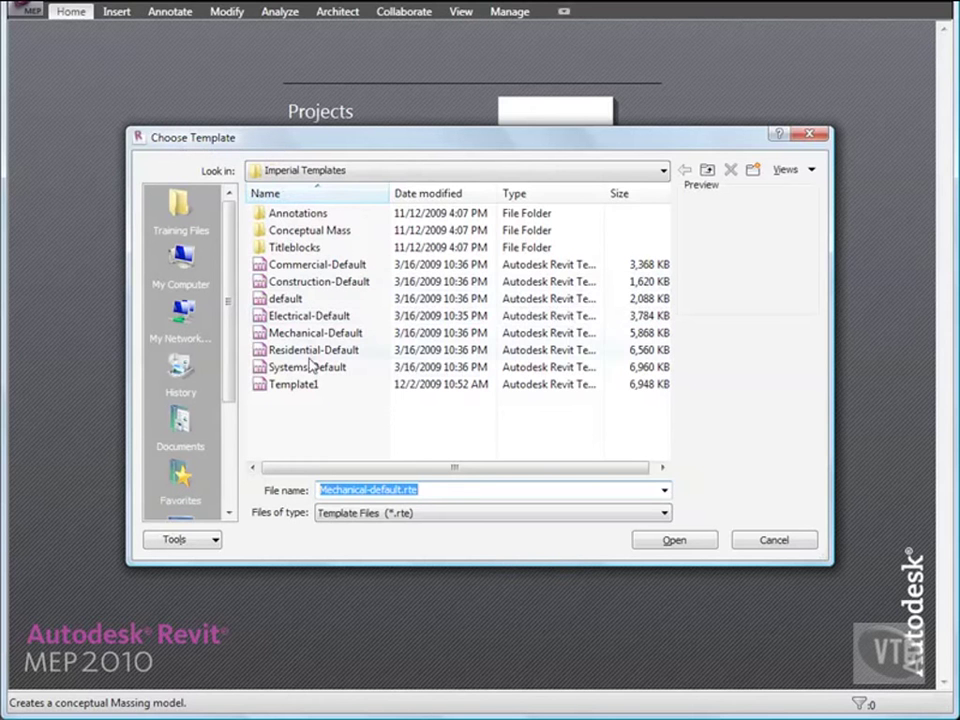
pyautogui.click(278, 388)
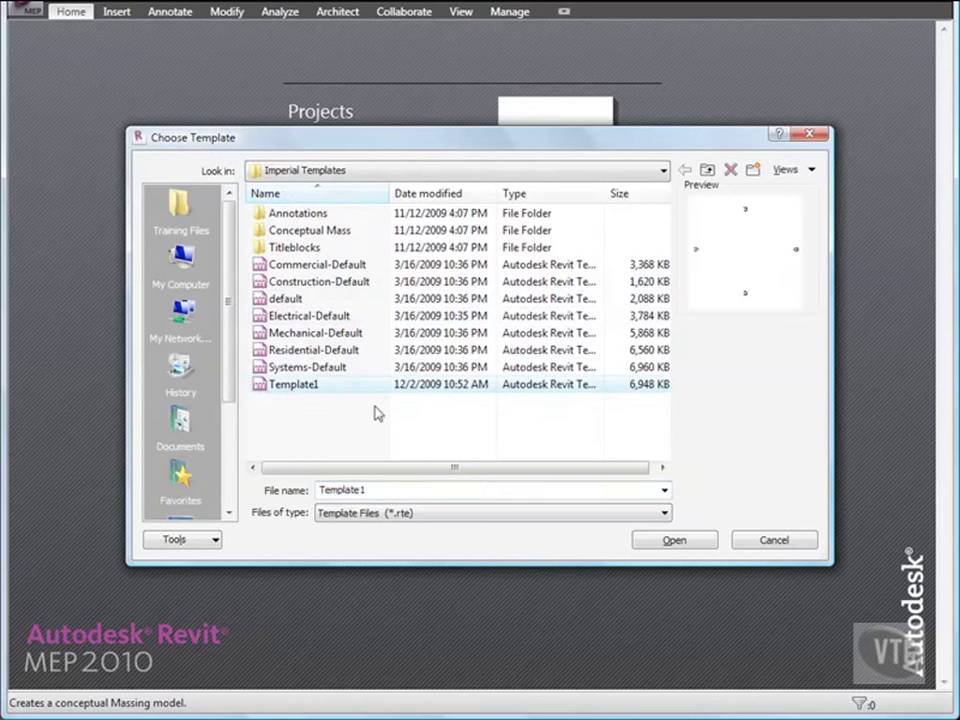
pyautogui.click(674, 540)
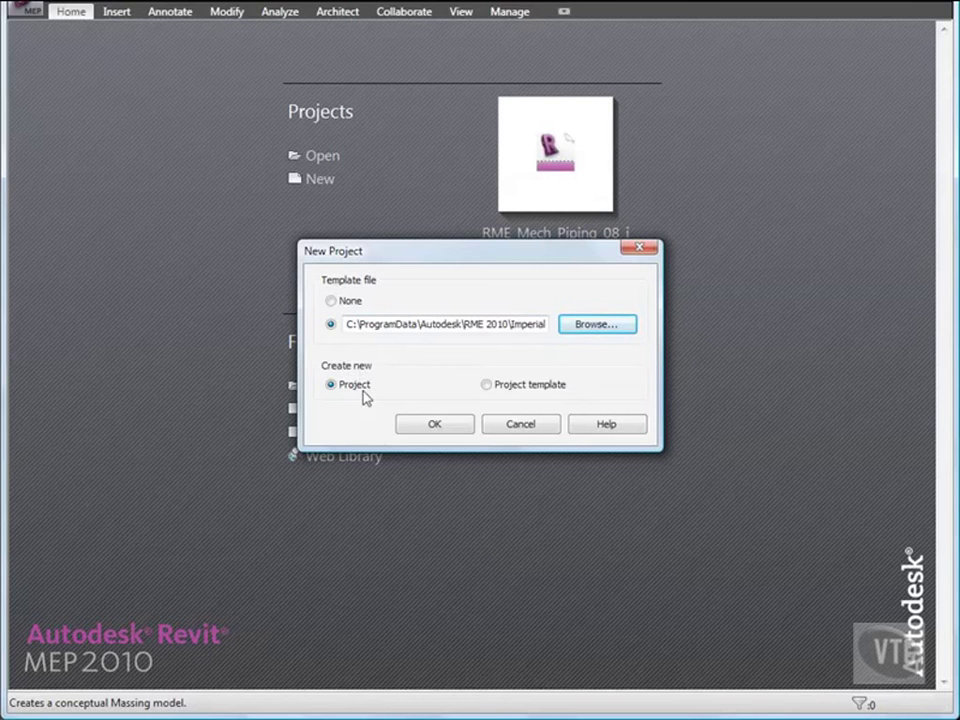
pyautogui.click(435, 425)
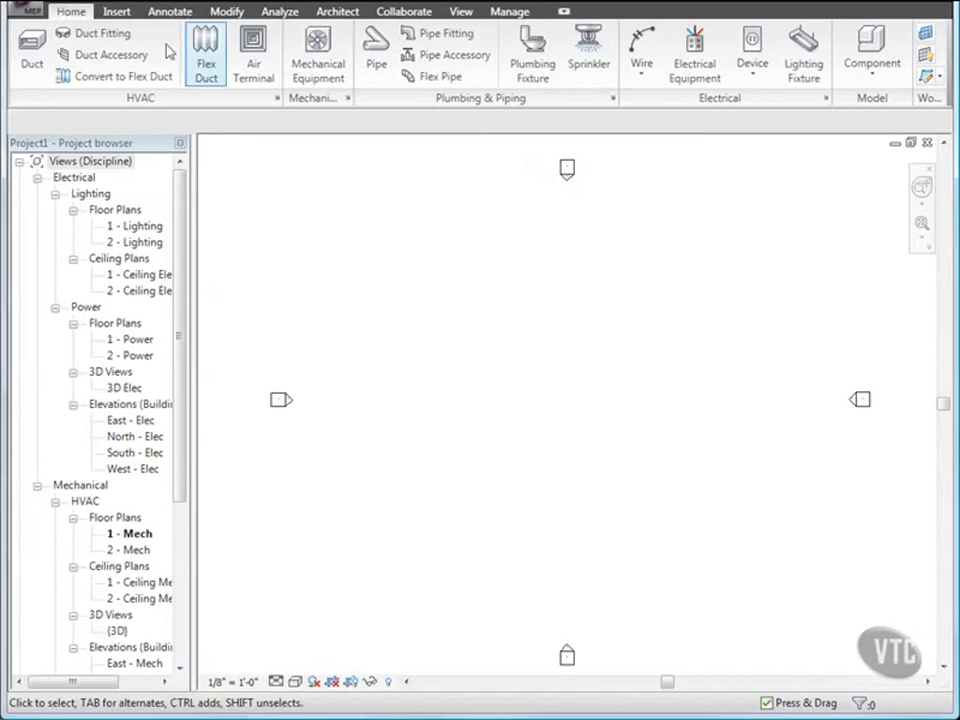
pyautogui.click(118, 12)
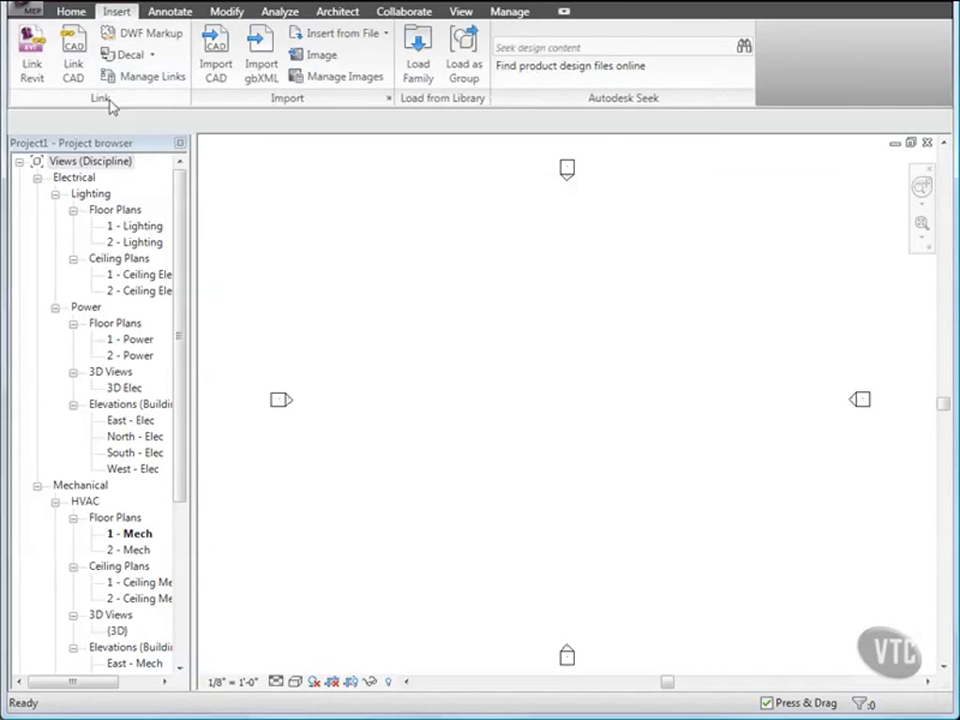
# - Link Arch Link Model from Training Files > Imperial > Arch_Struct Link Files, Auto - Origin to Origin
pyautogui.click(38, 62)
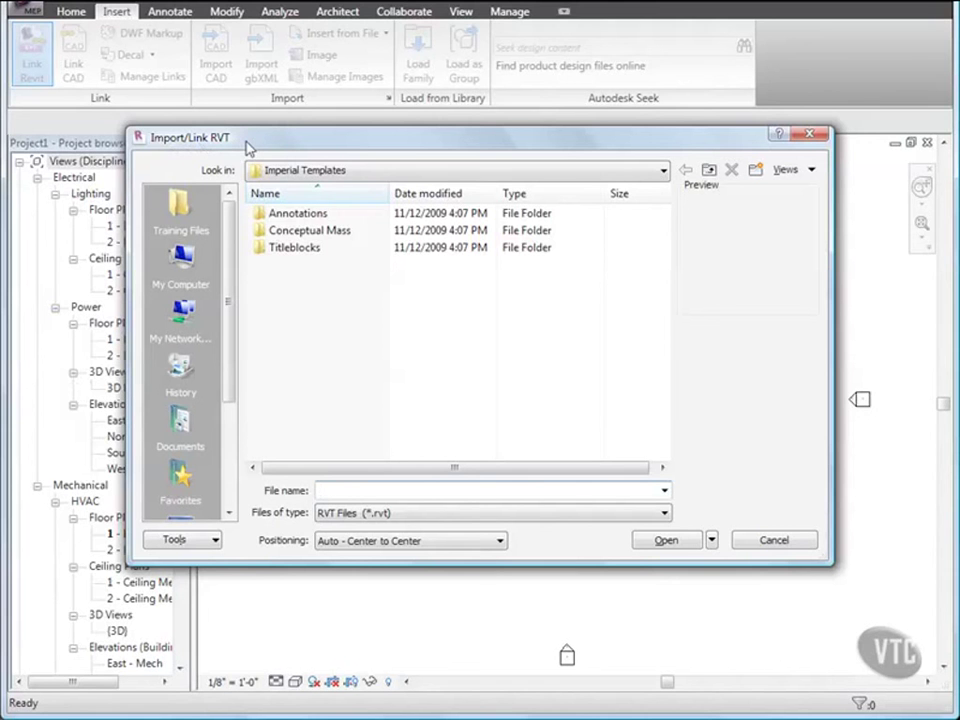
pyautogui.click(182, 207)
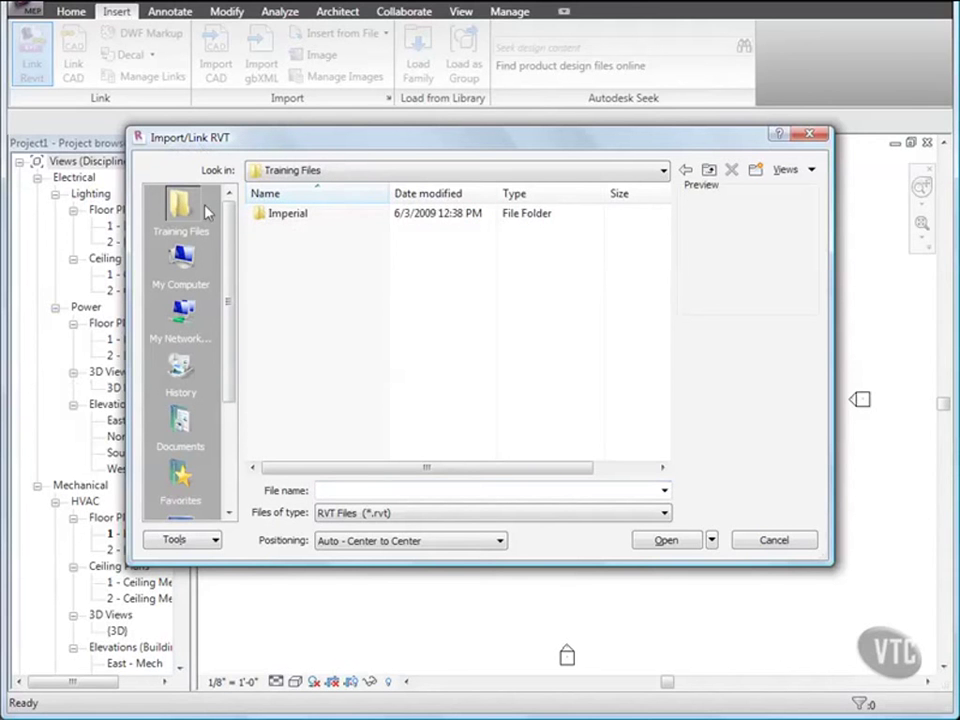
pyautogui.doubleClick(272, 216)
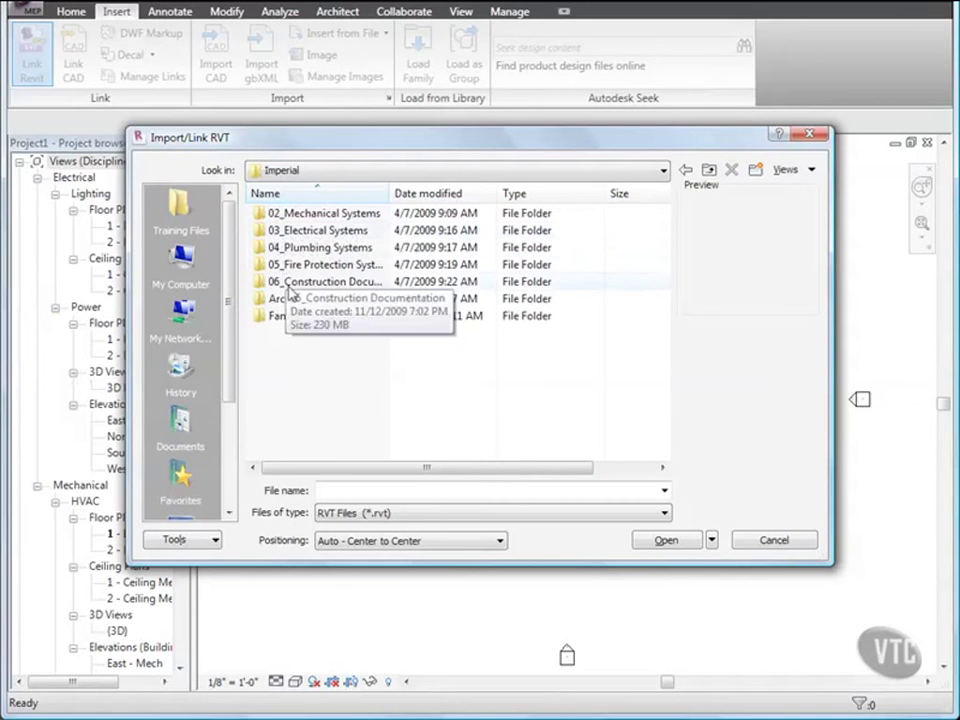
pyautogui.doubleClick(300, 300)
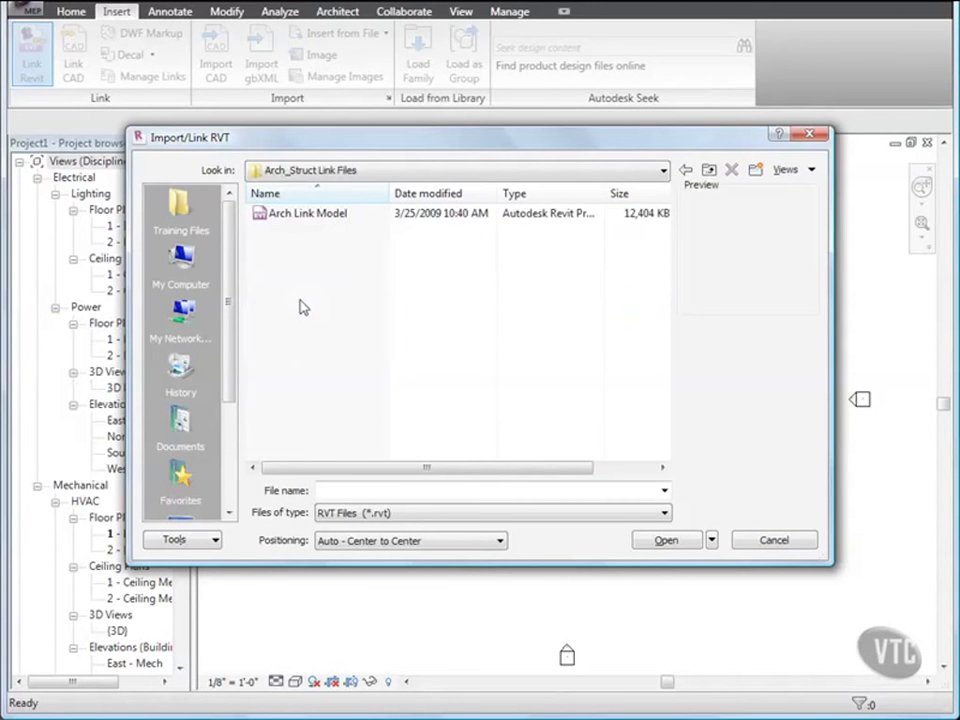
pyautogui.click(259, 219)
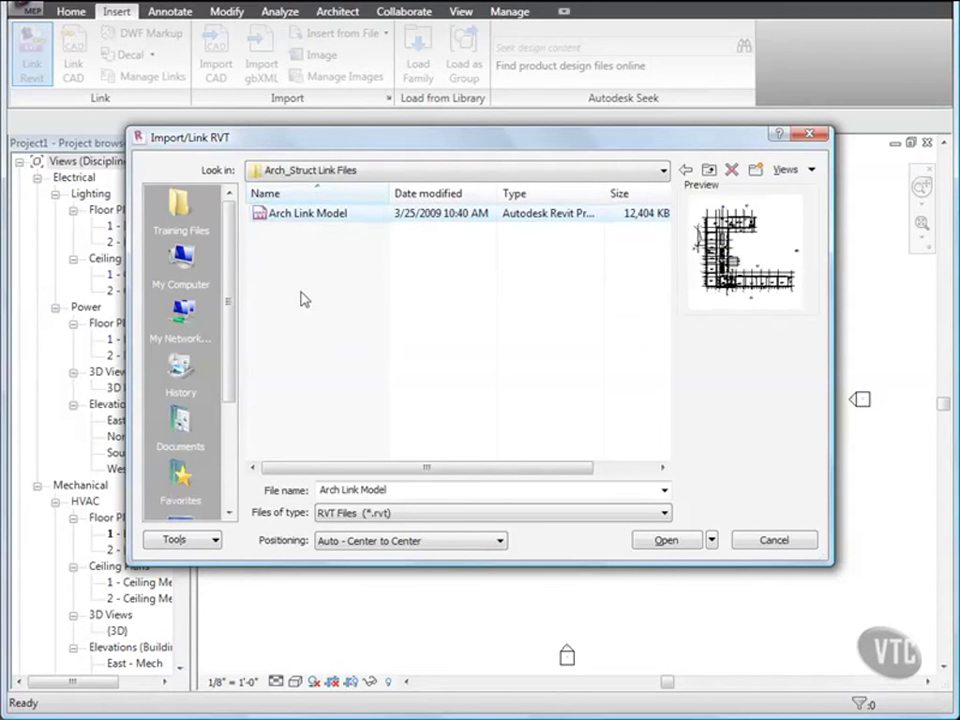
pyautogui.click(413, 550)
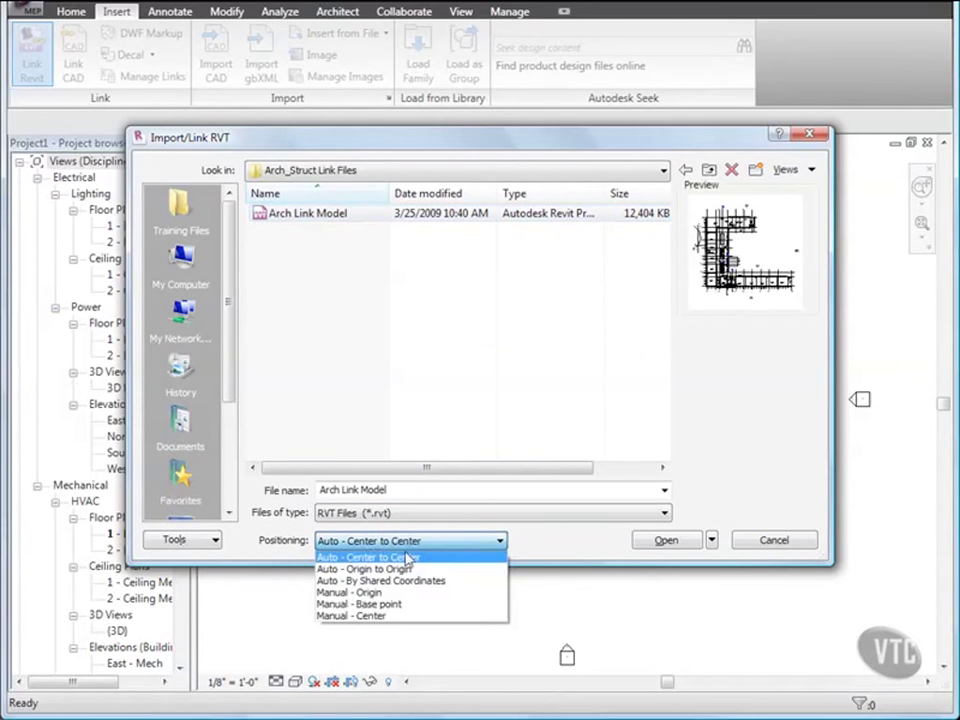
pyautogui.click(403, 566)
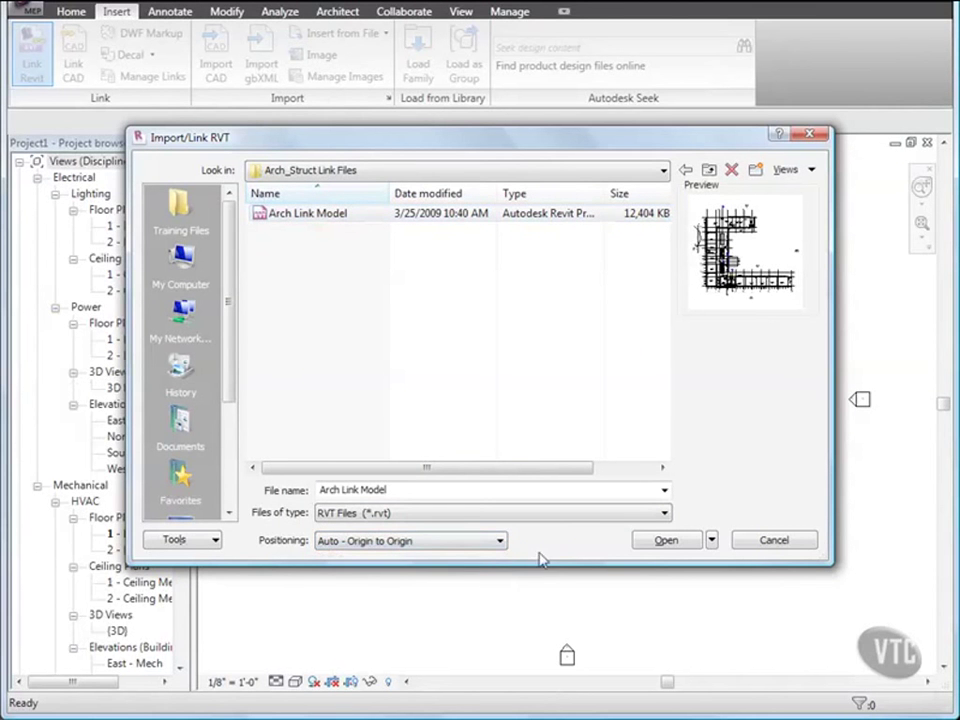
pyautogui.click(660, 542)
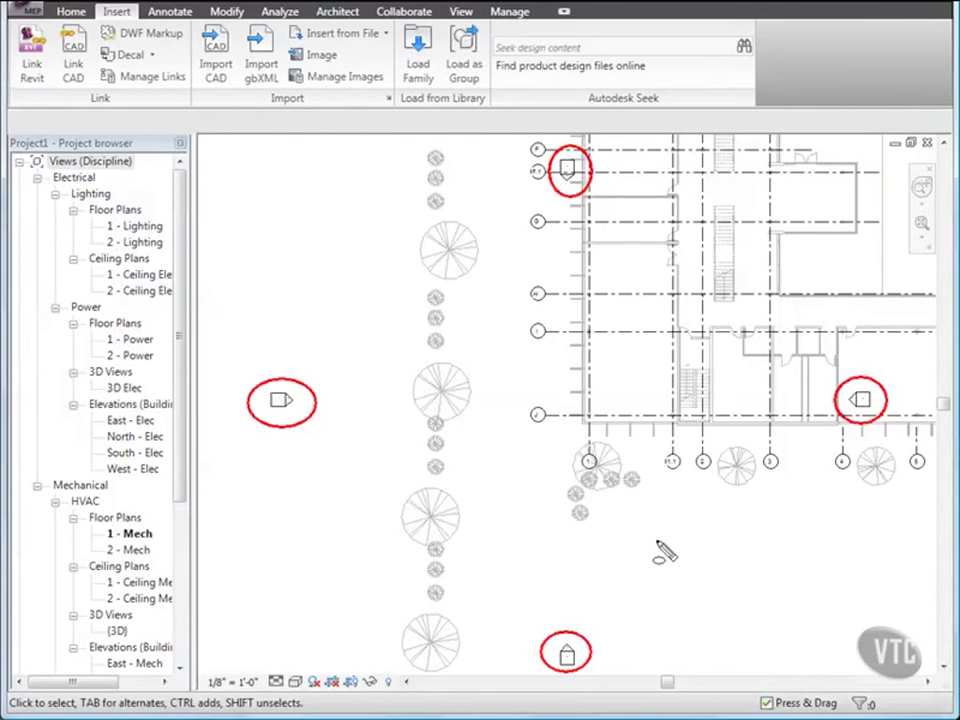
# - Zoom out on the 1 - Mech plan and select the linked Arch Link Model
pyautogui.scroll(-3, 663, 551)
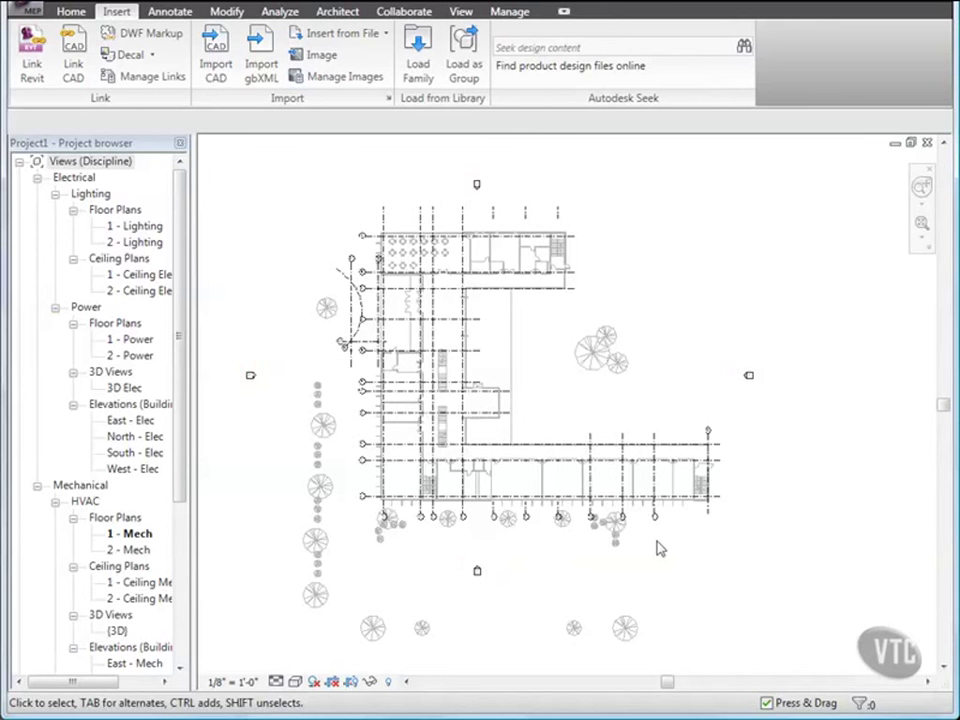
pyautogui.click(521, 457)
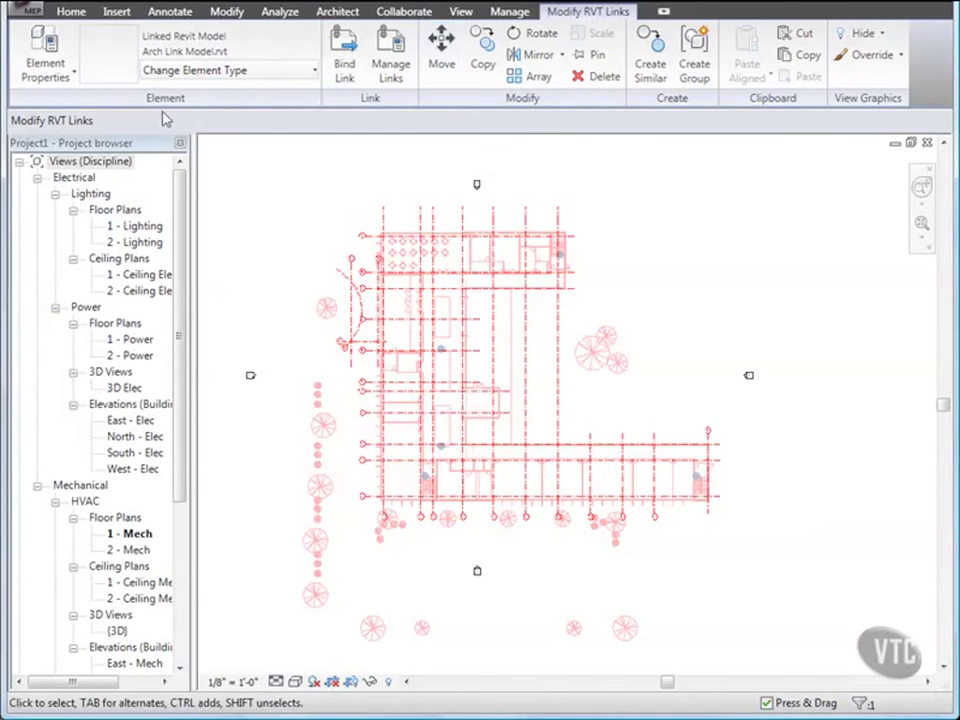
# - Turn on Room Bounding in the Arch Link Model.rvt type properties, then deselect the link
pyautogui.click(73, 80)
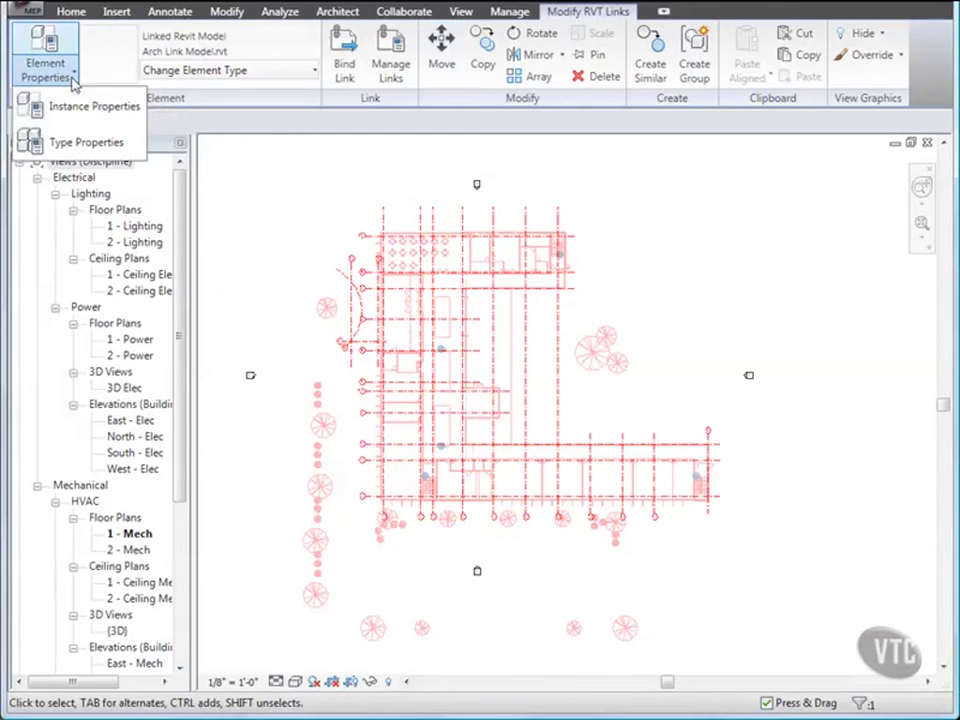
pyautogui.click(87, 143)
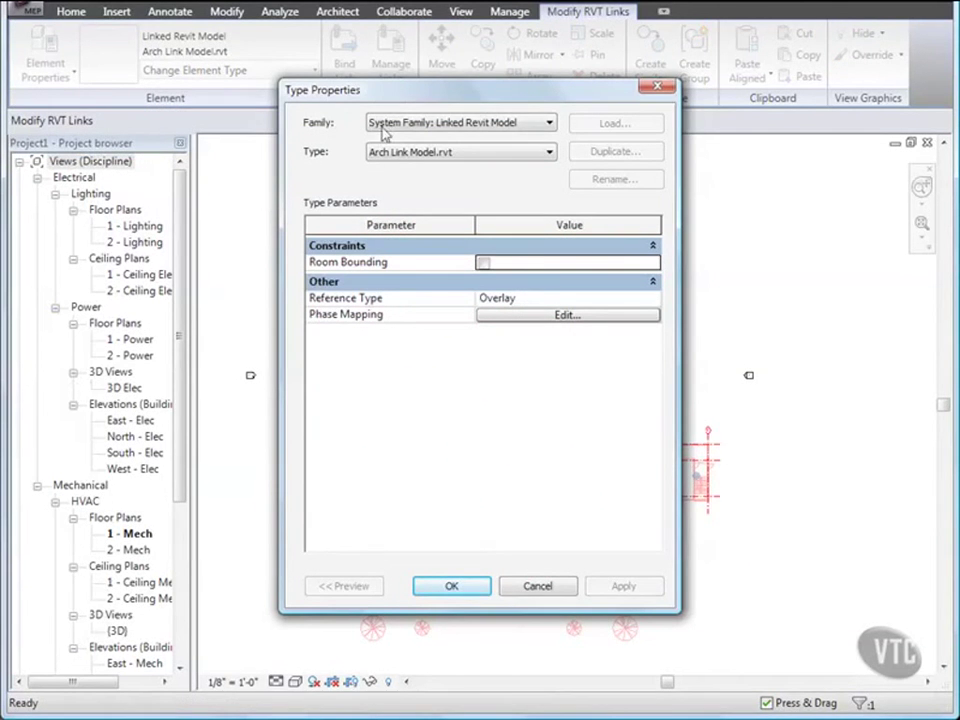
pyautogui.click(483, 263)
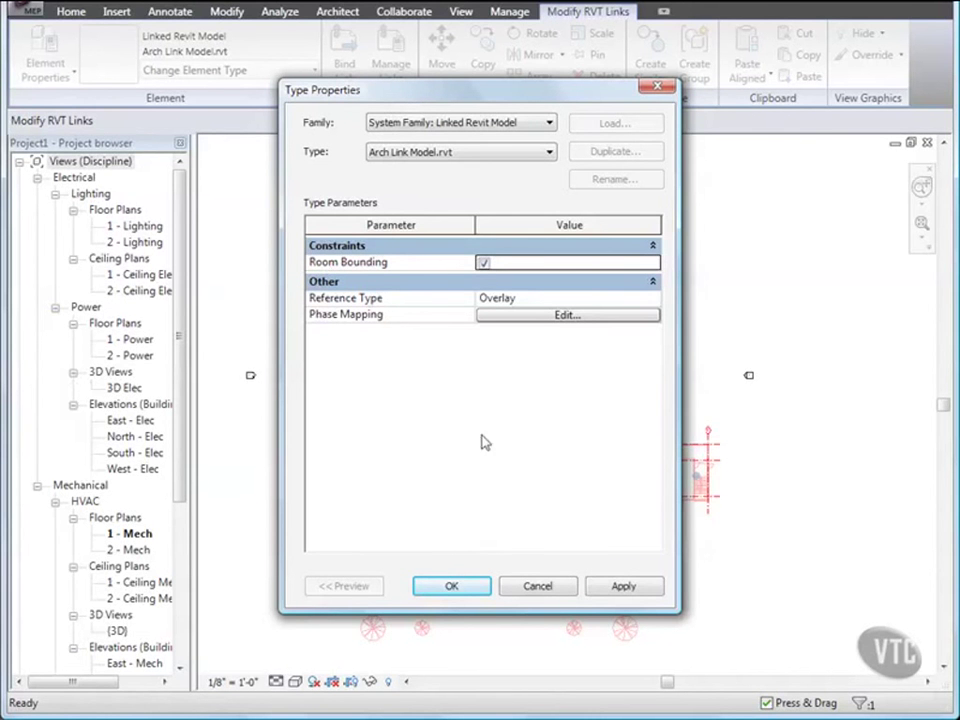
pyautogui.click(450, 586)
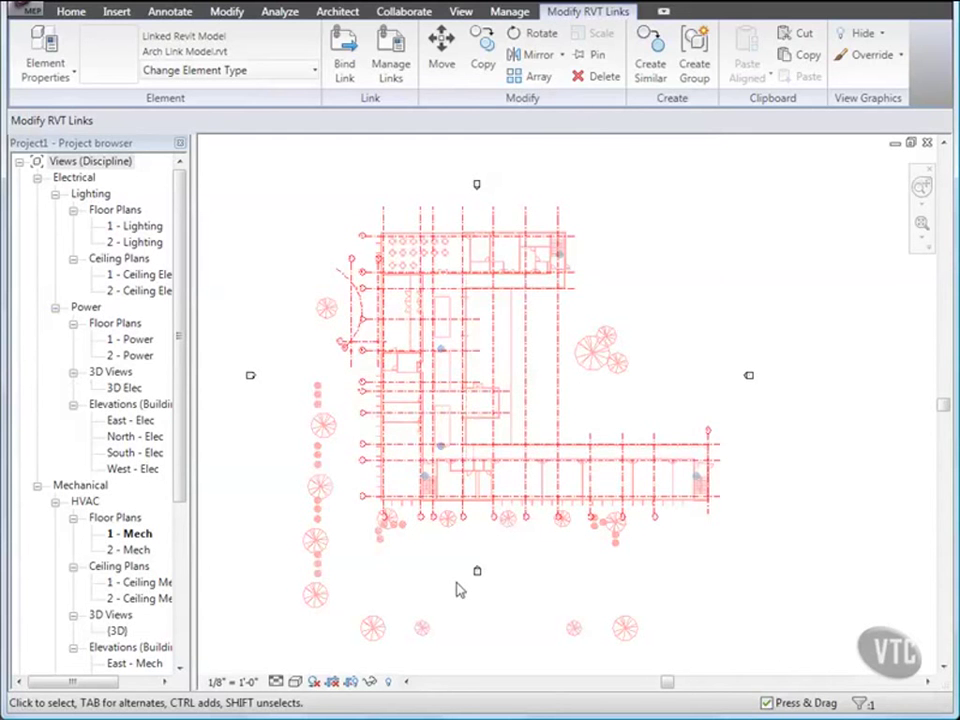
pyautogui.click(458, 590)
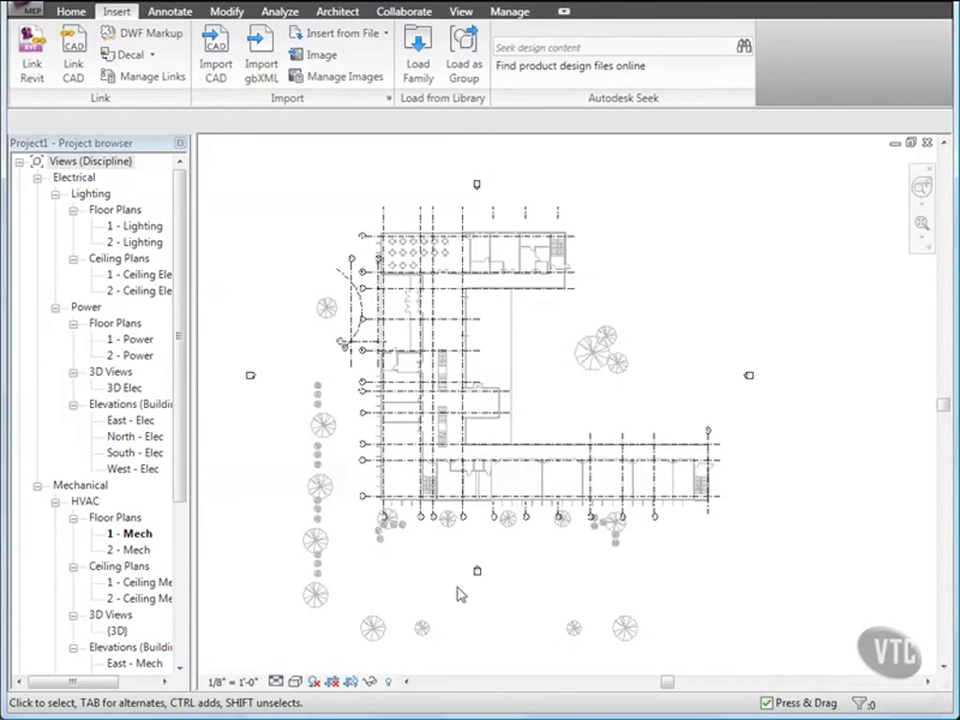
# - Open the North - Mech elevation and zoom and pan to the level heads
pyautogui.moveTo(185, 251); pyautogui.dragTo(184, 349)
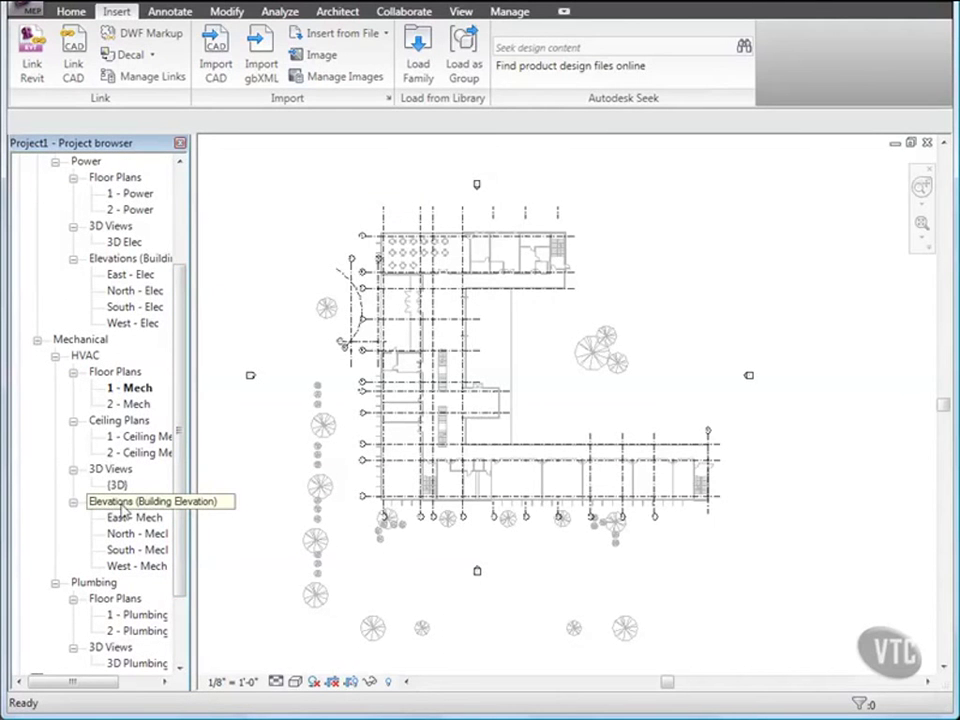
pyautogui.click(128, 540)
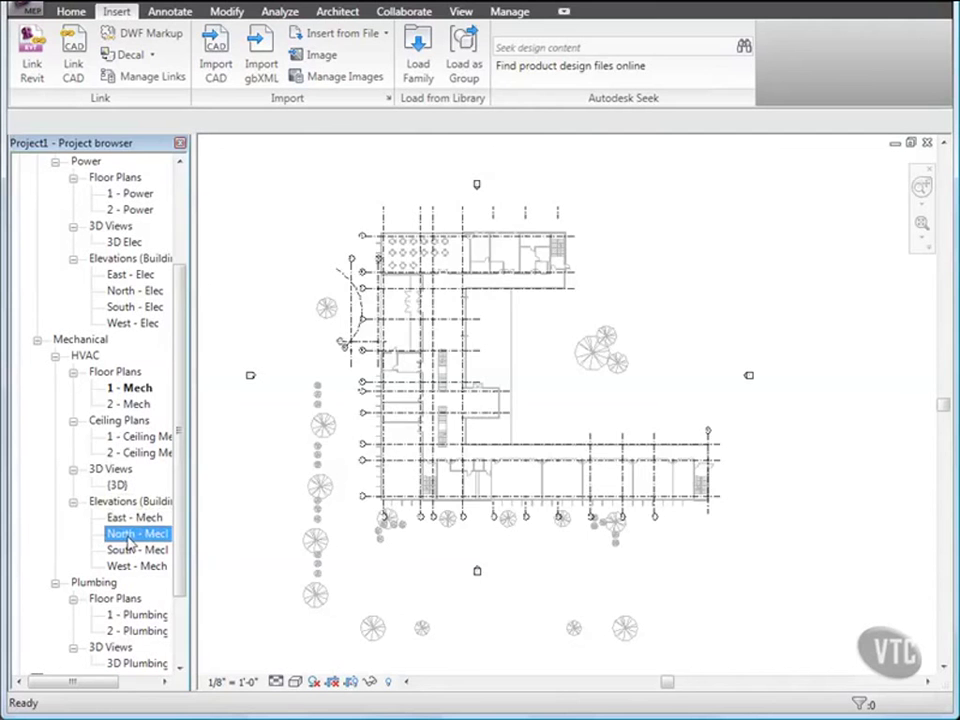
pyautogui.doubleClick(128, 537)
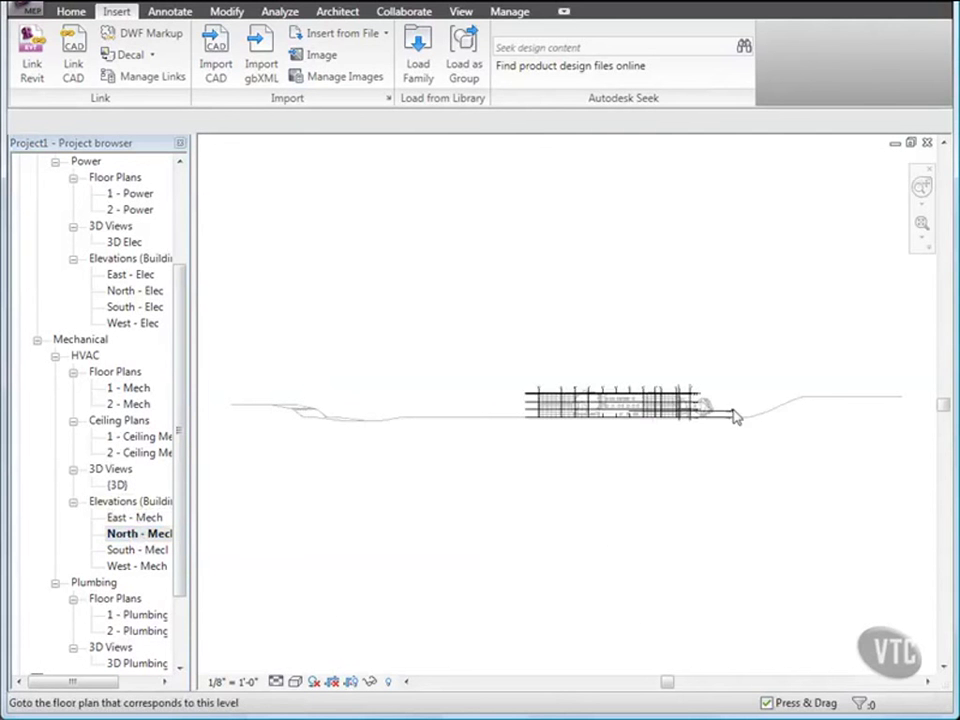
pyautogui.scroll(4, 628, 349)
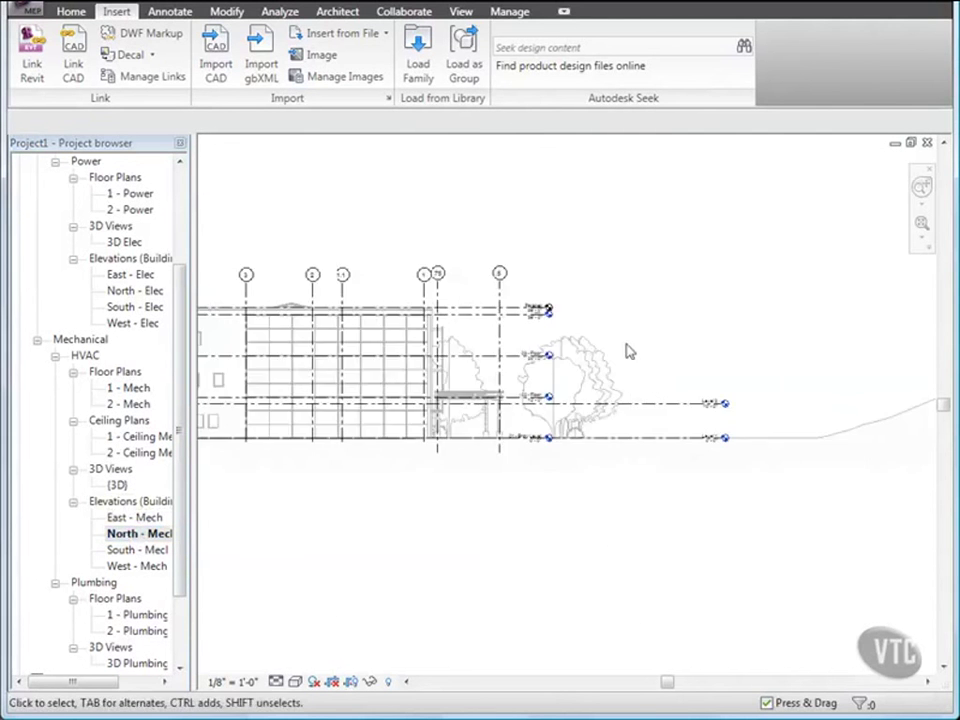
pyautogui.moveTo(546, 336); pyautogui.dragTo(411, 373, button='middle')
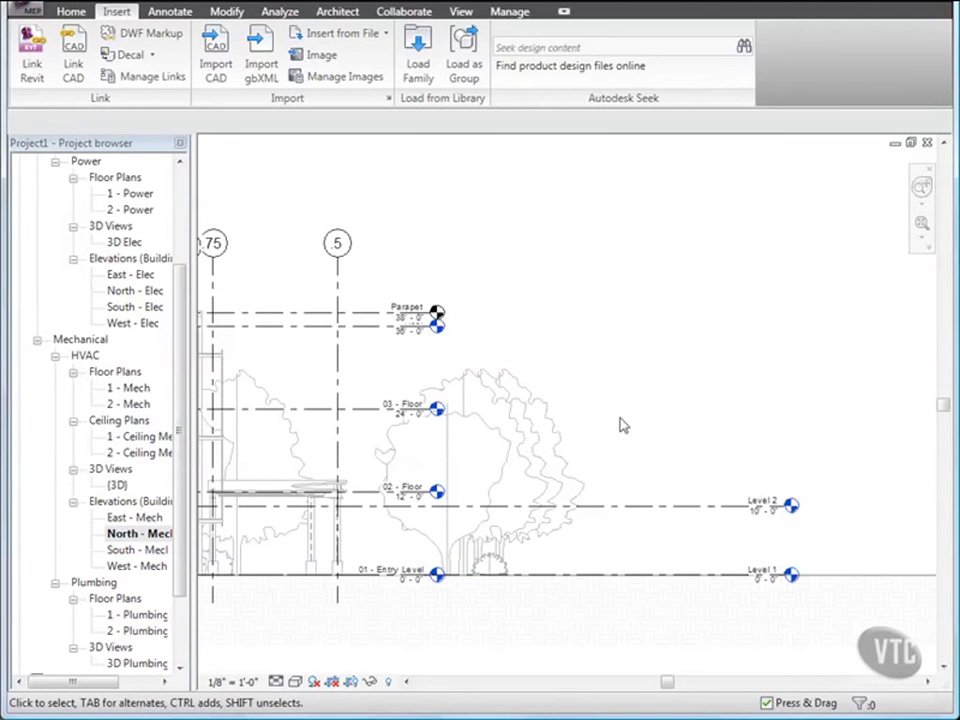
pyautogui.click(340, 12)
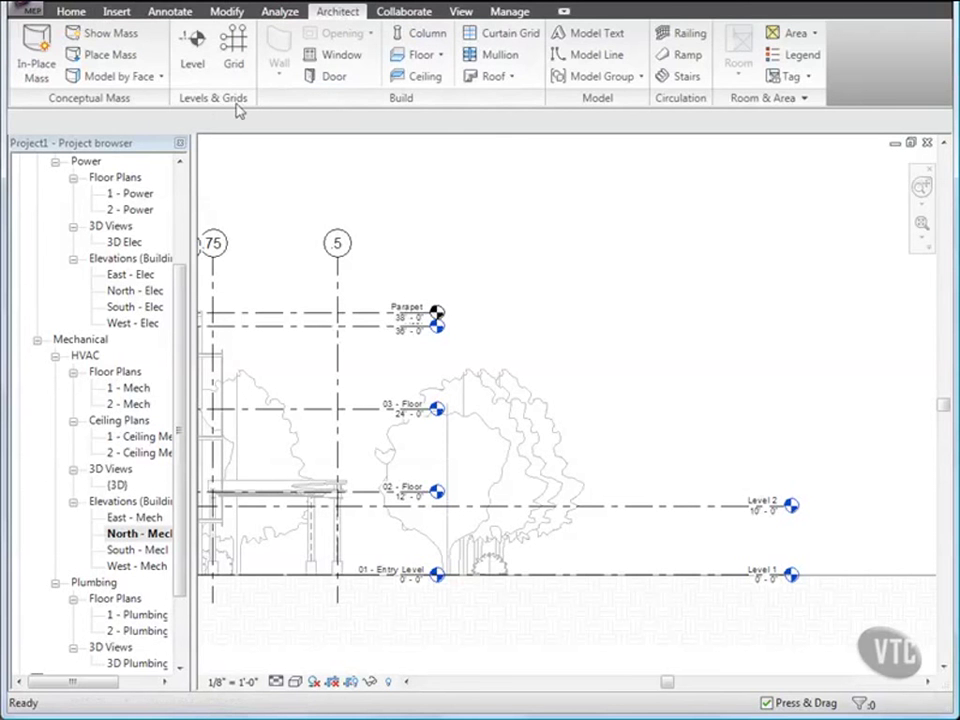
# - Start the Level tool so new levels get both Ceiling and Floor Plan views
pyautogui.click(190, 42)
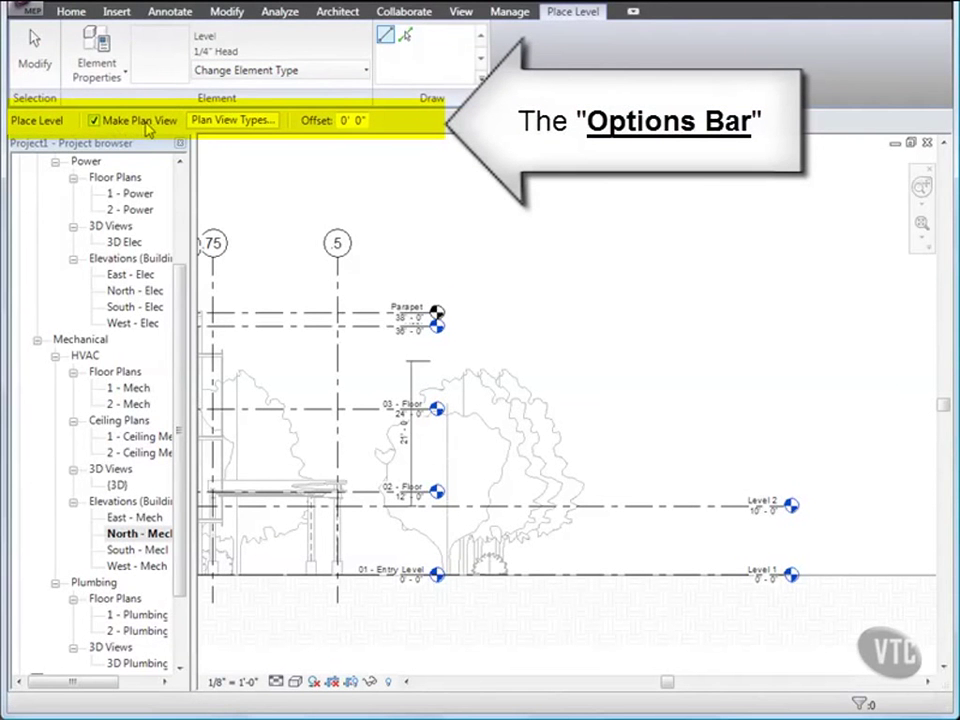
pyautogui.click(231, 121)
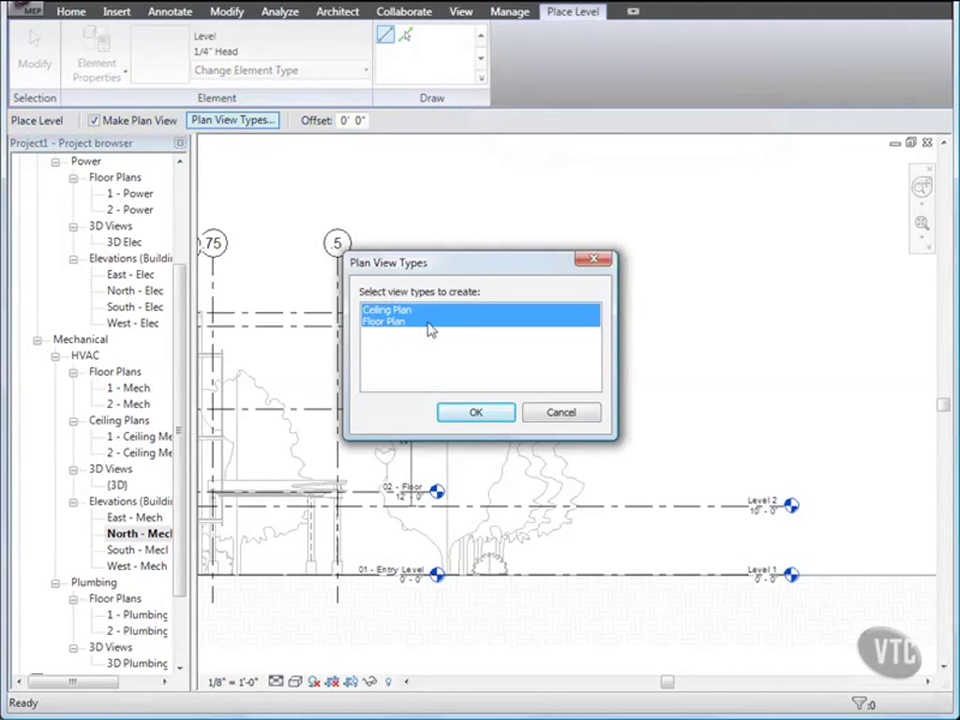
pyautogui.click(478, 414)
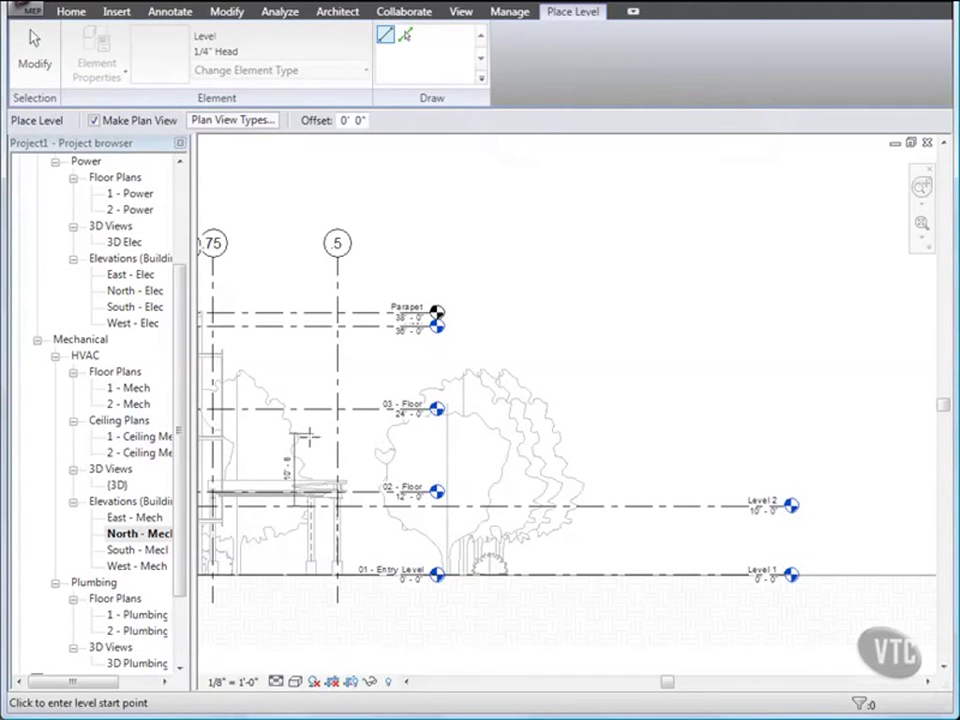
# - Draw level Mechanical 3 at 24'-0" and Mechanical 4 at 36'-0"
pyautogui.click(251, 408)
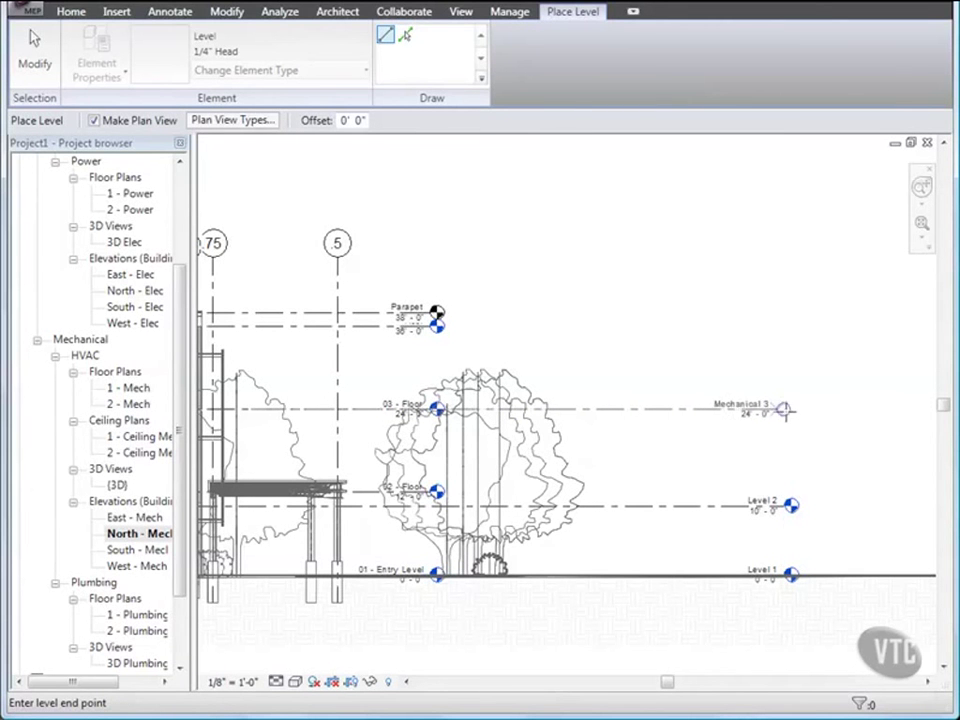
pyautogui.click(789, 409)
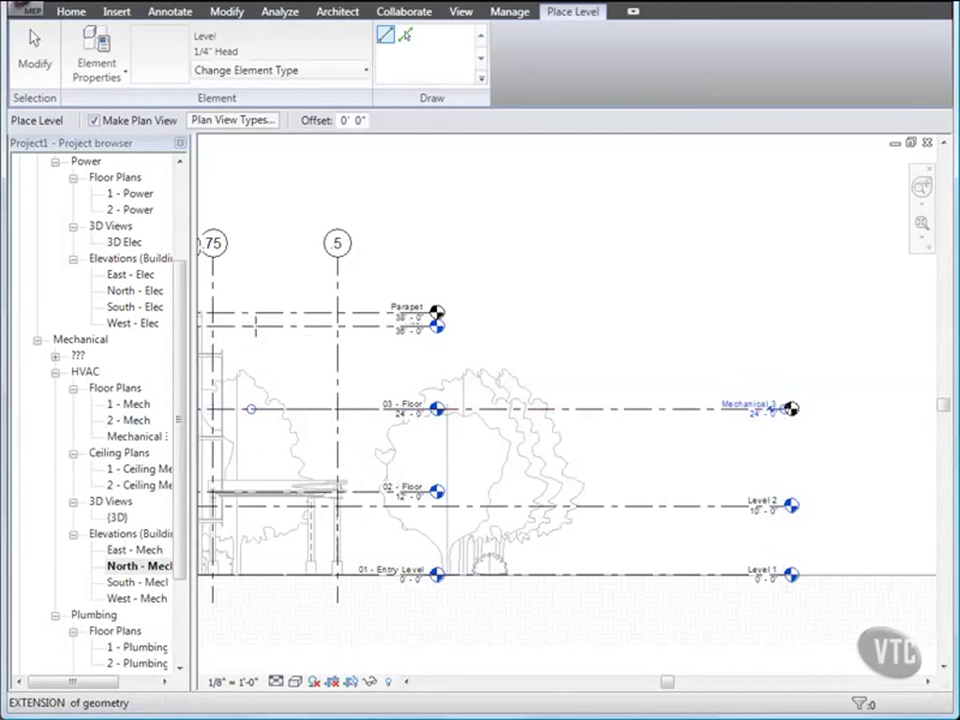
pyautogui.click(338, 326)
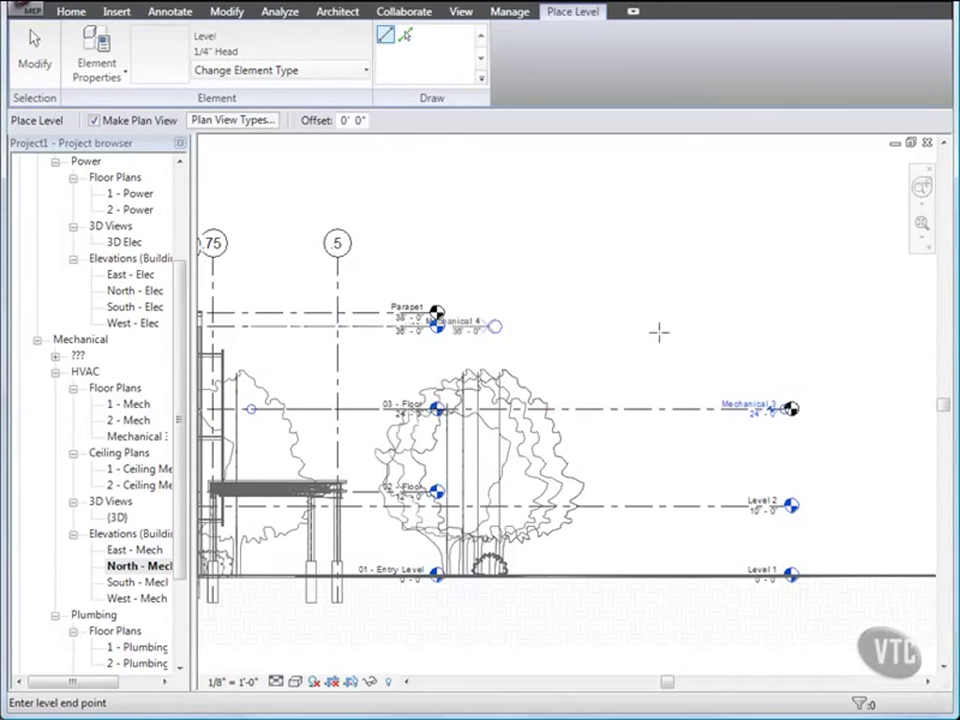
pyautogui.click(790, 326)
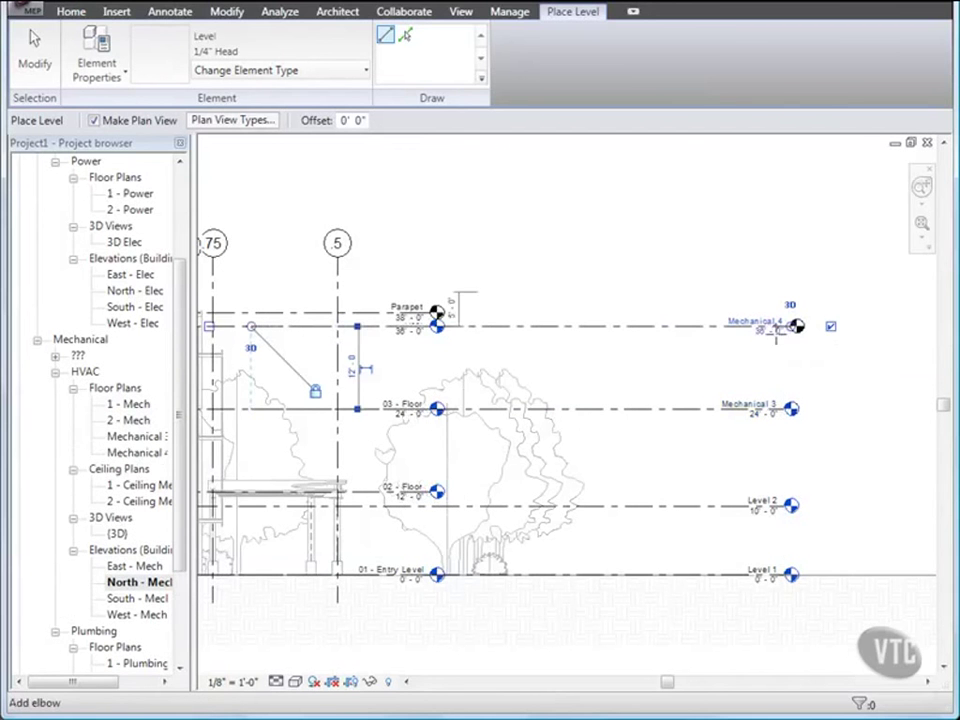
pyautogui.click(44, 68)
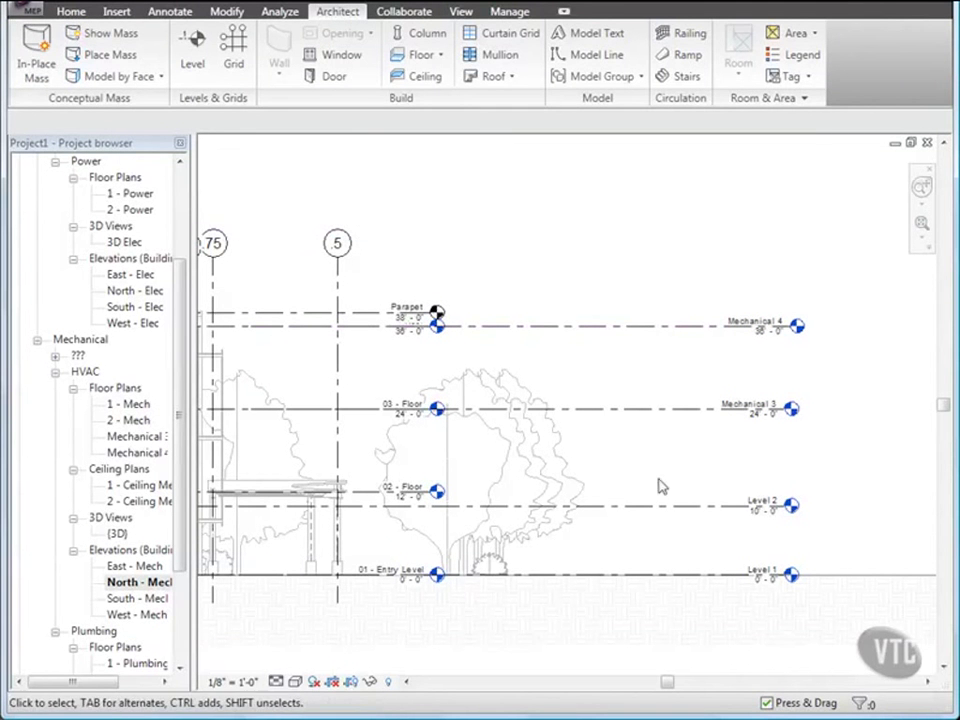
pyautogui.click(716, 510)
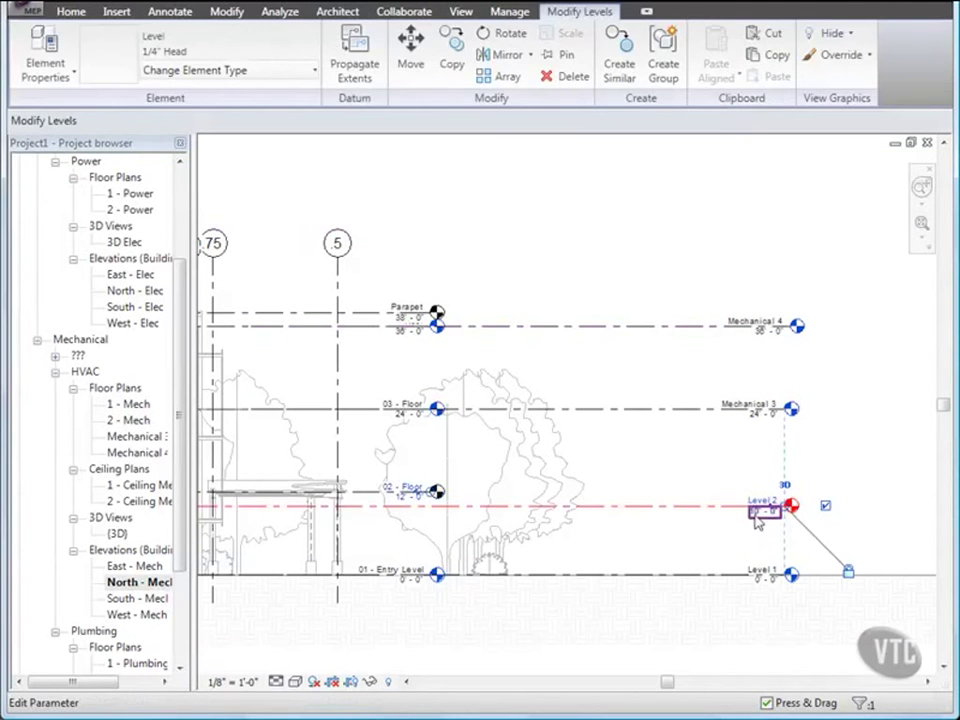
# - Change Level 2's elevation to 12'-0" to match the linked 02 - Floor
pyautogui.click(760, 513)
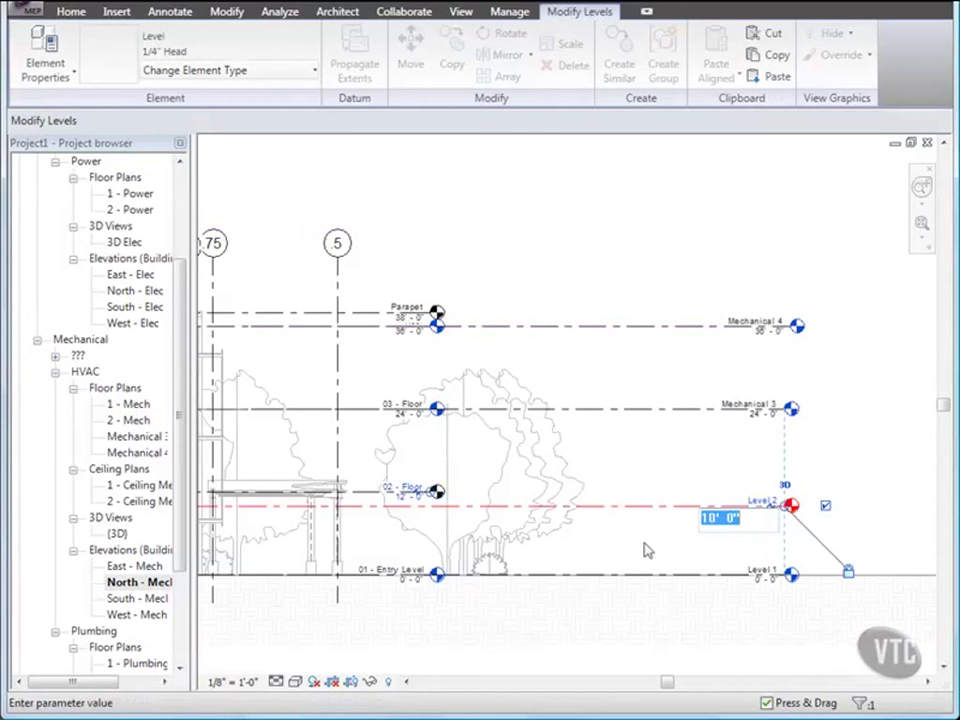
pyautogui.write('12')
pyautogui.press('Return')
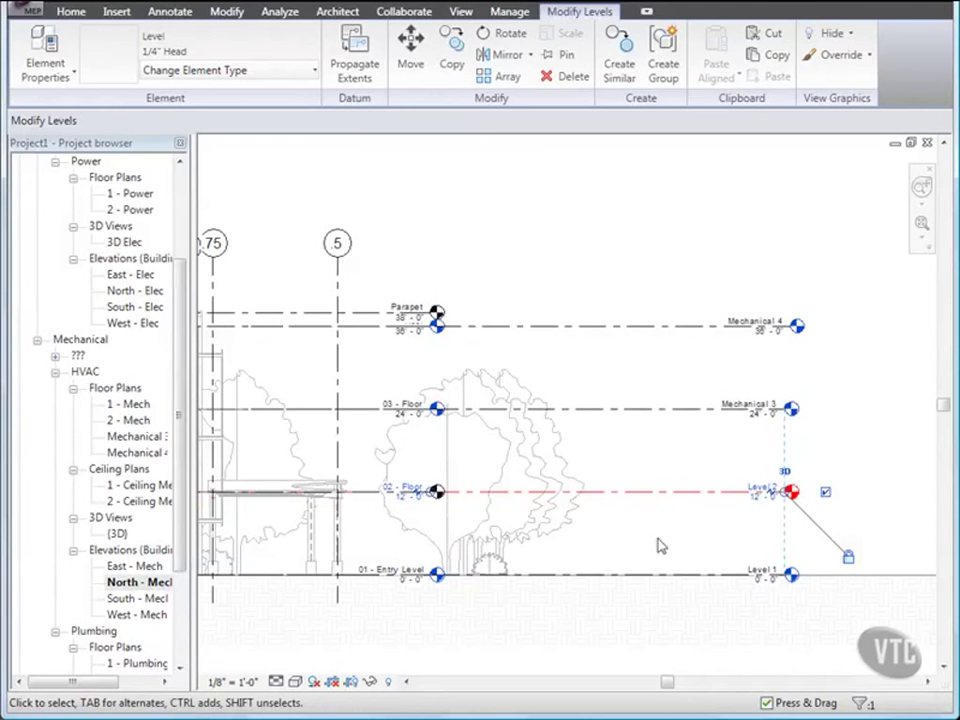
pyautogui.click(678, 541)
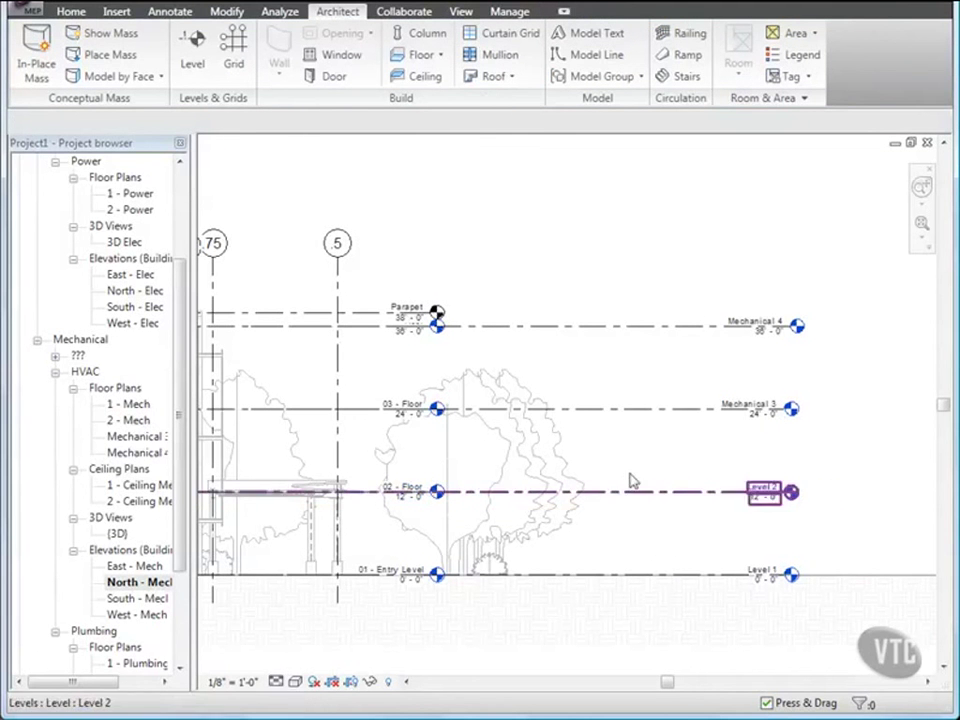
# - Select the linked architectural model for Copy/Monitor and start Monitor
pyautogui.click(403, 14)
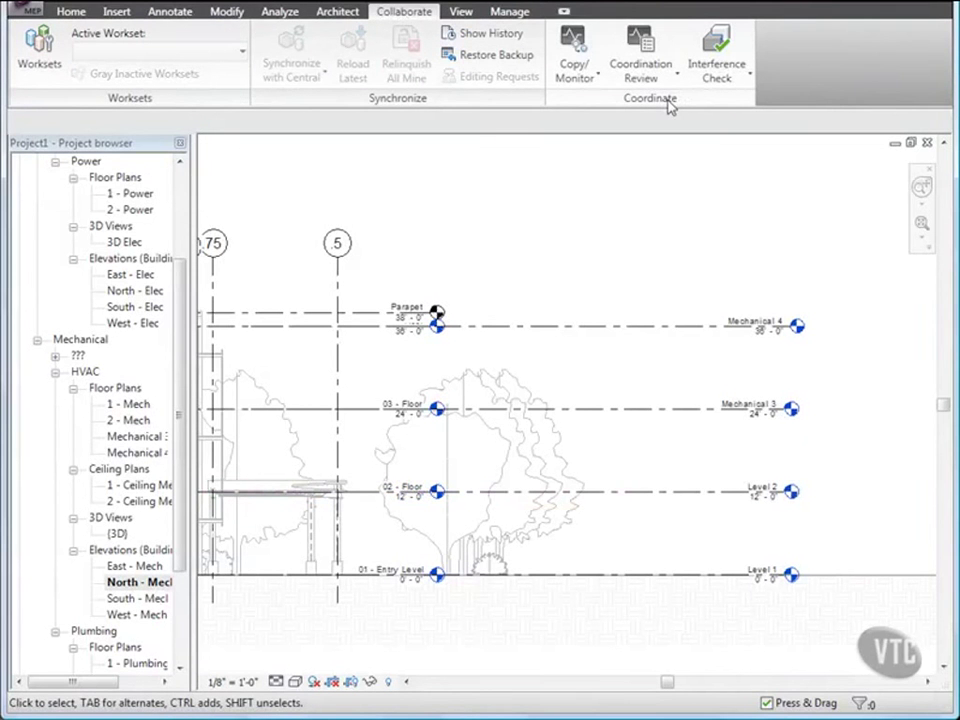
pyautogui.click(594, 82)
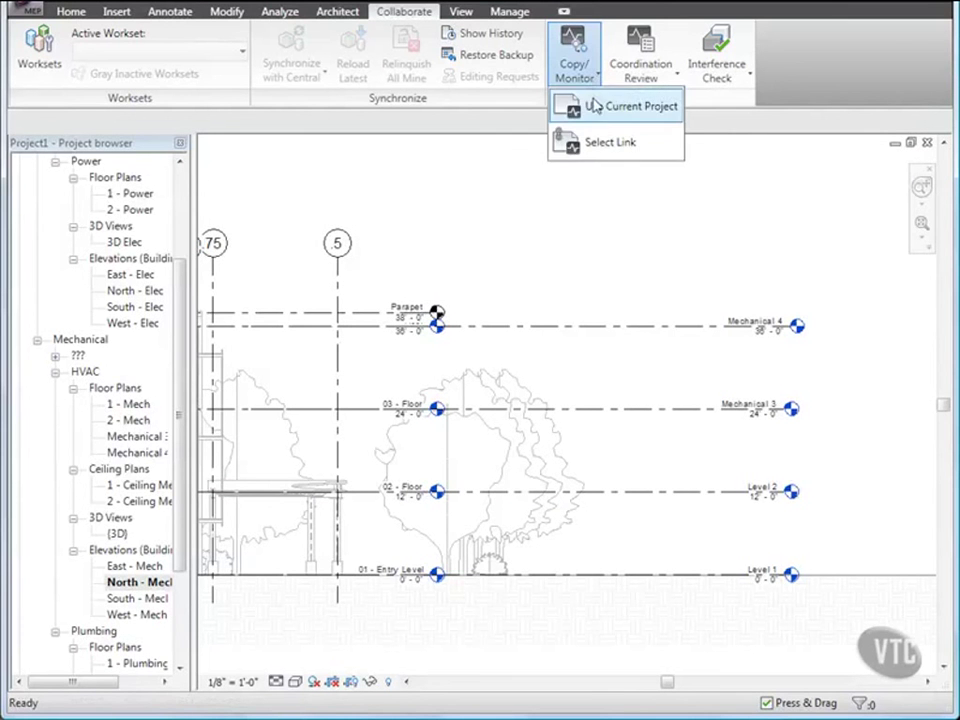
pyautogui.click(598, 143)
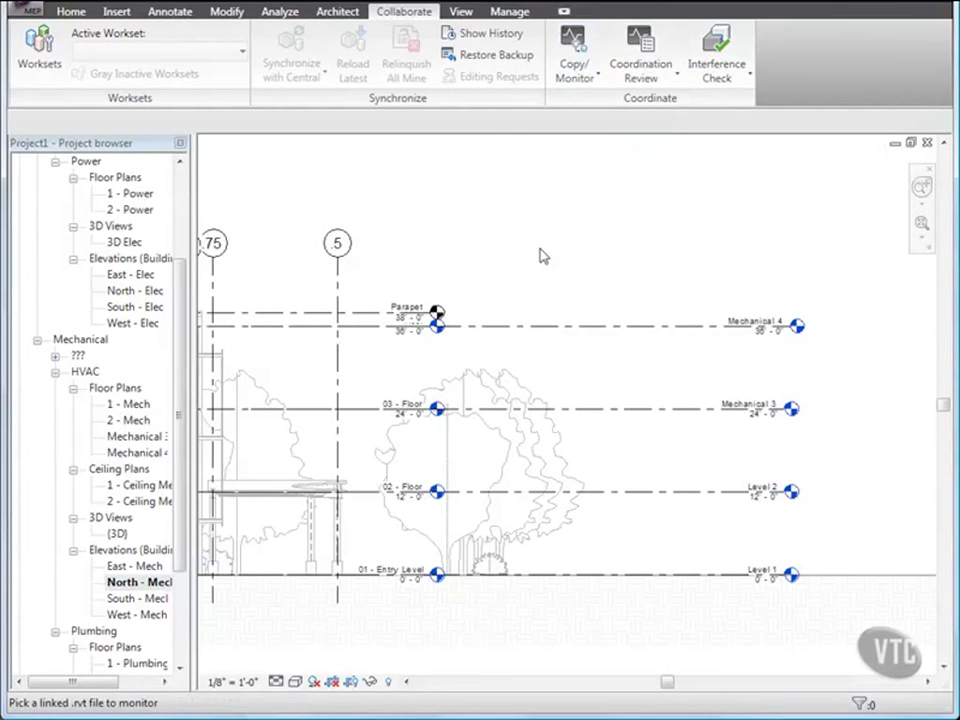
pyautogui.click(399, 344)
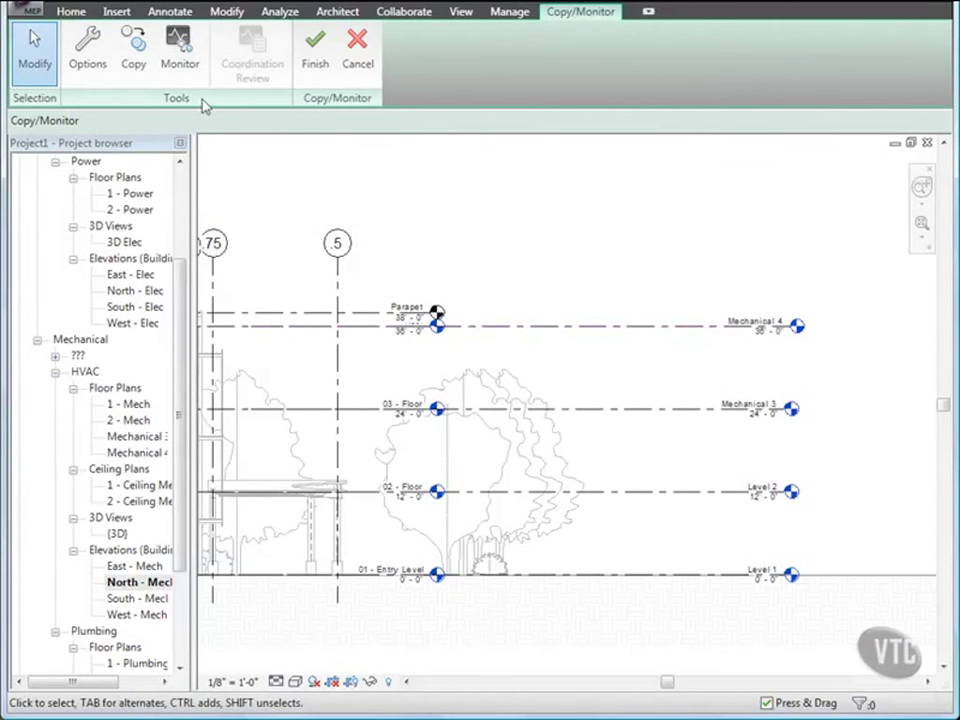
pyautogui.click(187, 62)
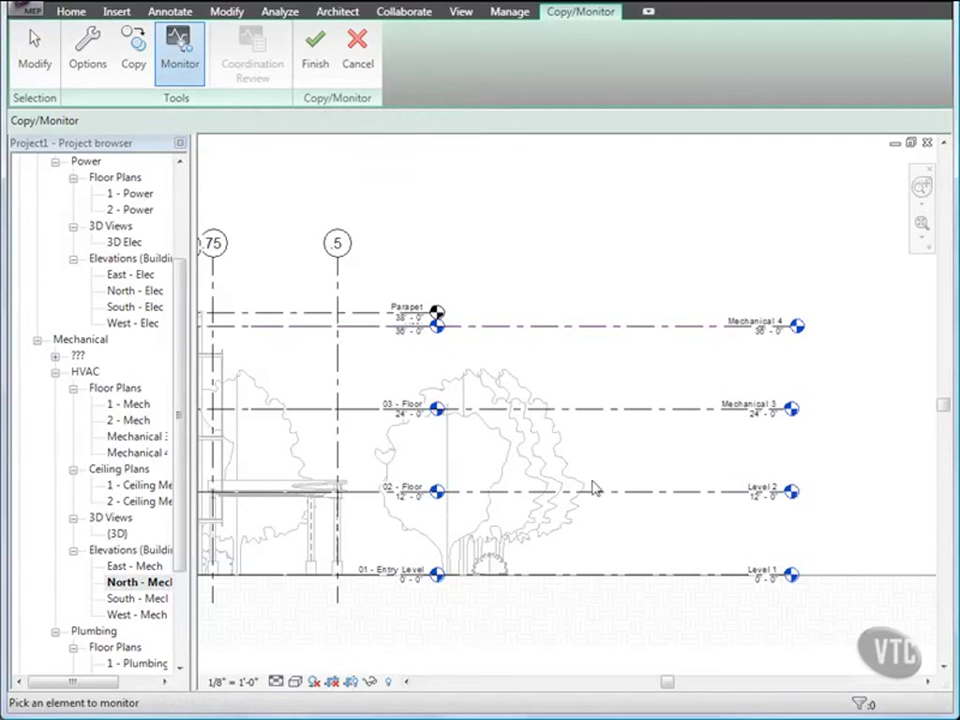
# - Pair Level 1, Level 2, Mechanical 3, Mechanical 4 with 01 - Entry Level, 02 - Floor, 03 - Floor, Parapet
pyautogui.click(770, 574)
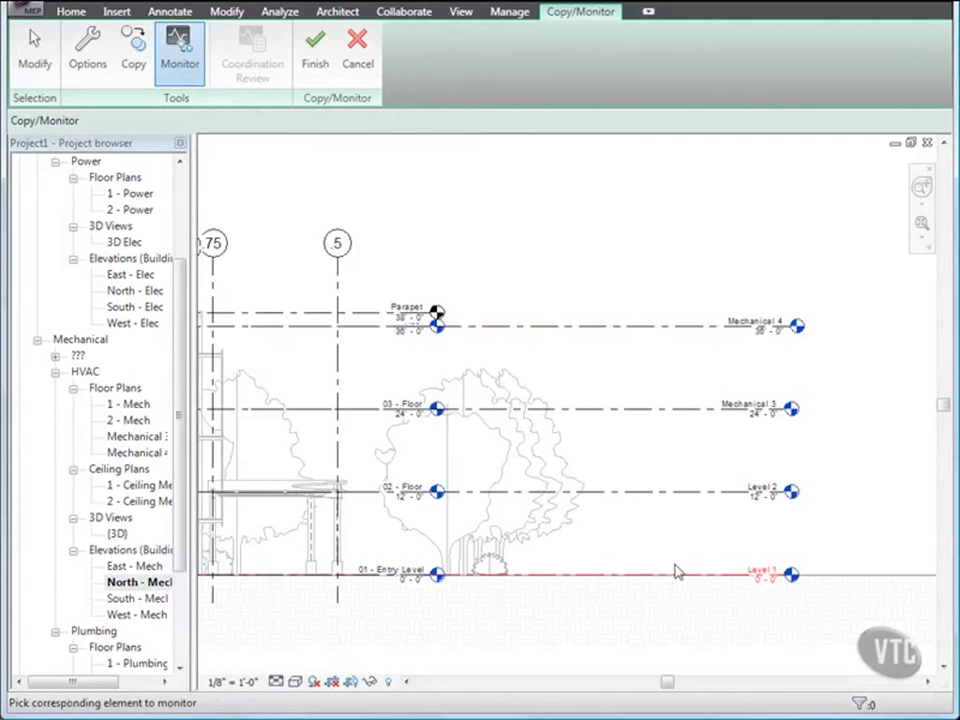
pyautogui.click(304, 574)
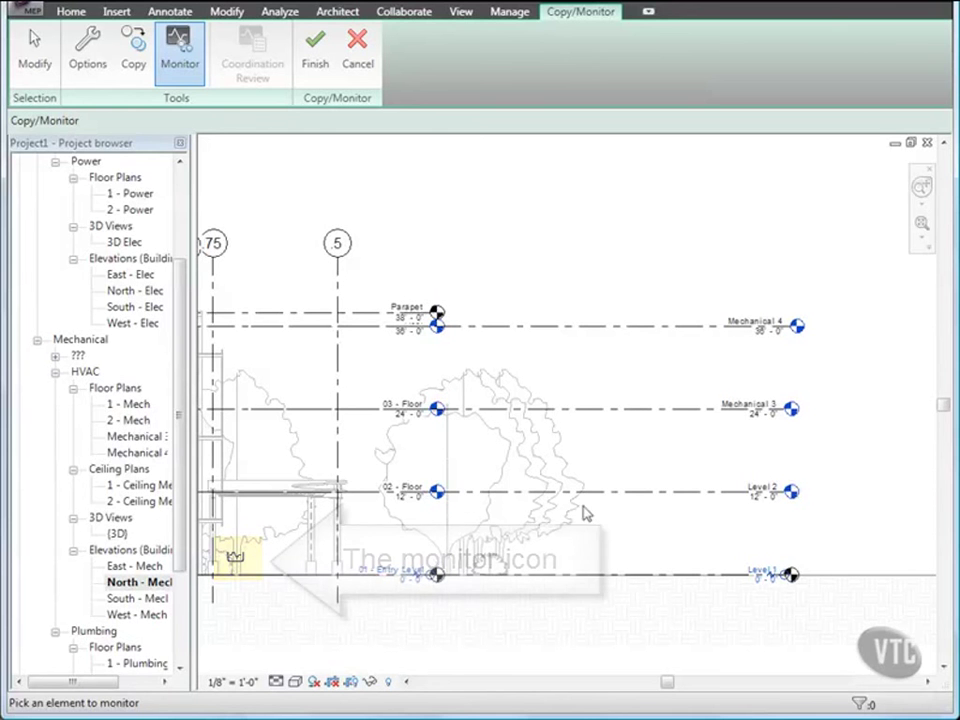
pyautogui.click(696, 501)
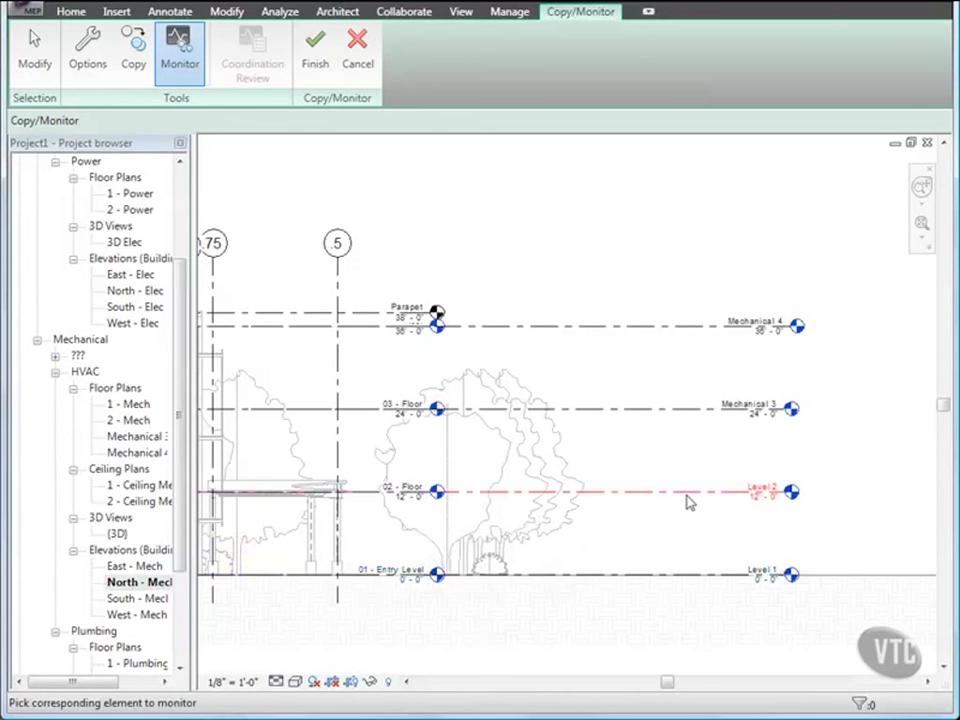
pyautogui.click(343, 506)
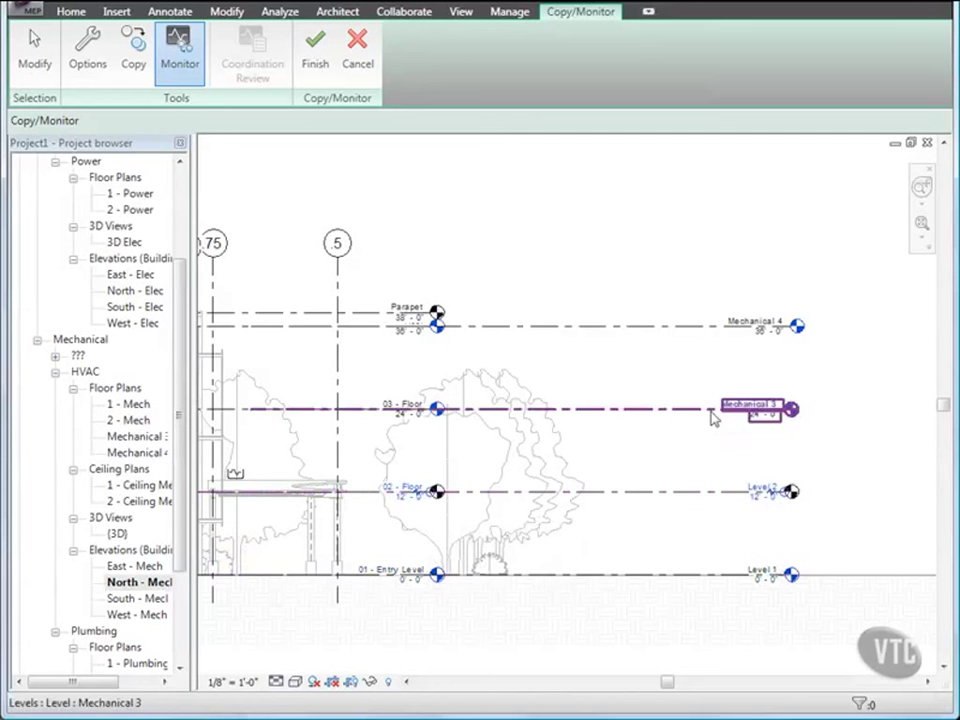
pyautogui.click(782, 408)
pyautogui.click(333, 418)
pyautogui.click(686, 328)
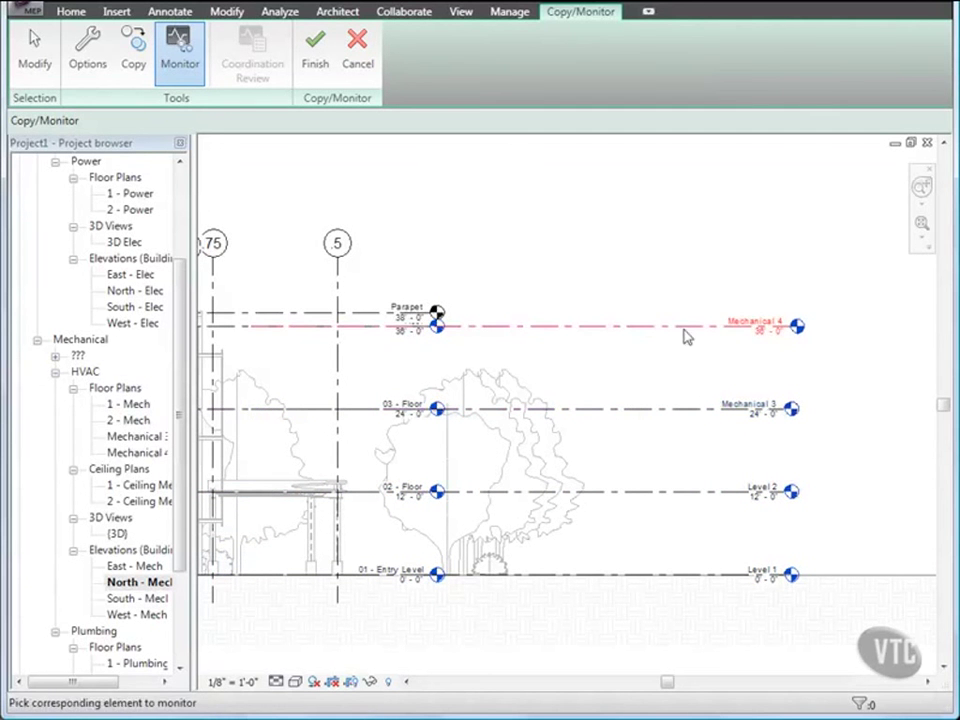
pyautogui.click(313, 329)
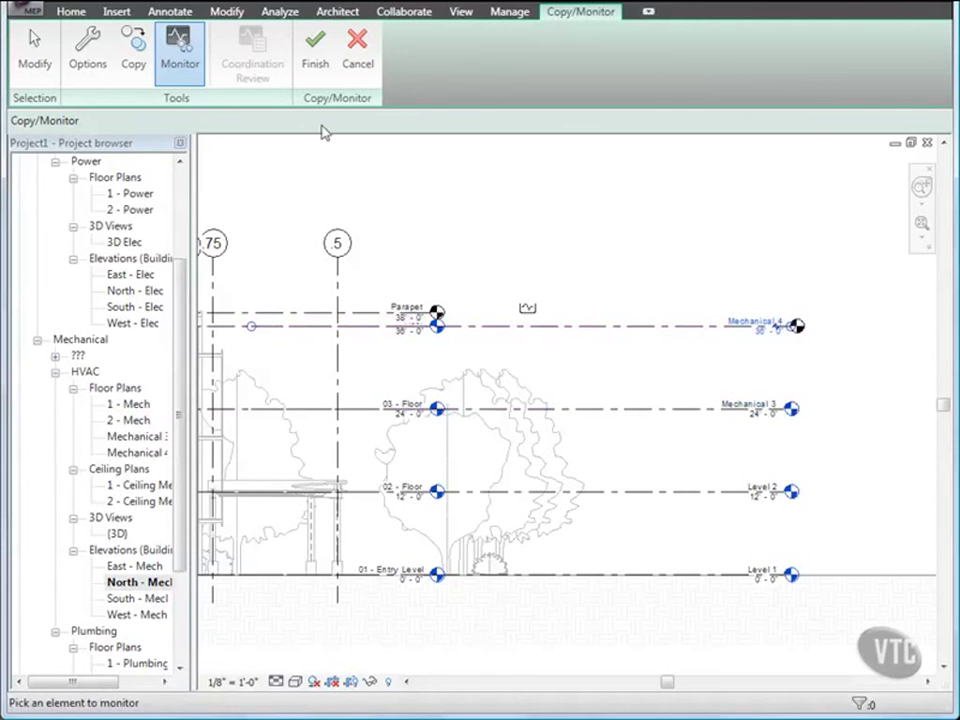
pyautogui.click(317, 74)
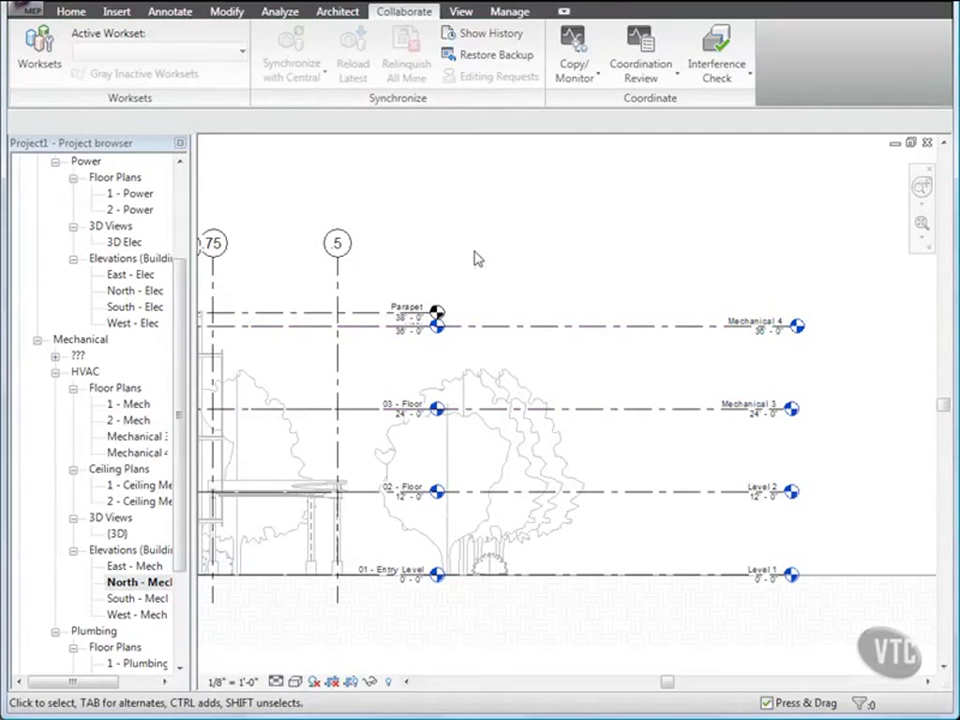
pyautogui.click(459, 12)
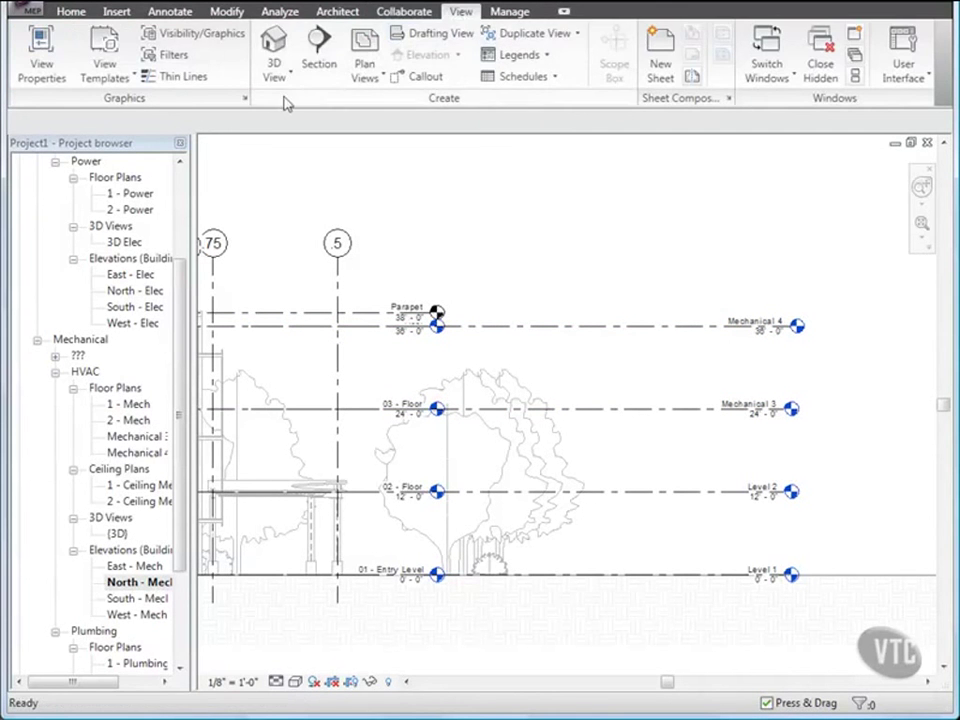
# - Set the Arch Link Model to custom annotation categories with Levels hidden in North - Mech
pyautogui.click(181, 38)
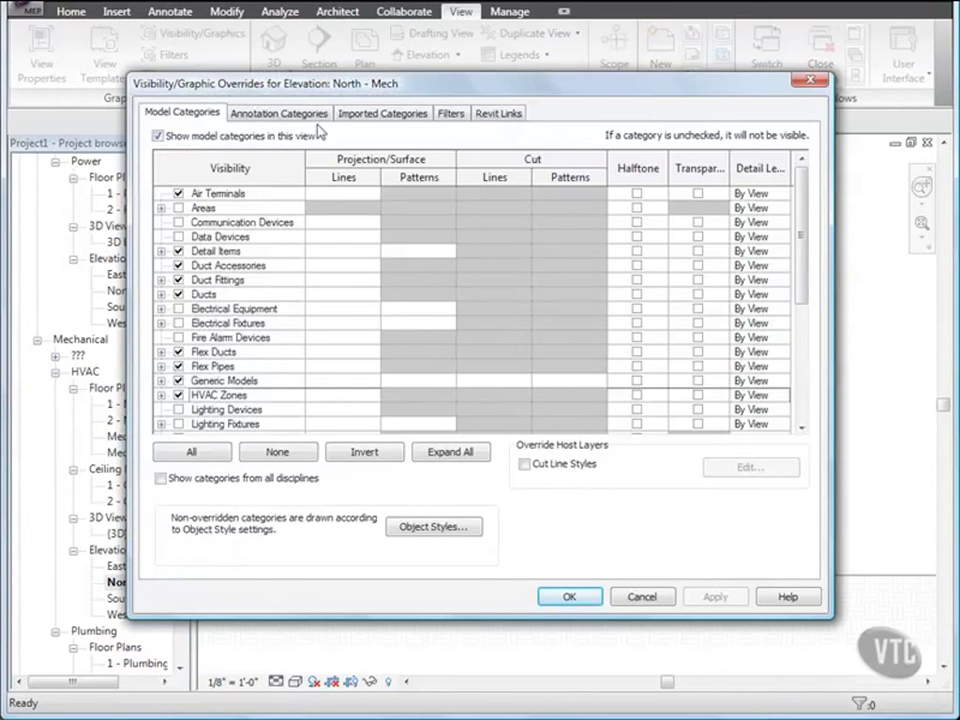
pyautogui.click(498, 115)
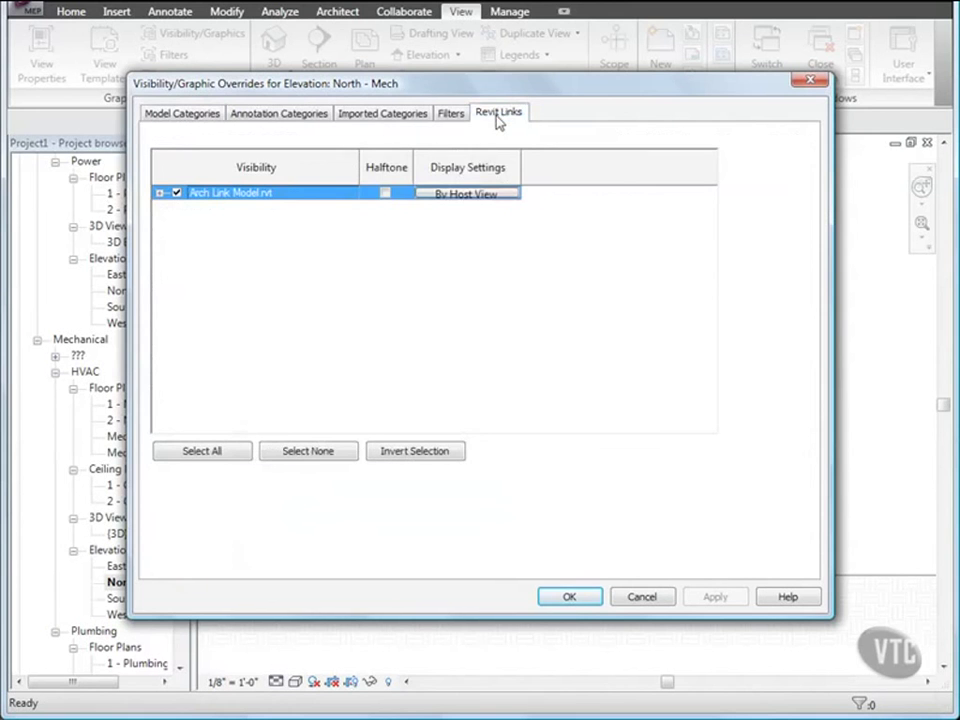
pyautogui.click(468, 194)
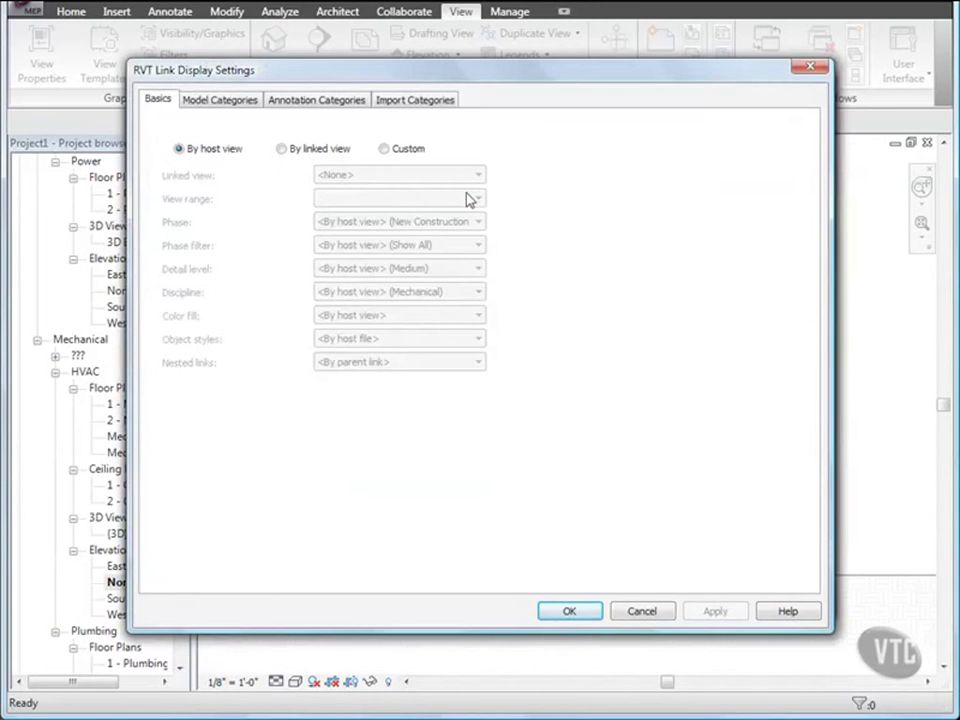
pyautogui.click(386, 151)
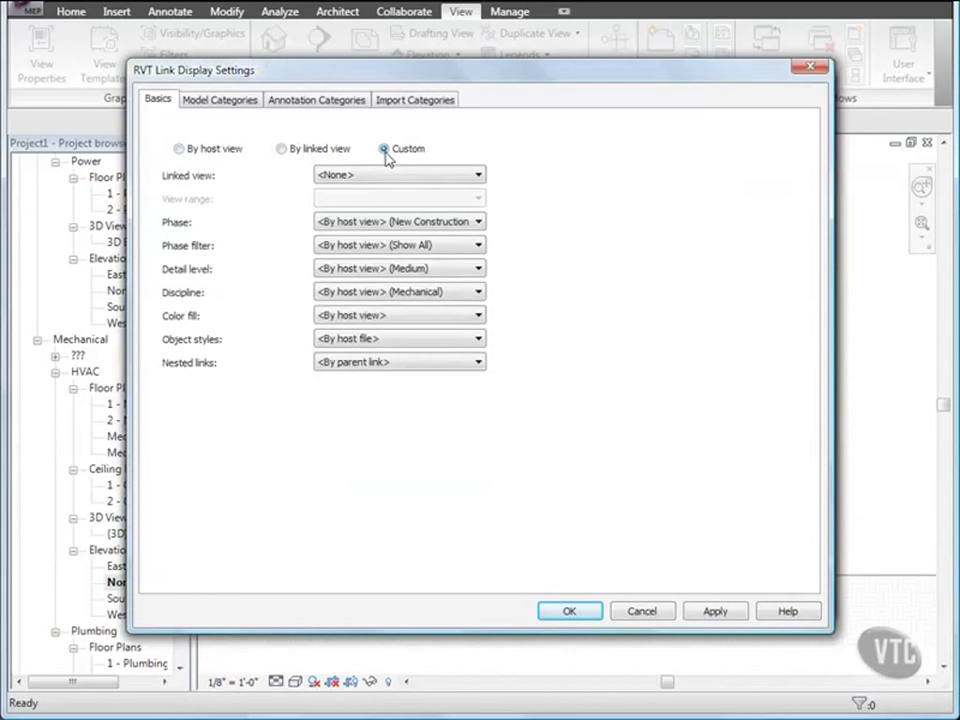
pyautogui.click(322, 104)
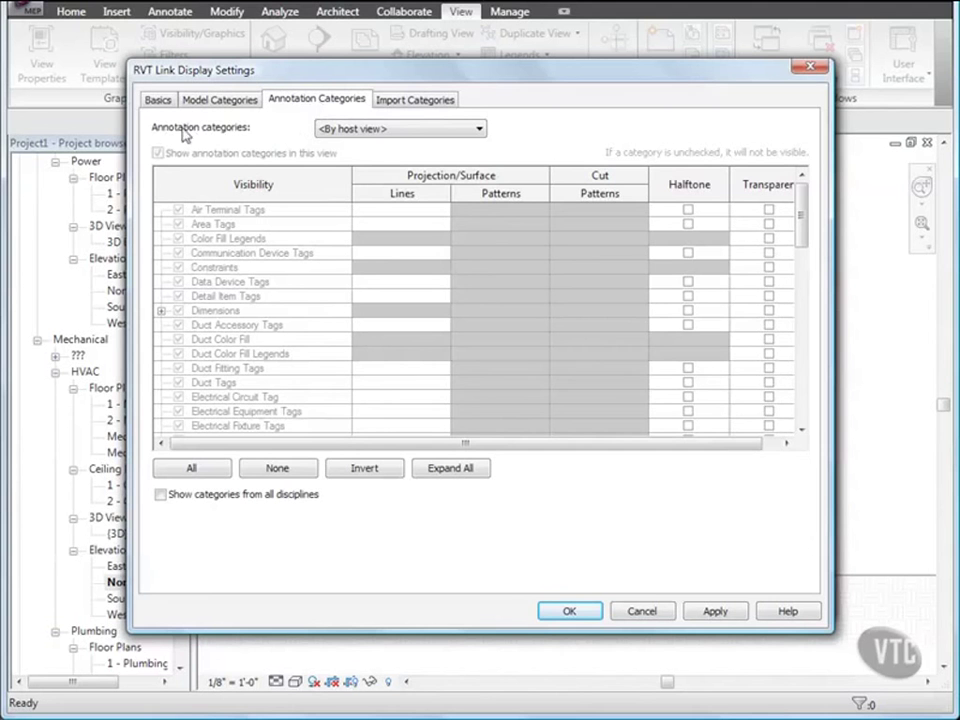
pyautogui.click(390, 130)
pyautogui.click(386, 158)
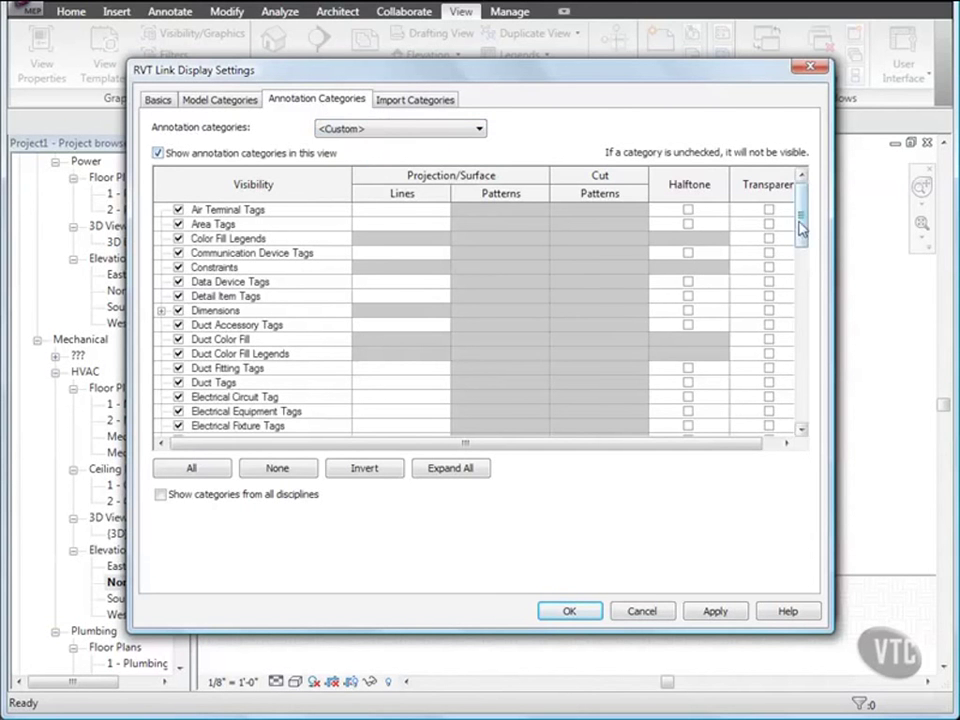
pyautogui.moveTo(800, 220); pyautogui.dragTo(808, 300)
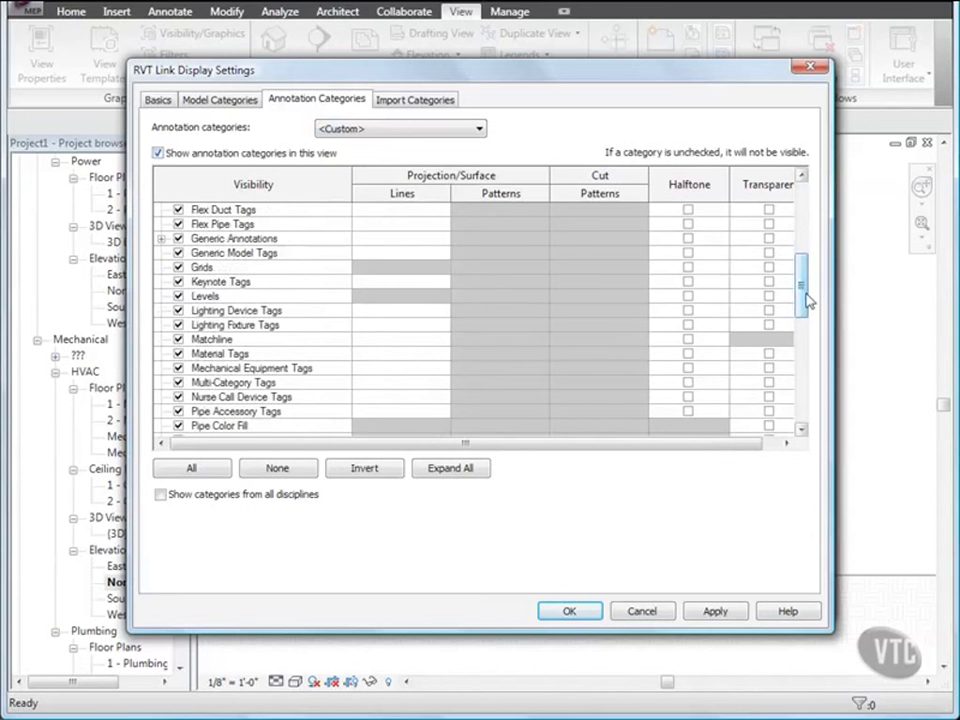
pyautogui.click(178, 297)
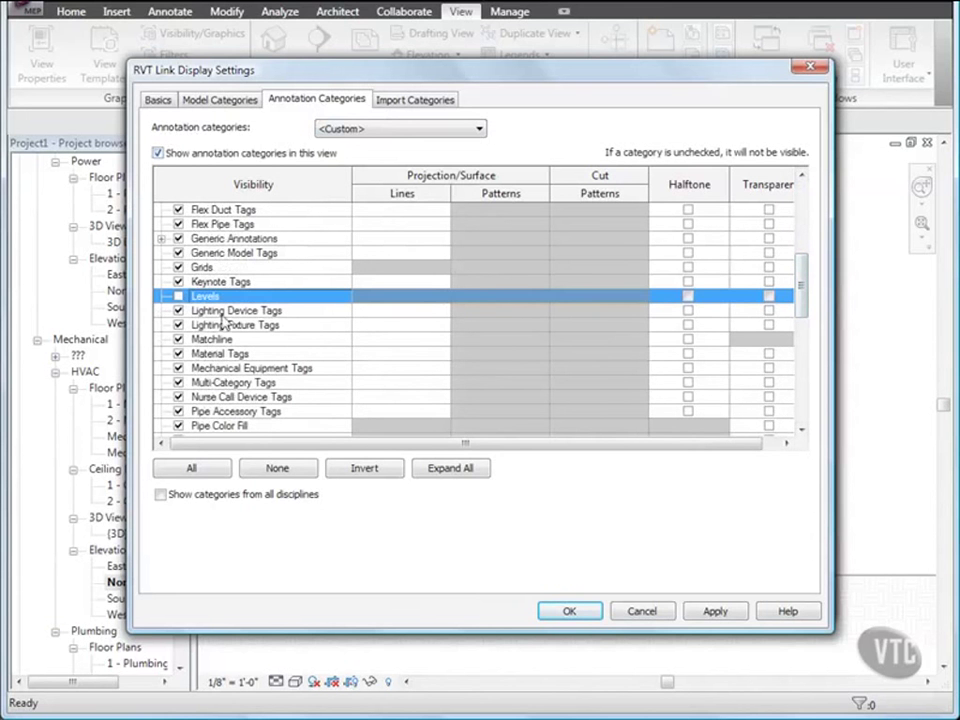
pyautogui.click(569, 611)
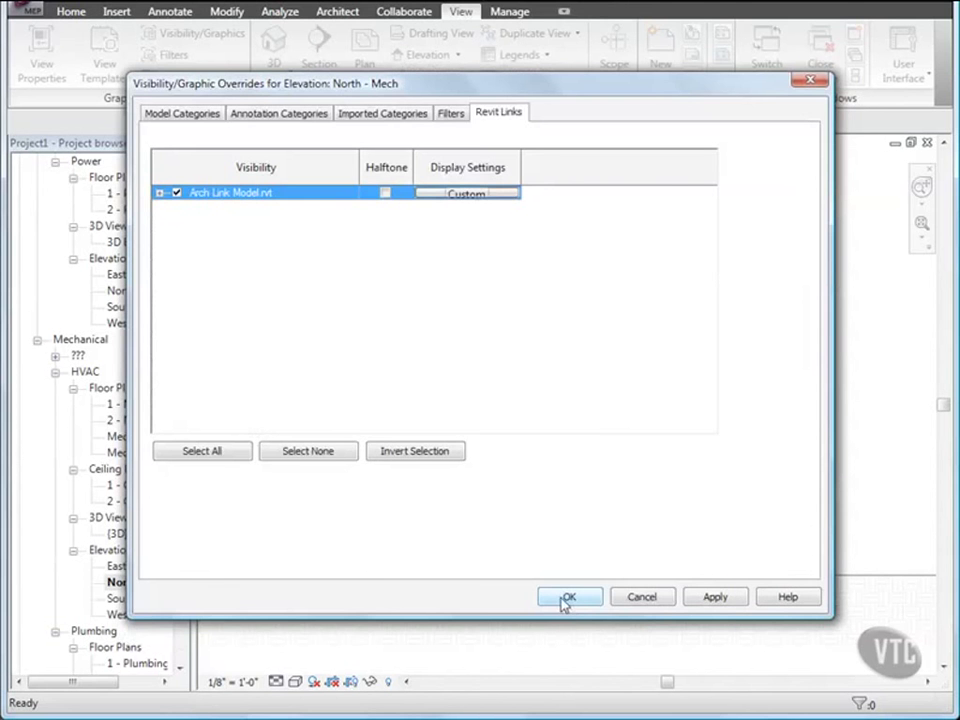
pyautogui.click(567, 598)
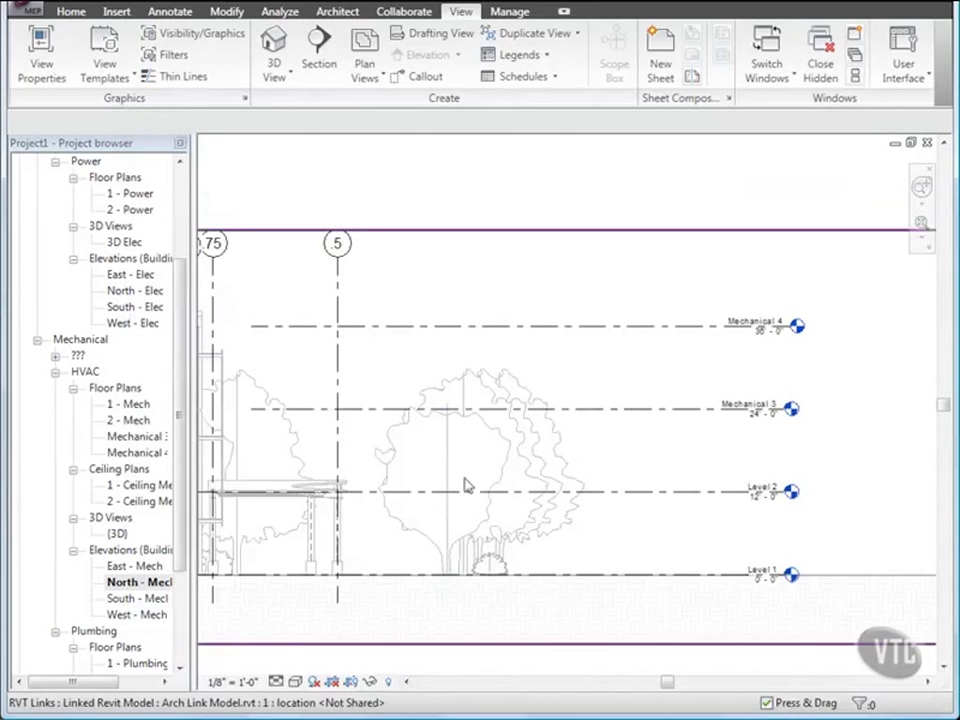
# - Save the project to the Desktop as Project1.rvt
pyautogui.click(22, 14)
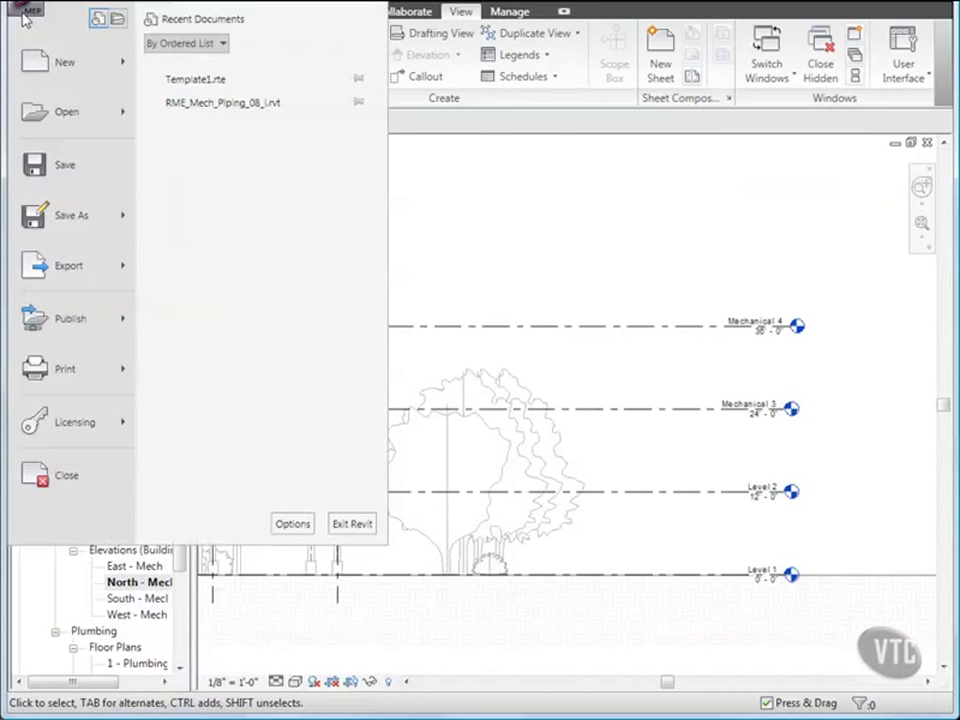
pyautogui.click(62, 160)
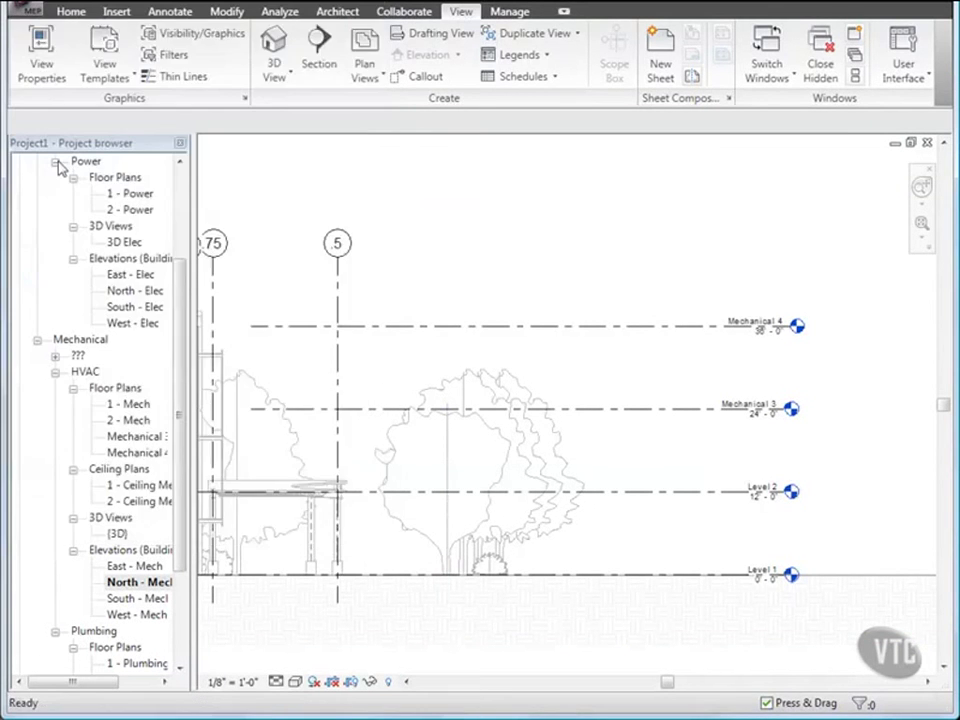
pyautogui.moveTo(231, 317); pyautogui.dragTo(230, 410)
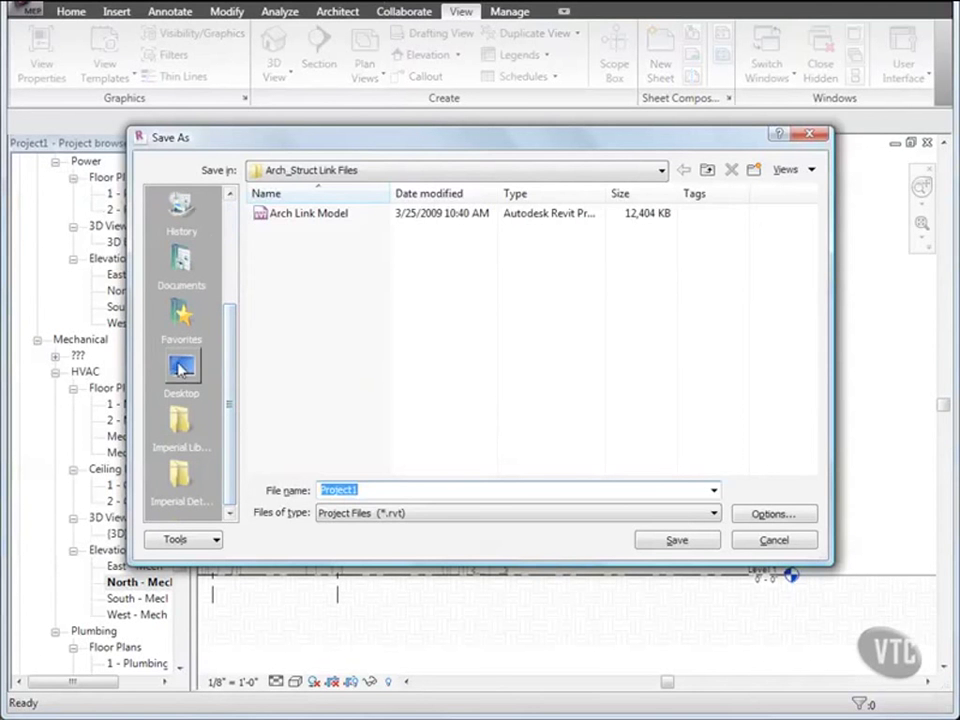
pyautogui.click(181, 368)
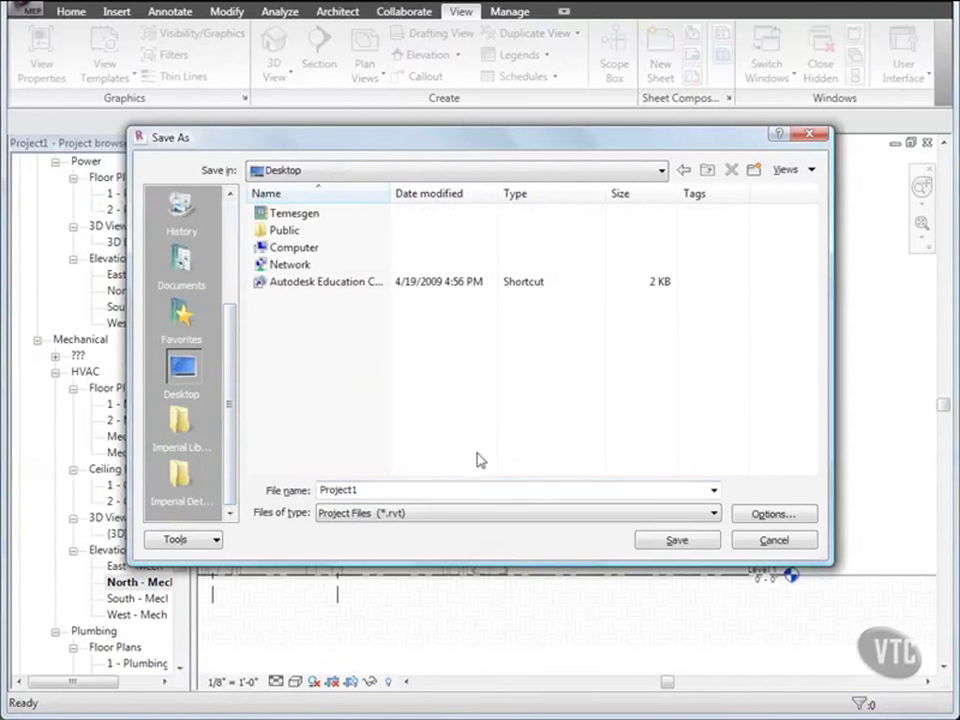
pyautogui.click(670, 545)
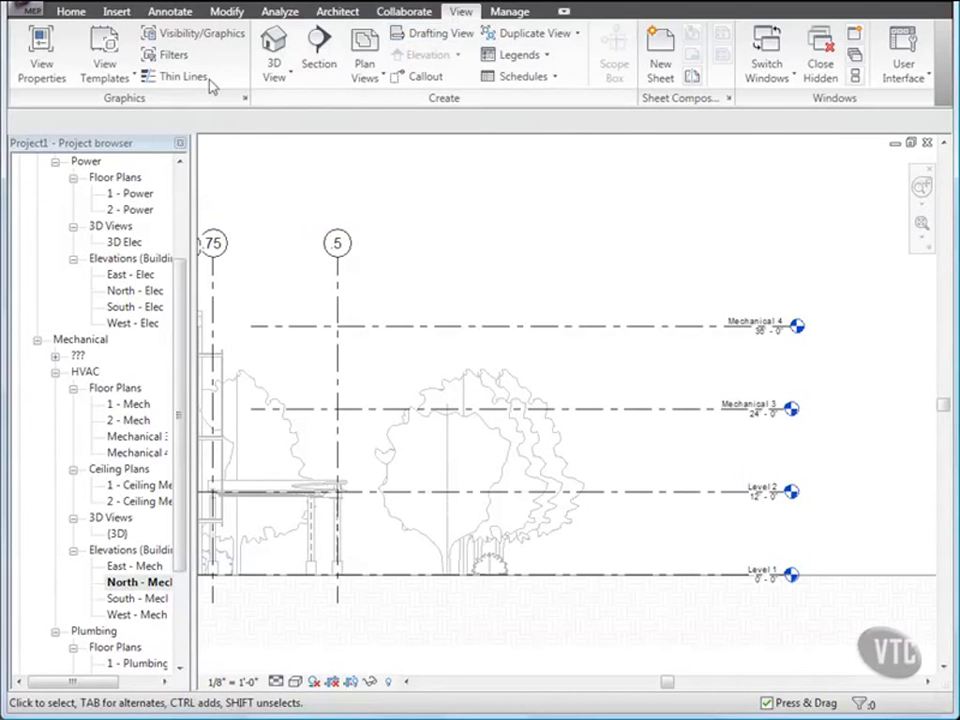
# - Create a view template named Mechanical from the current North - Mech view
pyautogui.click(115, 80)
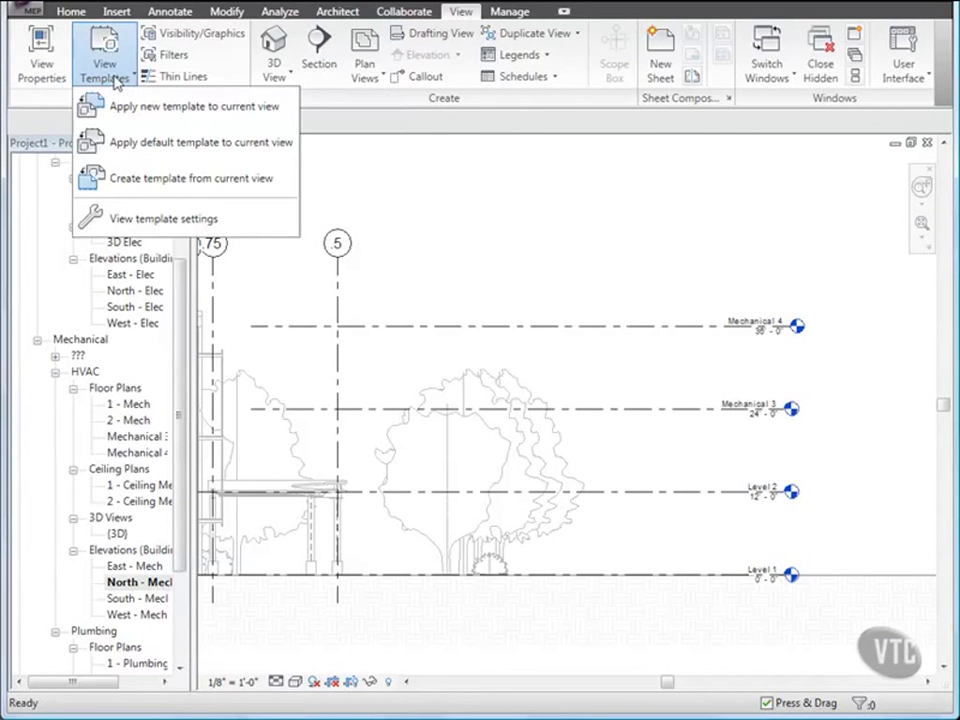
pyautogui.click(180, 184)
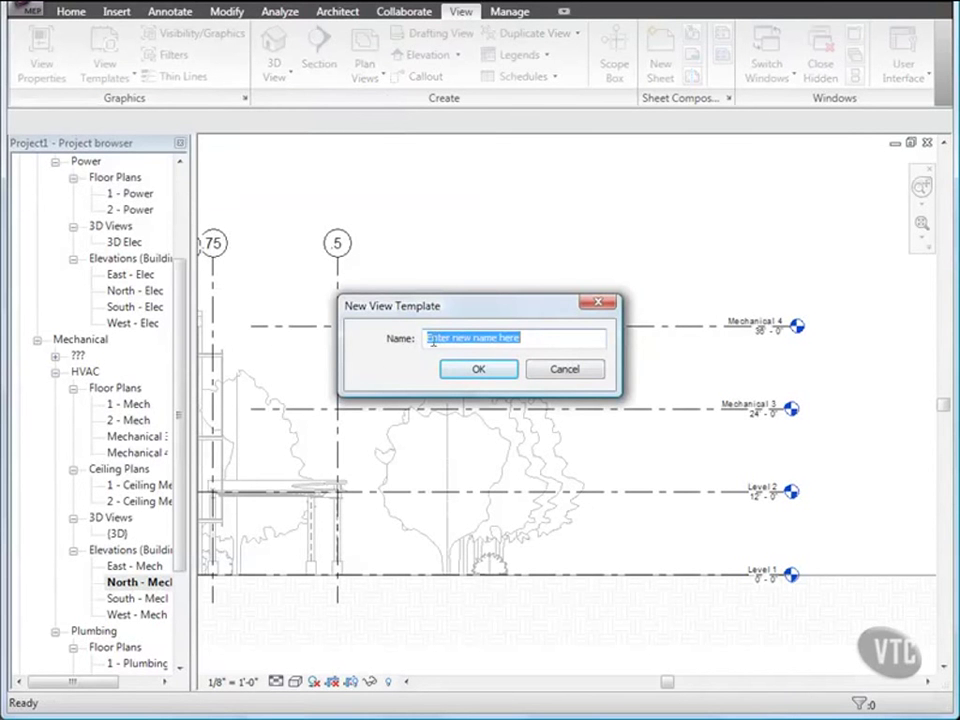
pyautogui.write('Mechanical')
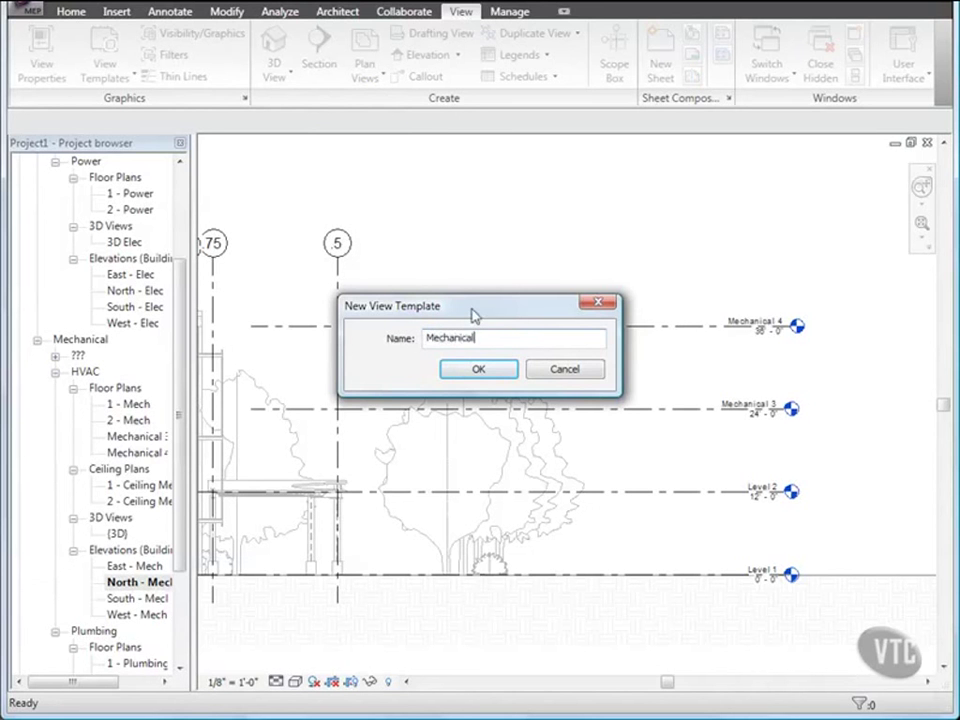
pyautogui.click(478, 369)
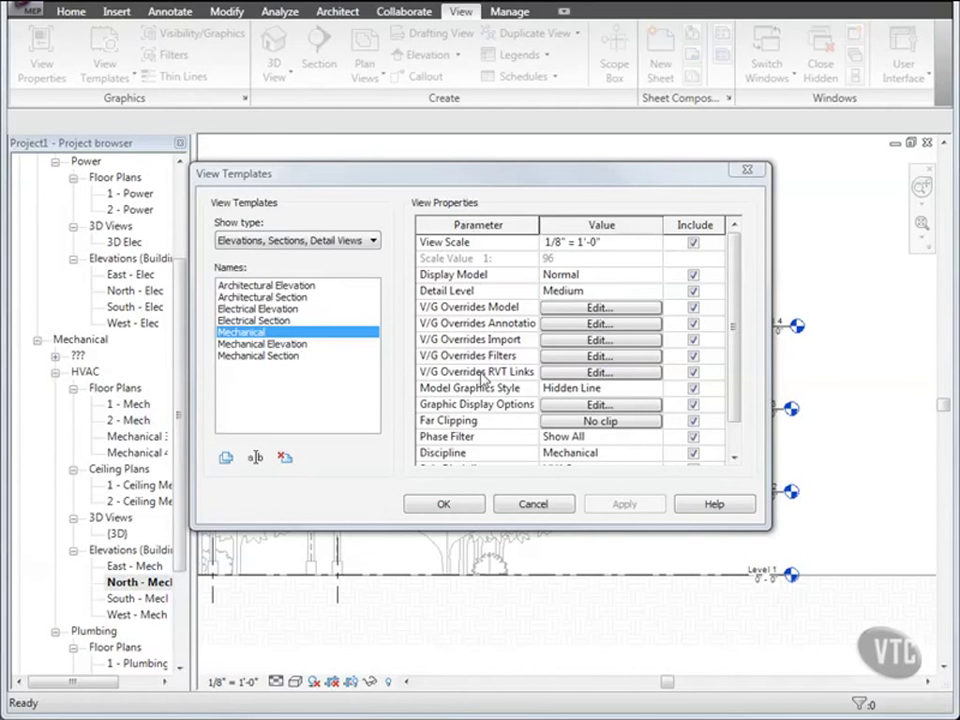
# - Give the template's architectural link custom model categories, listing all disciplines
pyautogui.click(572, 376)
pyautogui.click(572, 376)
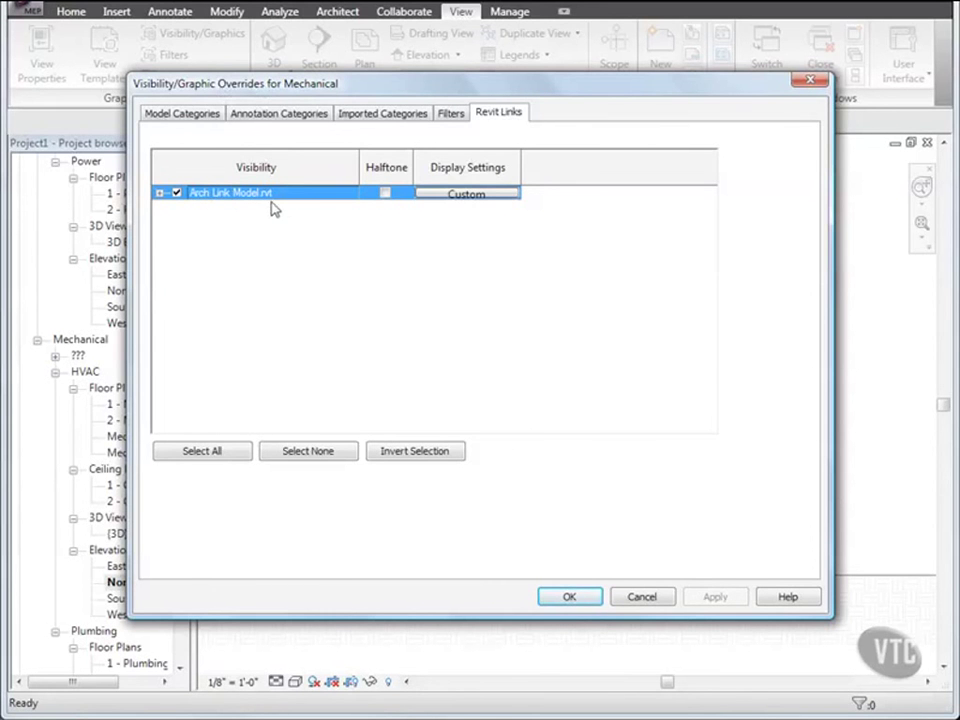
pyautogui.click(476, 194)
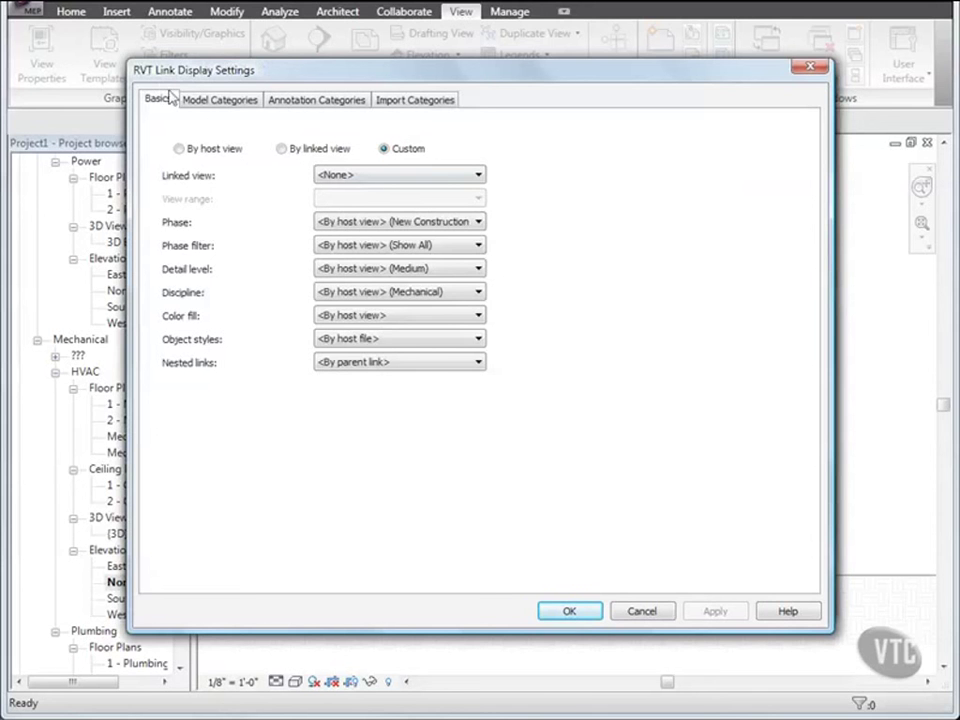
pyautogui.click(240, 104)
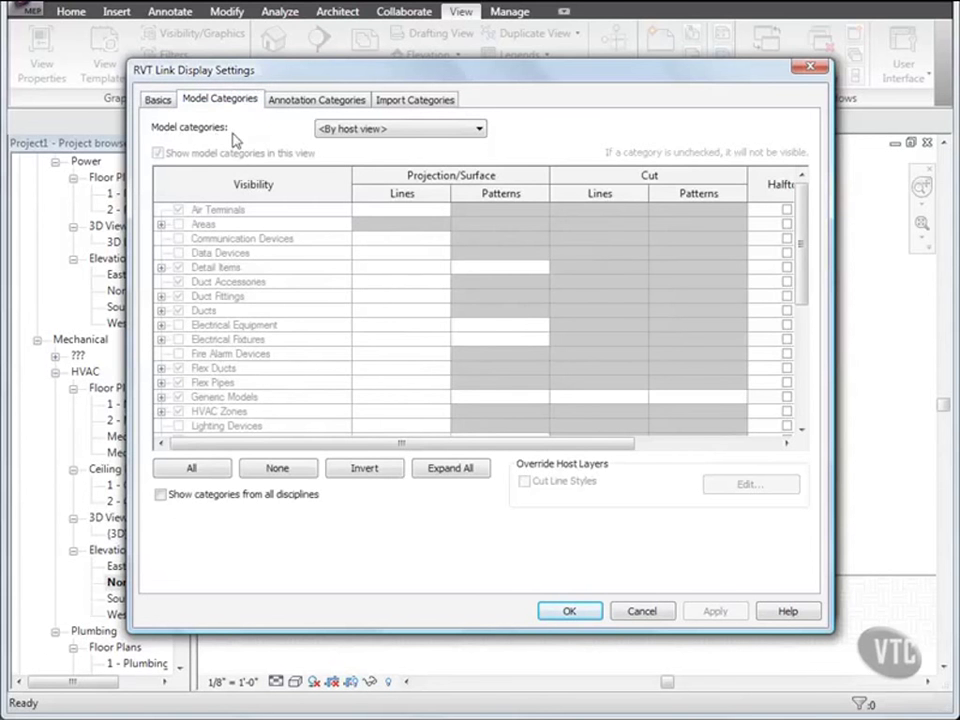
pyautogui.click(373, 131)
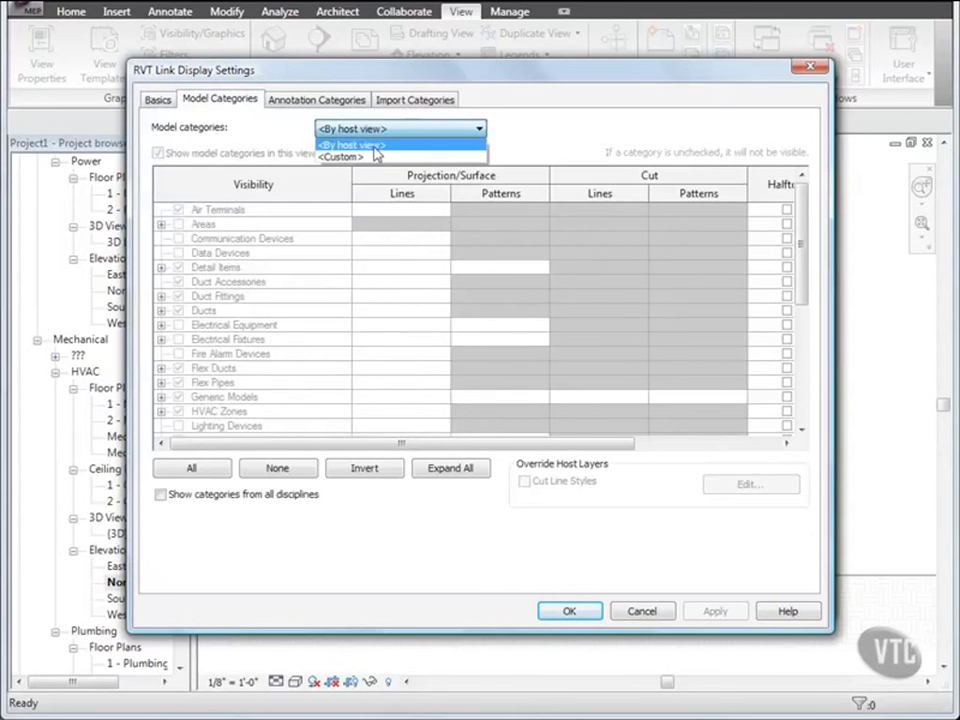
pyautogui.click(376, 157)
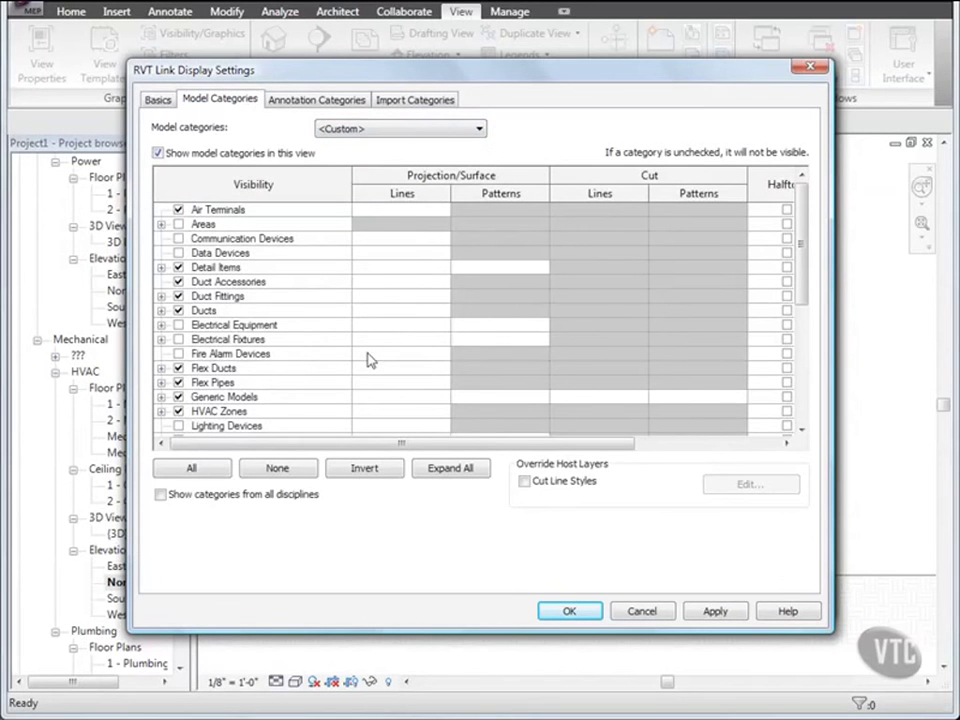
pyautogui.click(161, 495)
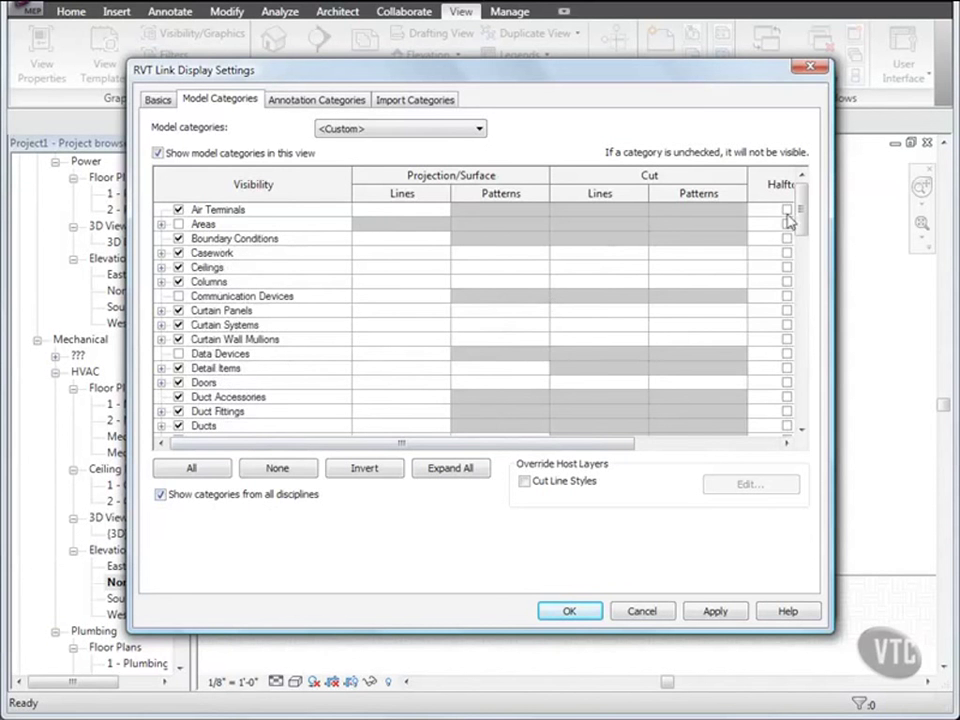
# - Hide Parking, Planting, Roads, Site and Topography from the linked model
pyautogui.moveTo(799, 218); pyautogui.dragTo(802, 308)
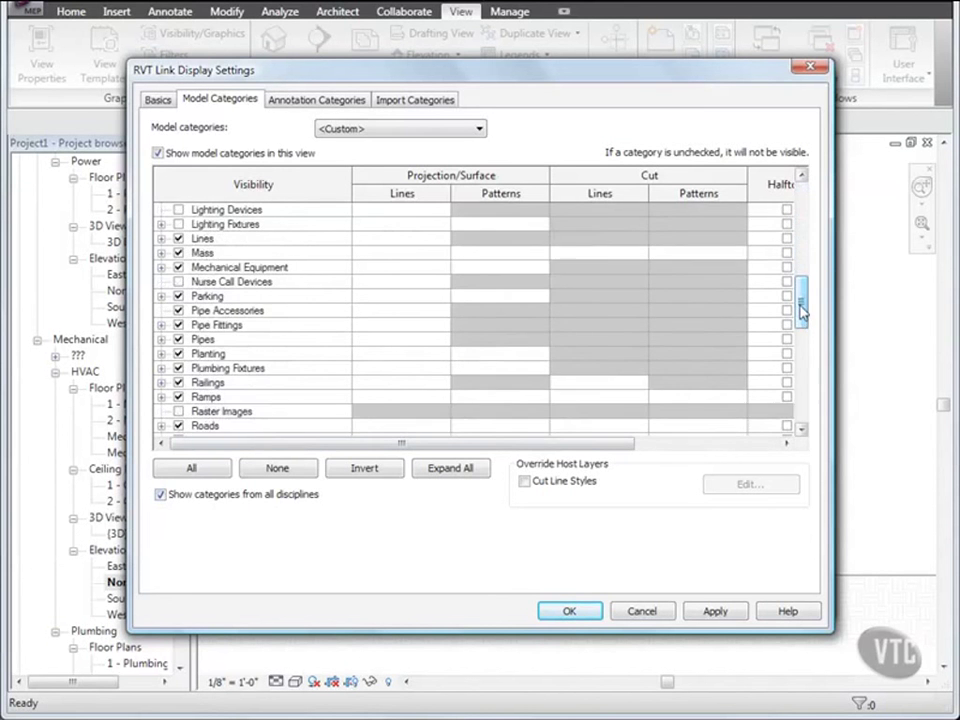
pyautogui.click(182, 298)
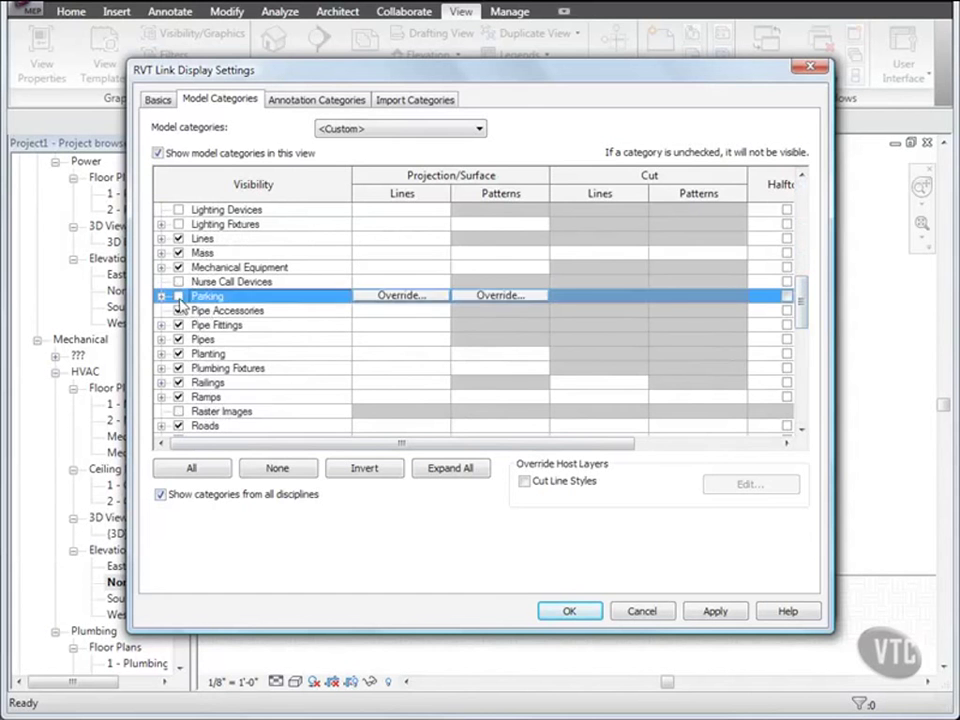
pyautogui.click(180, 354)
pyautogui.scroll(-2, 212, 347)
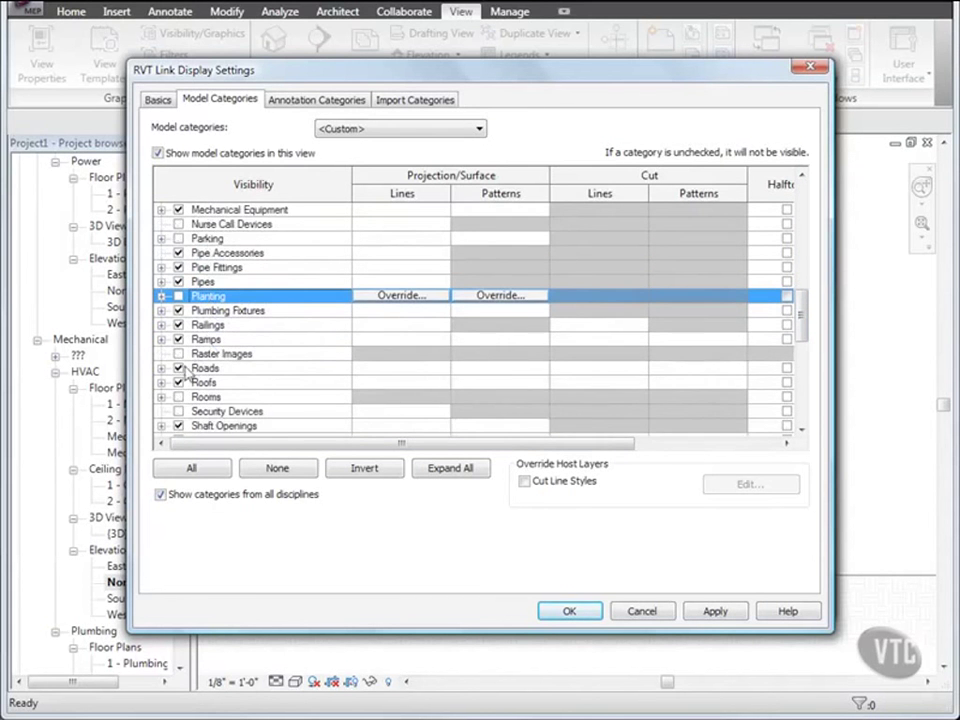
pyautogui.click(178, 368)
pyautogui.scroll(-4, 215, 340)
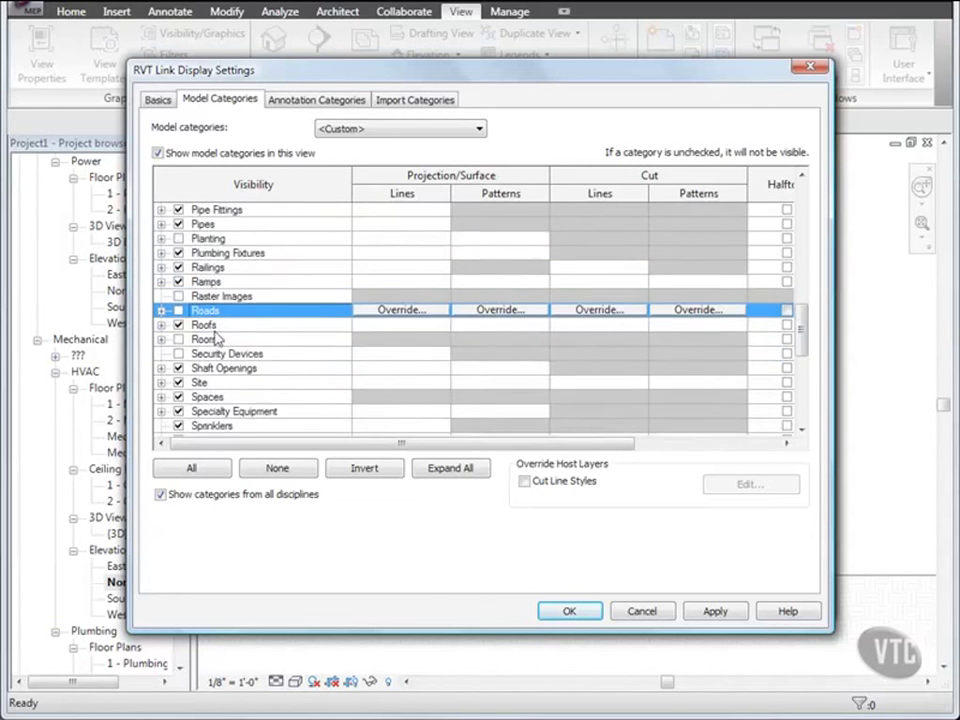
pyautogui.click(178, 325)
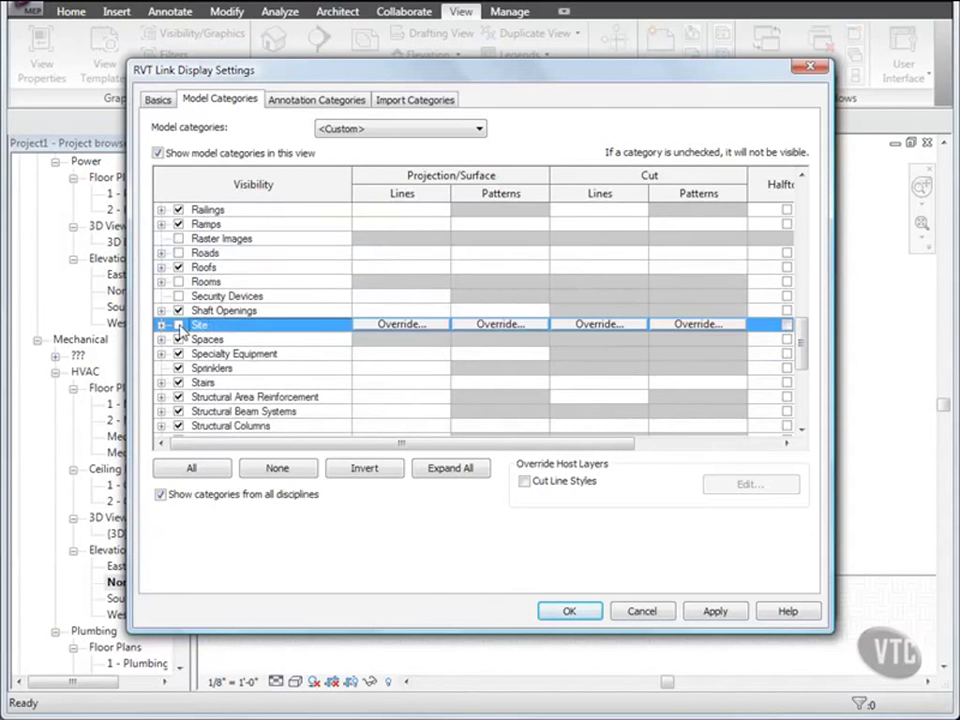
pyautogui.scroll(-3, 205, 330)
pyautogui.scroll(-3, 210, 330)
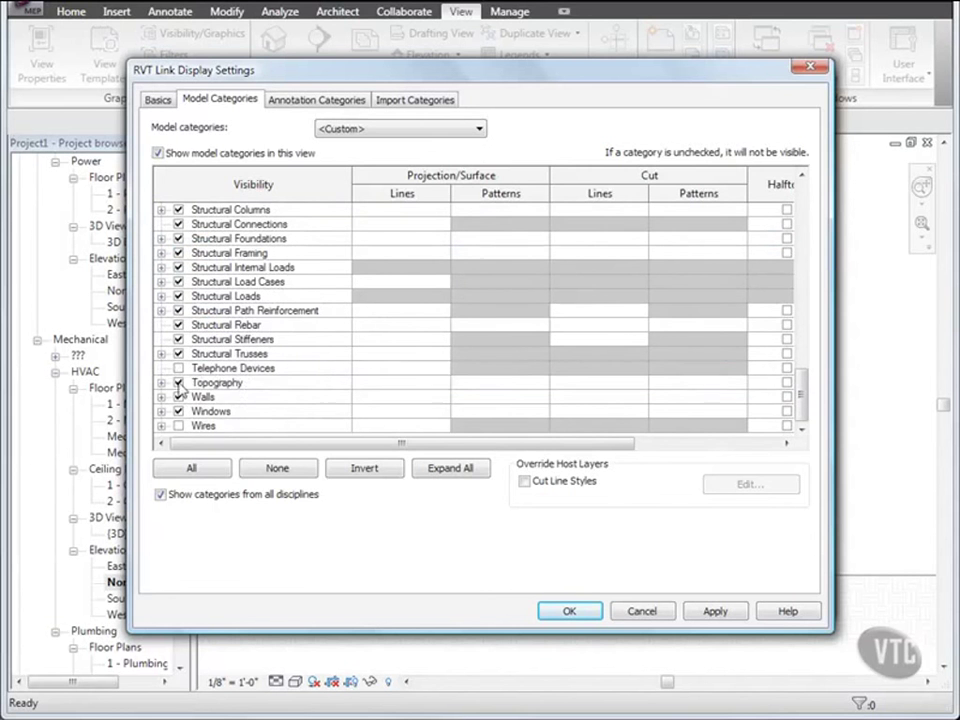
pyautogui.click(178, 382)
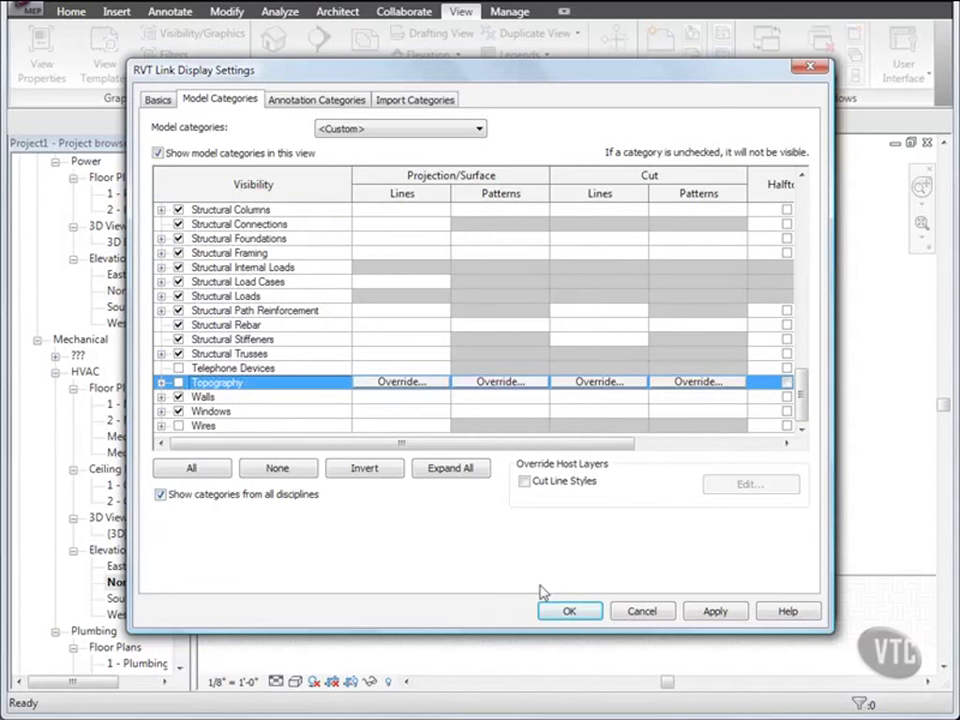
pyautogui.click(566, 612)
pyautogui.click(568, 598)
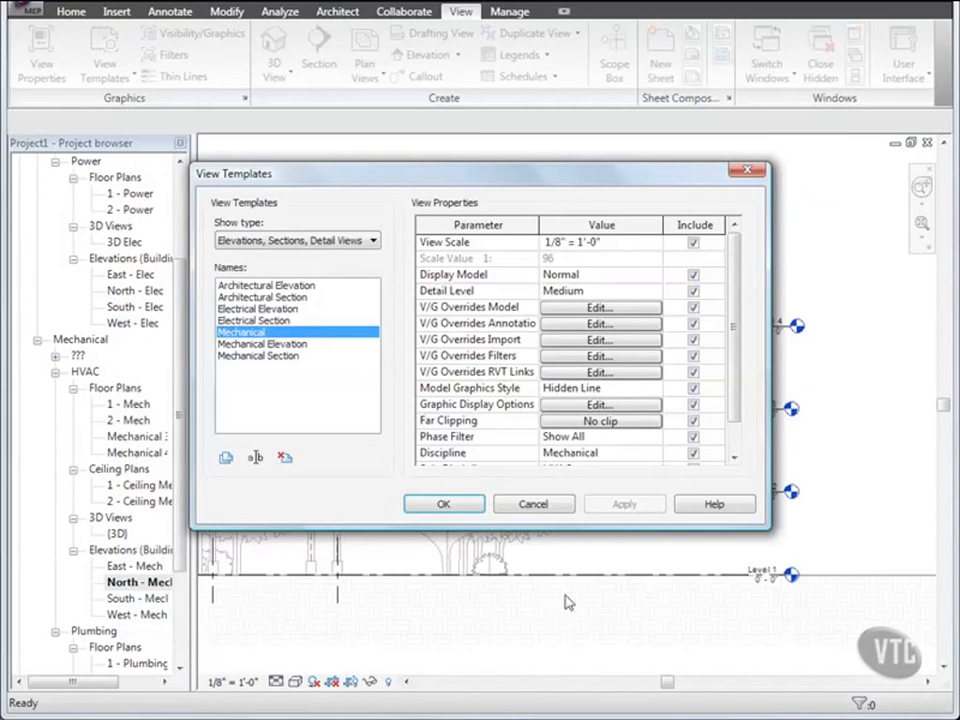
# - Apply the Mechanical view template to the North - Mech elevation
pyautogui.click(446, 505)
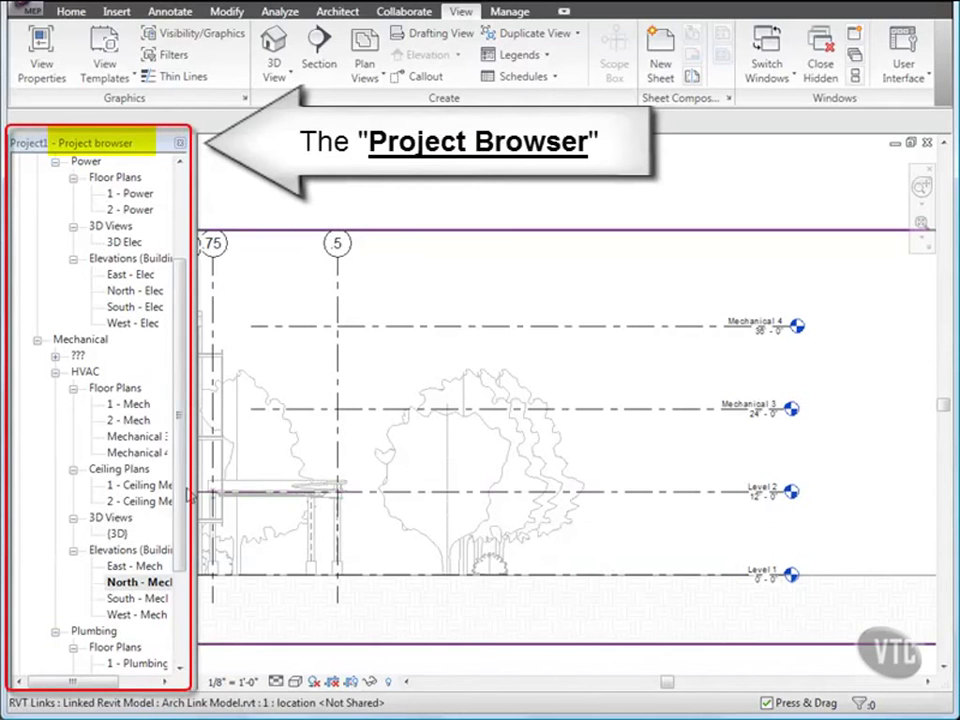
pyautogui.click(129, 585)
pyautogui.rightClick(131, 590)
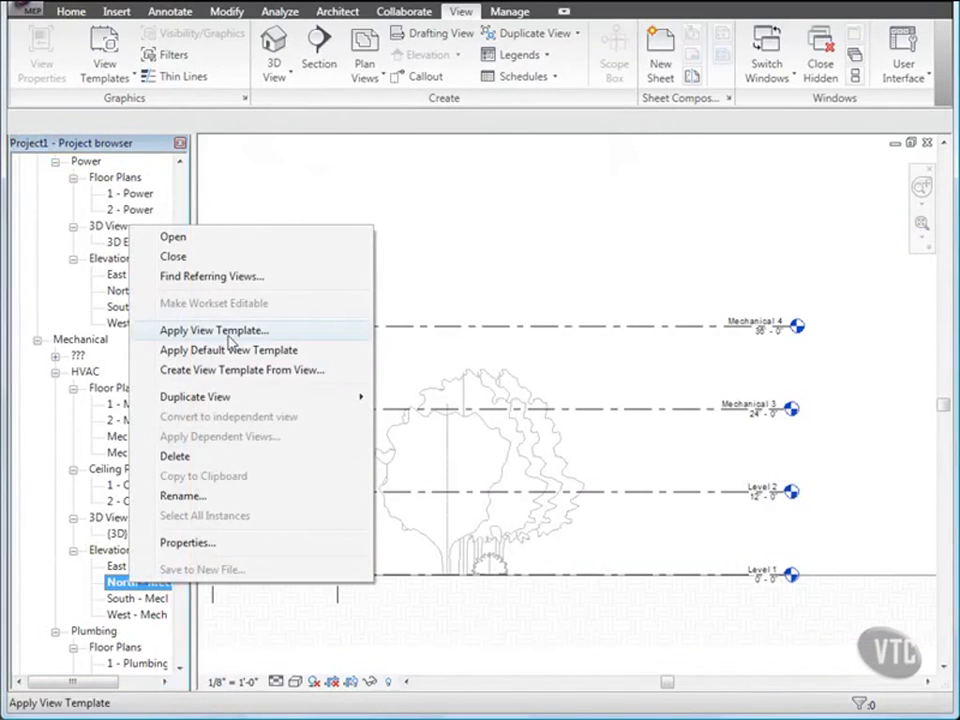
pyautogui.click(214, 331)
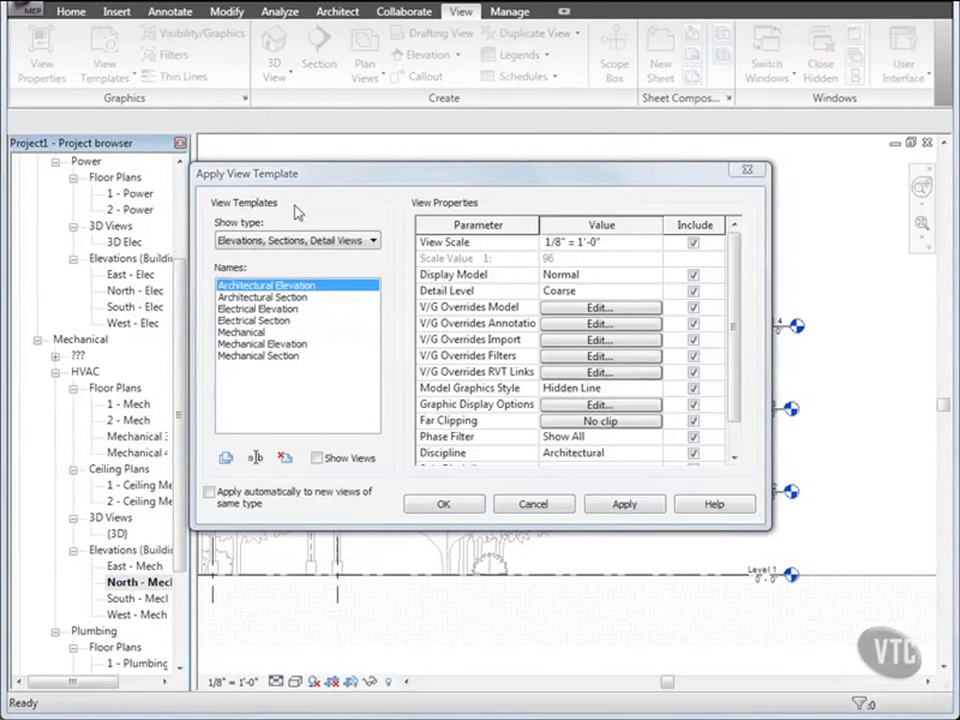
pyautogui.click(250, 333)
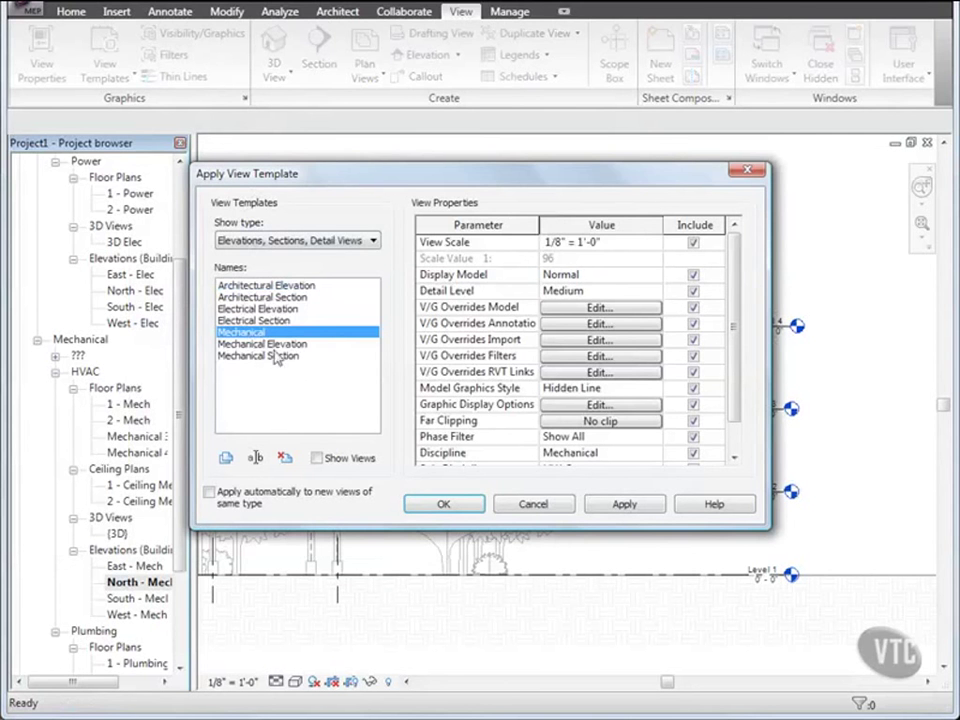
pyautogui.click(443, 504)
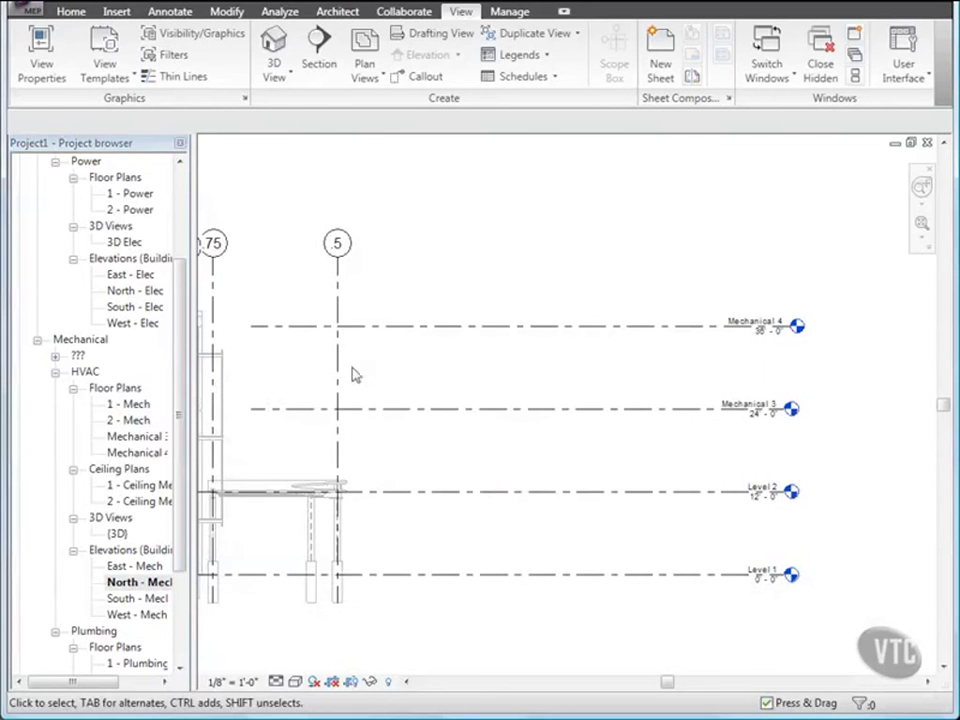
pyautogui.click(33, 12)
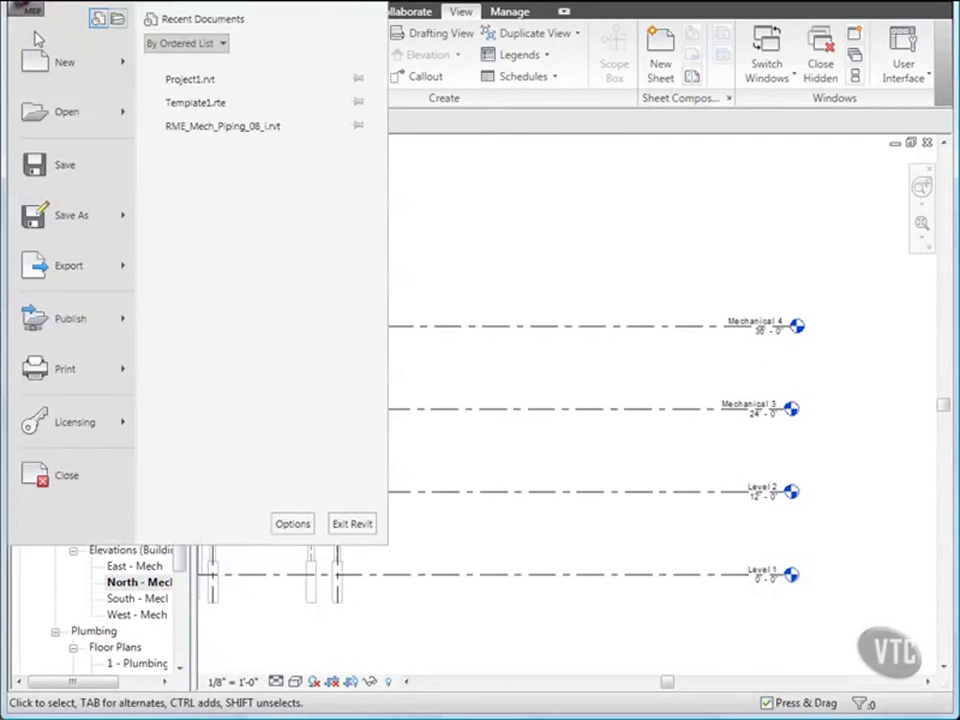
# - Close Project1 from the application menu
pyautogui.press('Escape')
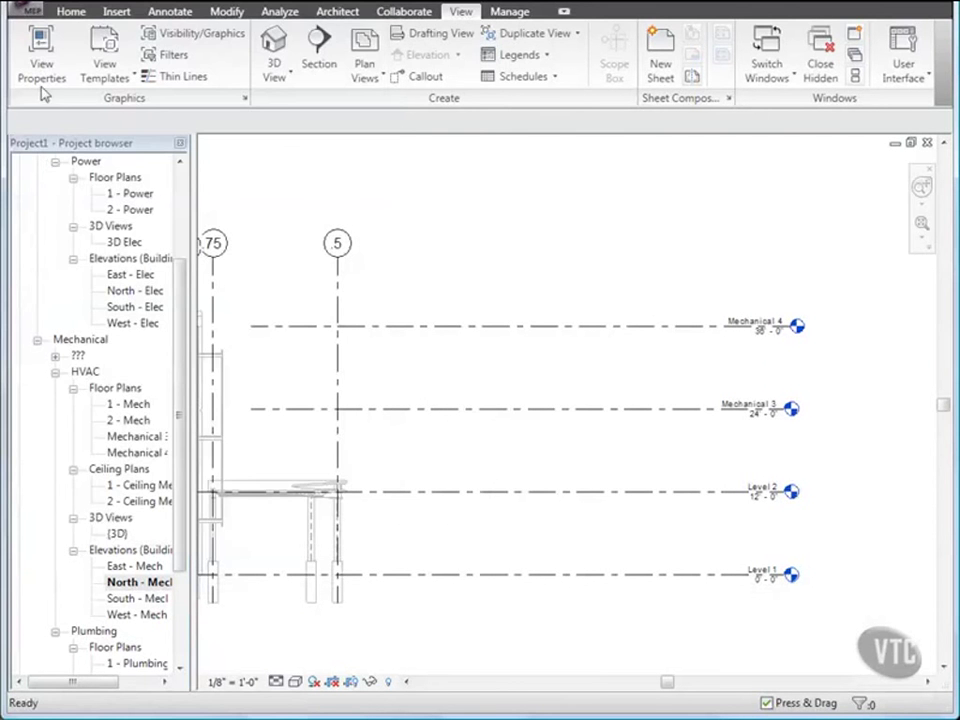
pyautogui.click(30, 12)
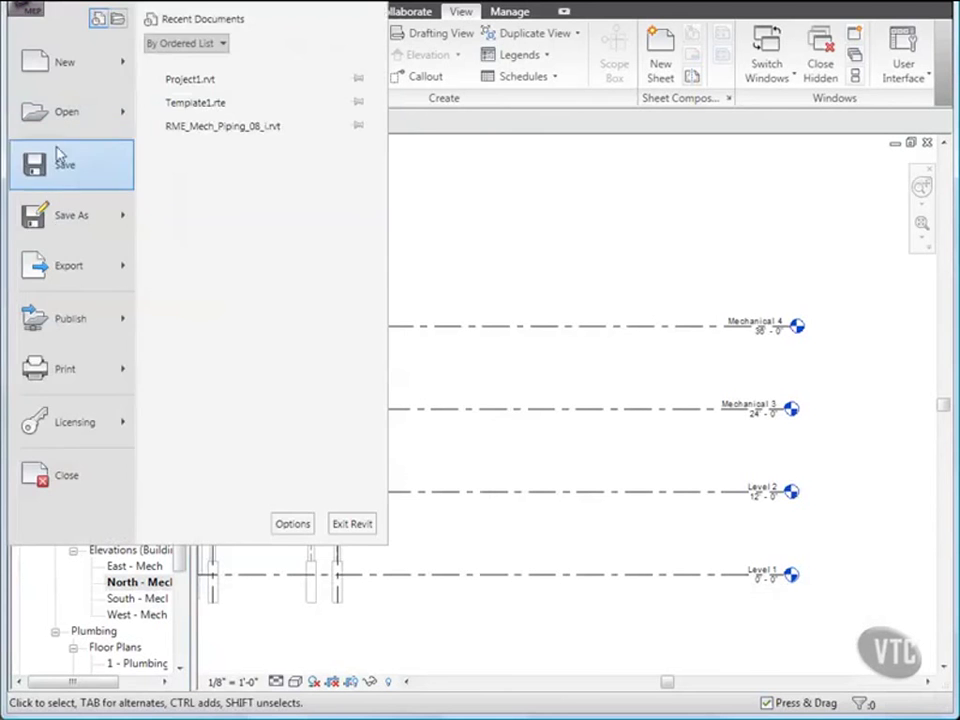
pyautogui.click(68, 478)
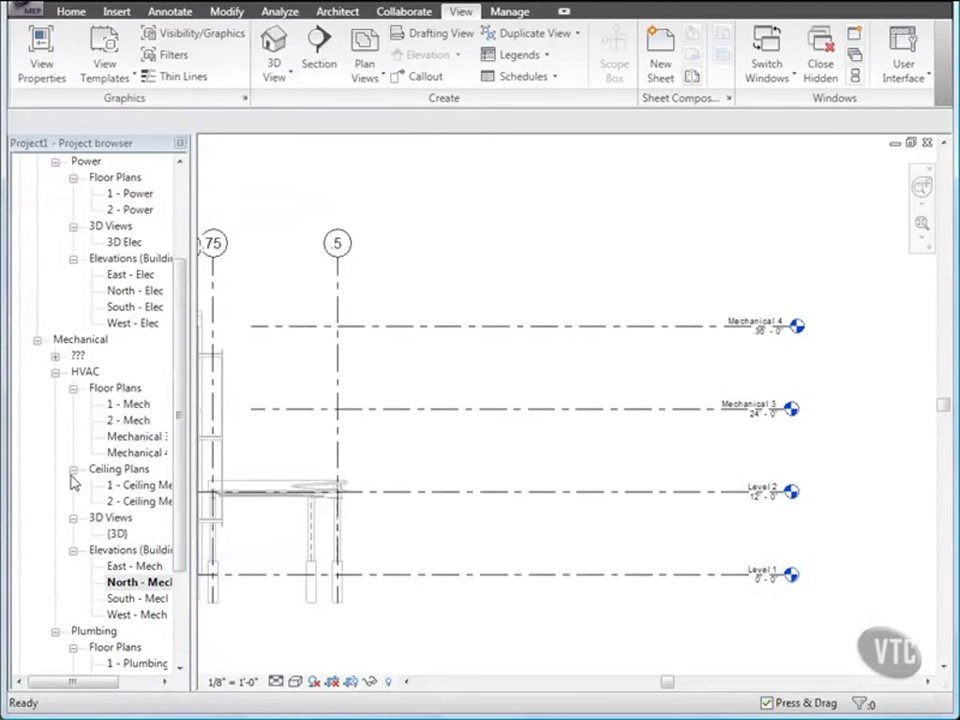